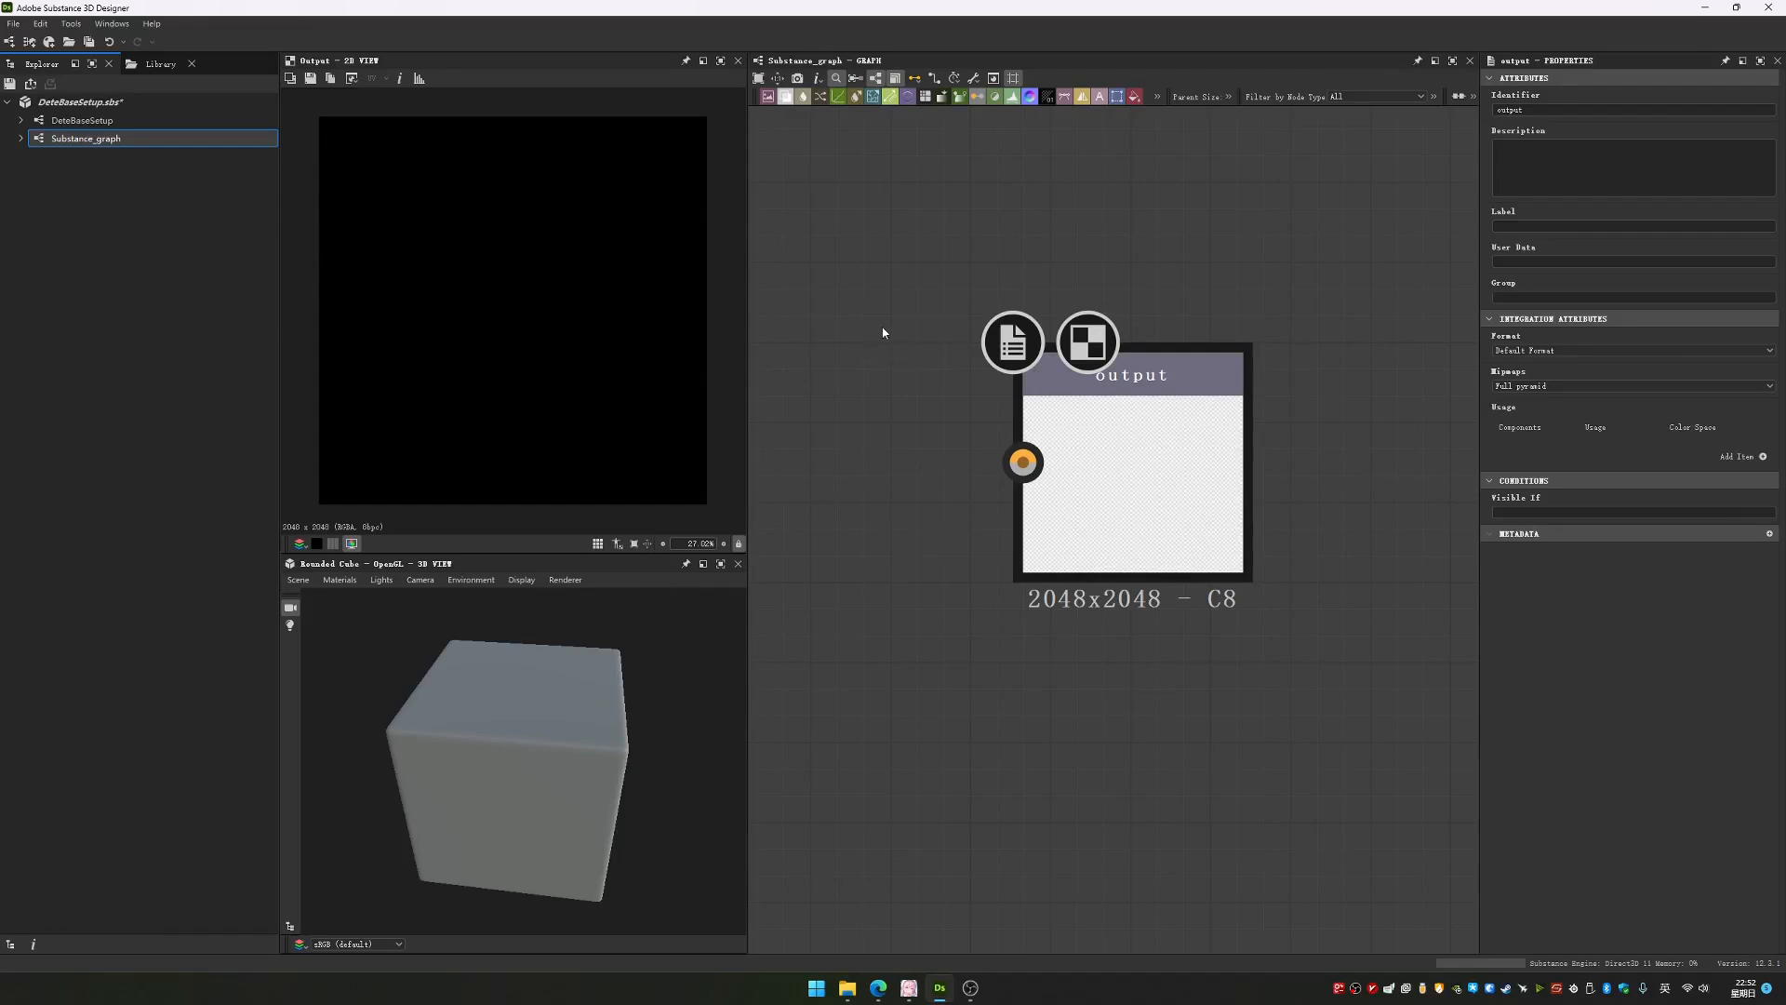
{"action": "left_click_drag", "start_coordinate": [1133, 384], "coordinate": [1180, 385]}
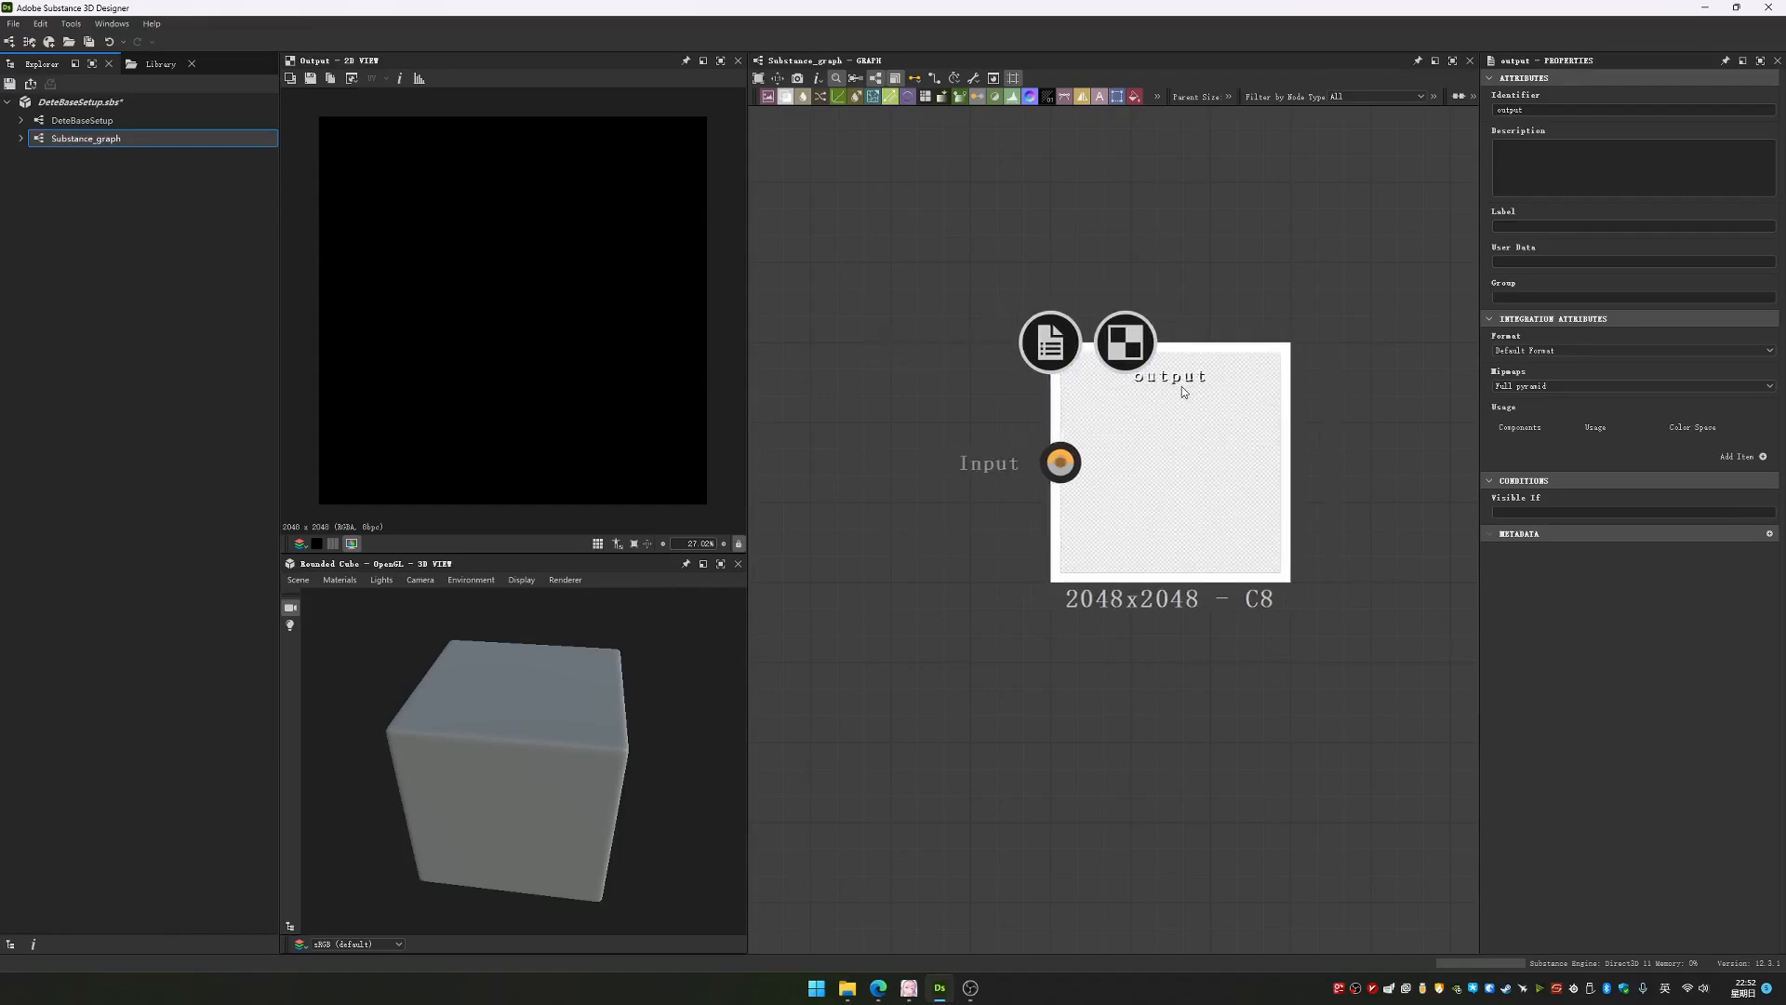
{"action": "middle_click_drag", "start_coordinate": [965, 379], "coordinate": [1039, 454]}
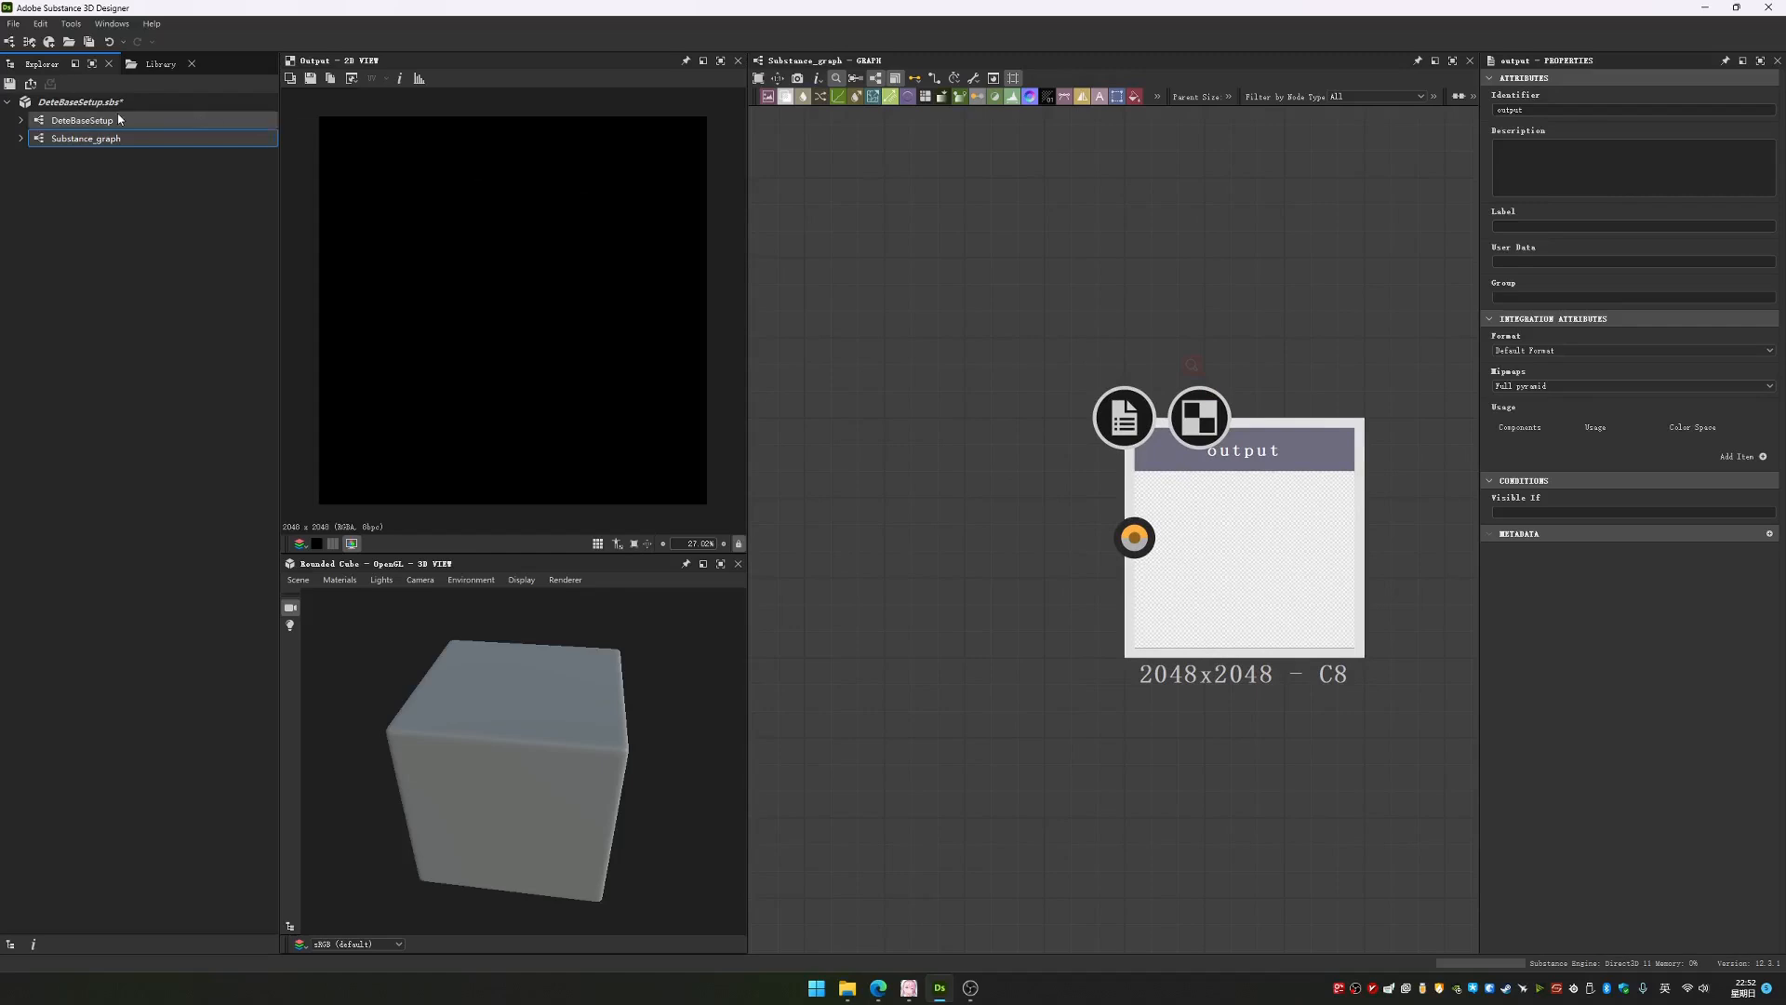
Open the DeteBaseSetup graph and examine its material output nodes, from Base Color down to Ao
{"action": "double_click", "coordinate": [82, 120]}
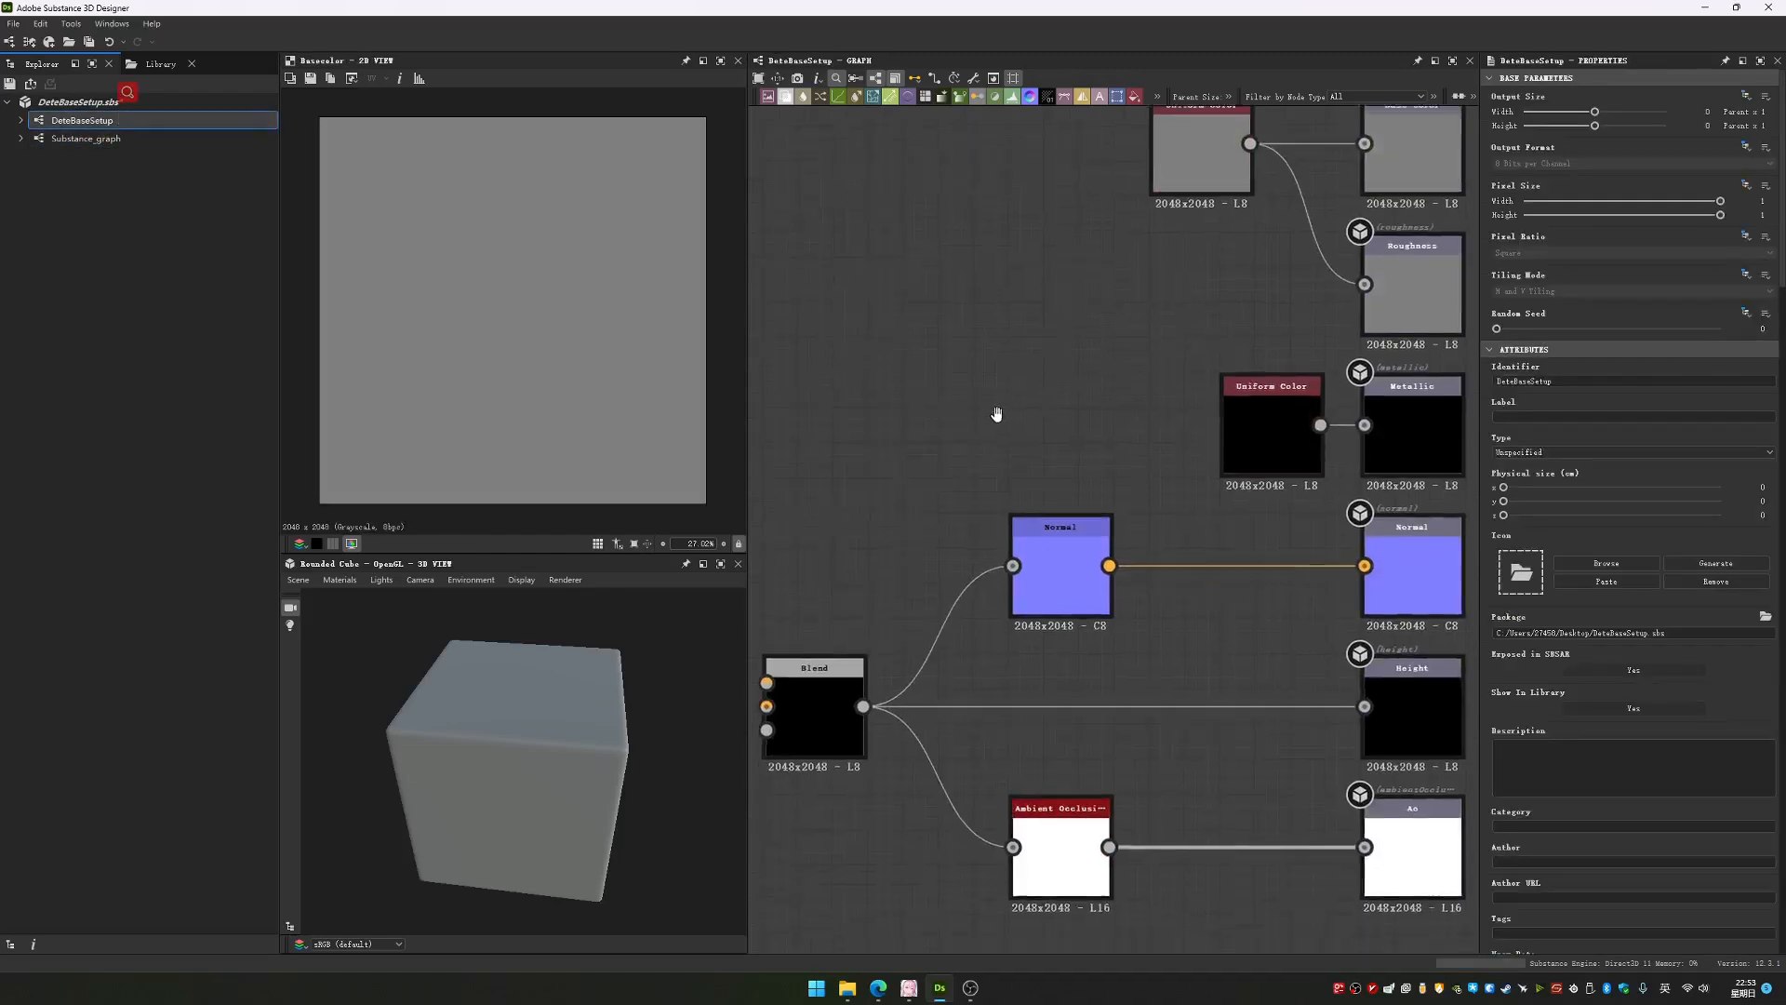
{"action": "scroll", "coordinate": [992, 410], "scroll_direction": "down", "scroll_amount": 3}
{"action": "left_click_drag", "start_coordinate": [1403, 786], "coordinate": [1415, 238]}
{"action": "scroll", "coordinate": [1333, 214], "scroll_direction": "up", "scroll_amount": 2}
{"action": "middle_click_drag", "start_coordinate": [1333, 214], "coordinate": [1114, 282]}
{"action": "scroll", "coordinate": [1115, 284], "scroll_direction": "up", "scroll_amount": 3}
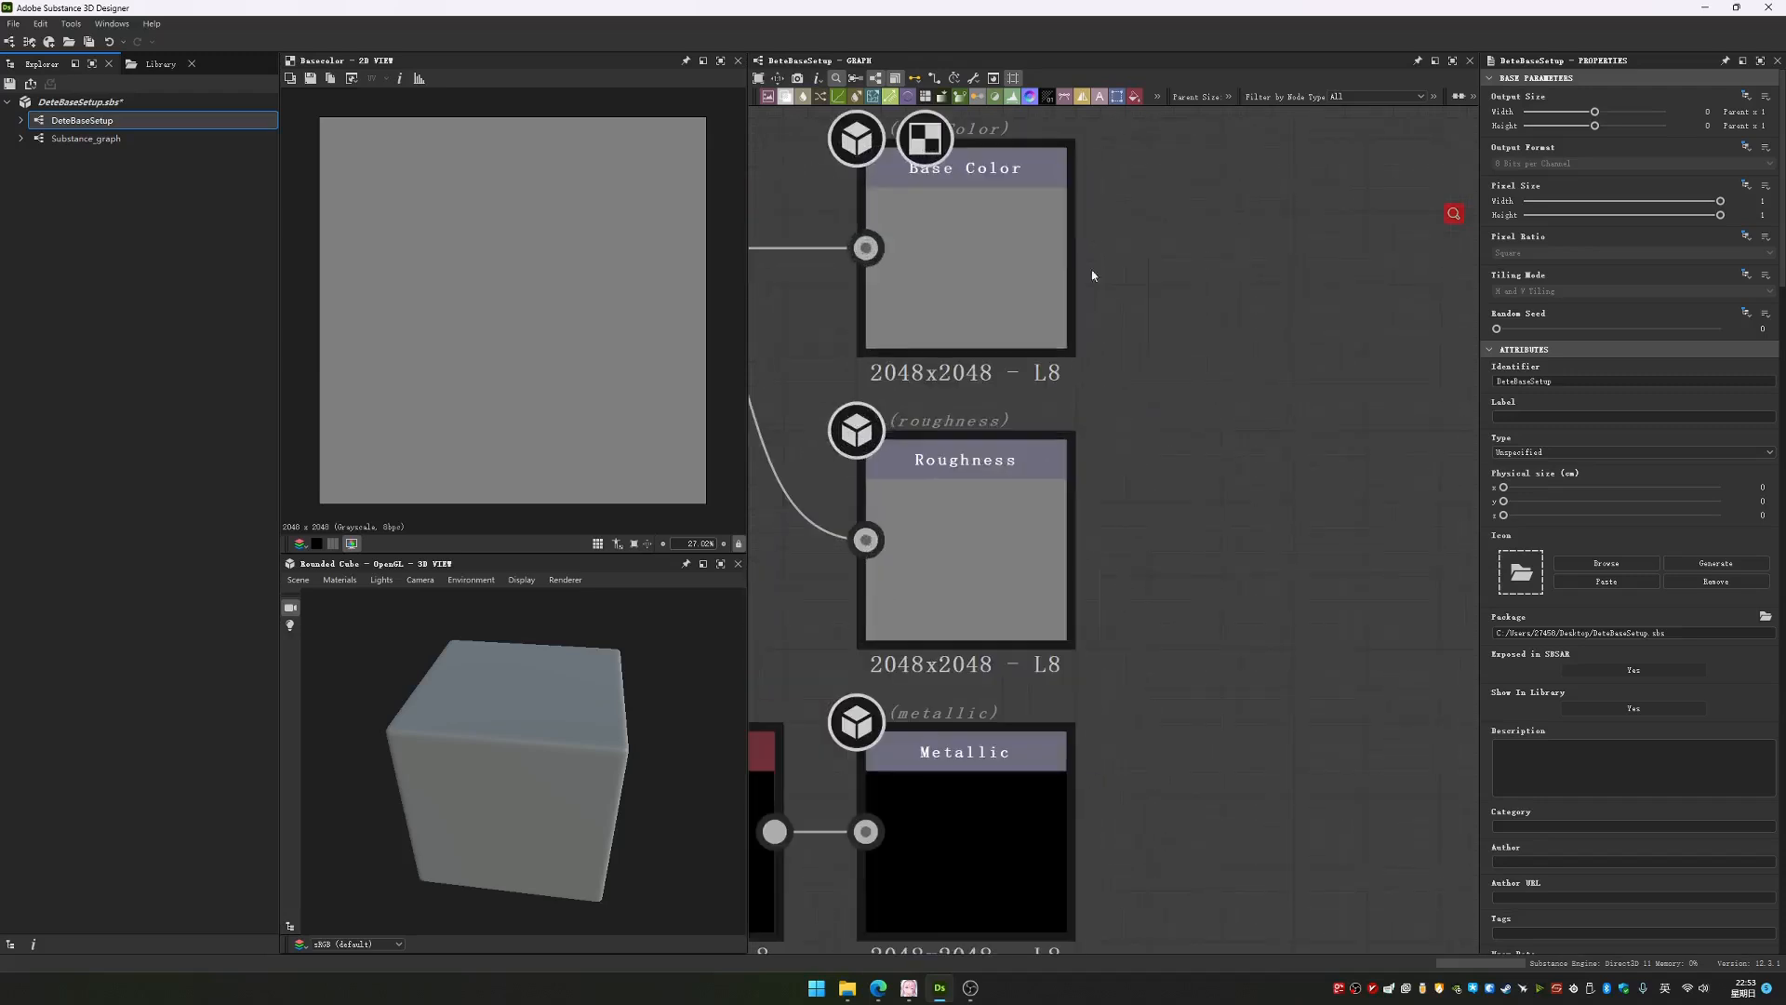
{"action": "scroll", "coordinate": [1162, 607], "scroll_direction": "down", "scroll_amount": 5}
{"action": "middle_click_drag", "start_coordinate": [1125, 692], "coordinate": [1243, 531]}
{"action": "scroll", "coordinate": [1243, 530], "scroll_direction": "down", "scroll_amount": 3}
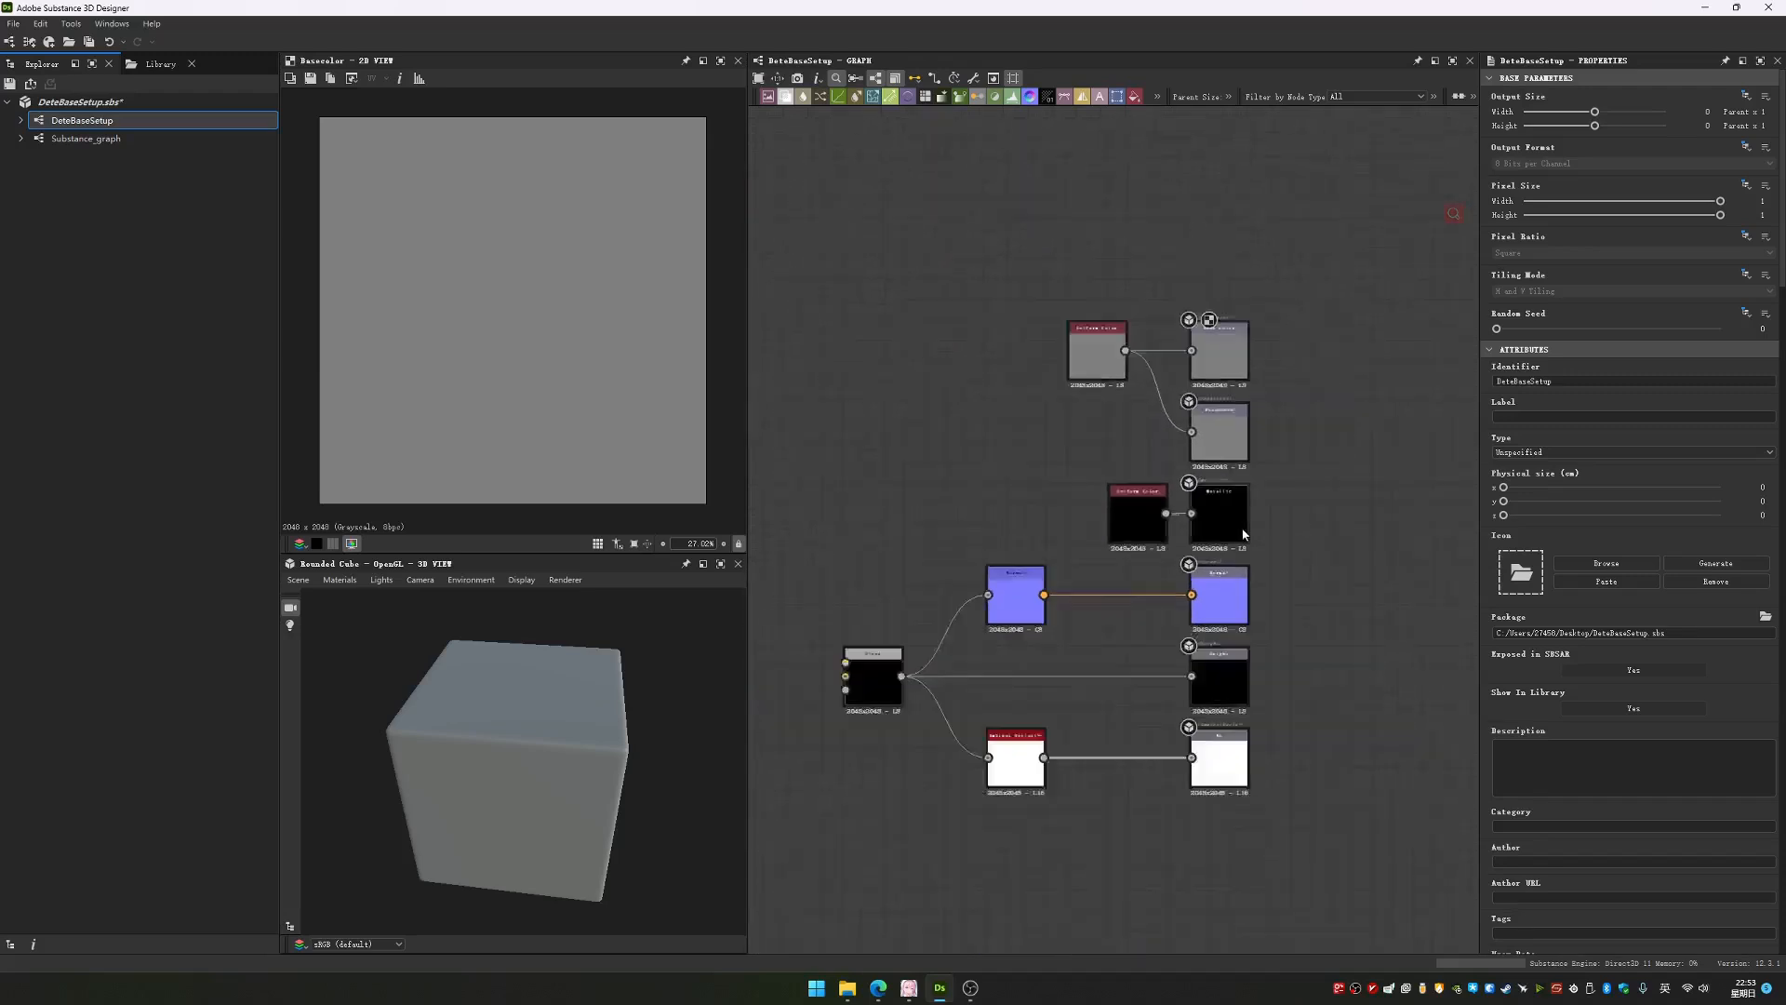
{"action": "middle_click_drag", "start_coordinate": [1030, 510], "coordinate": [1076, 476]}
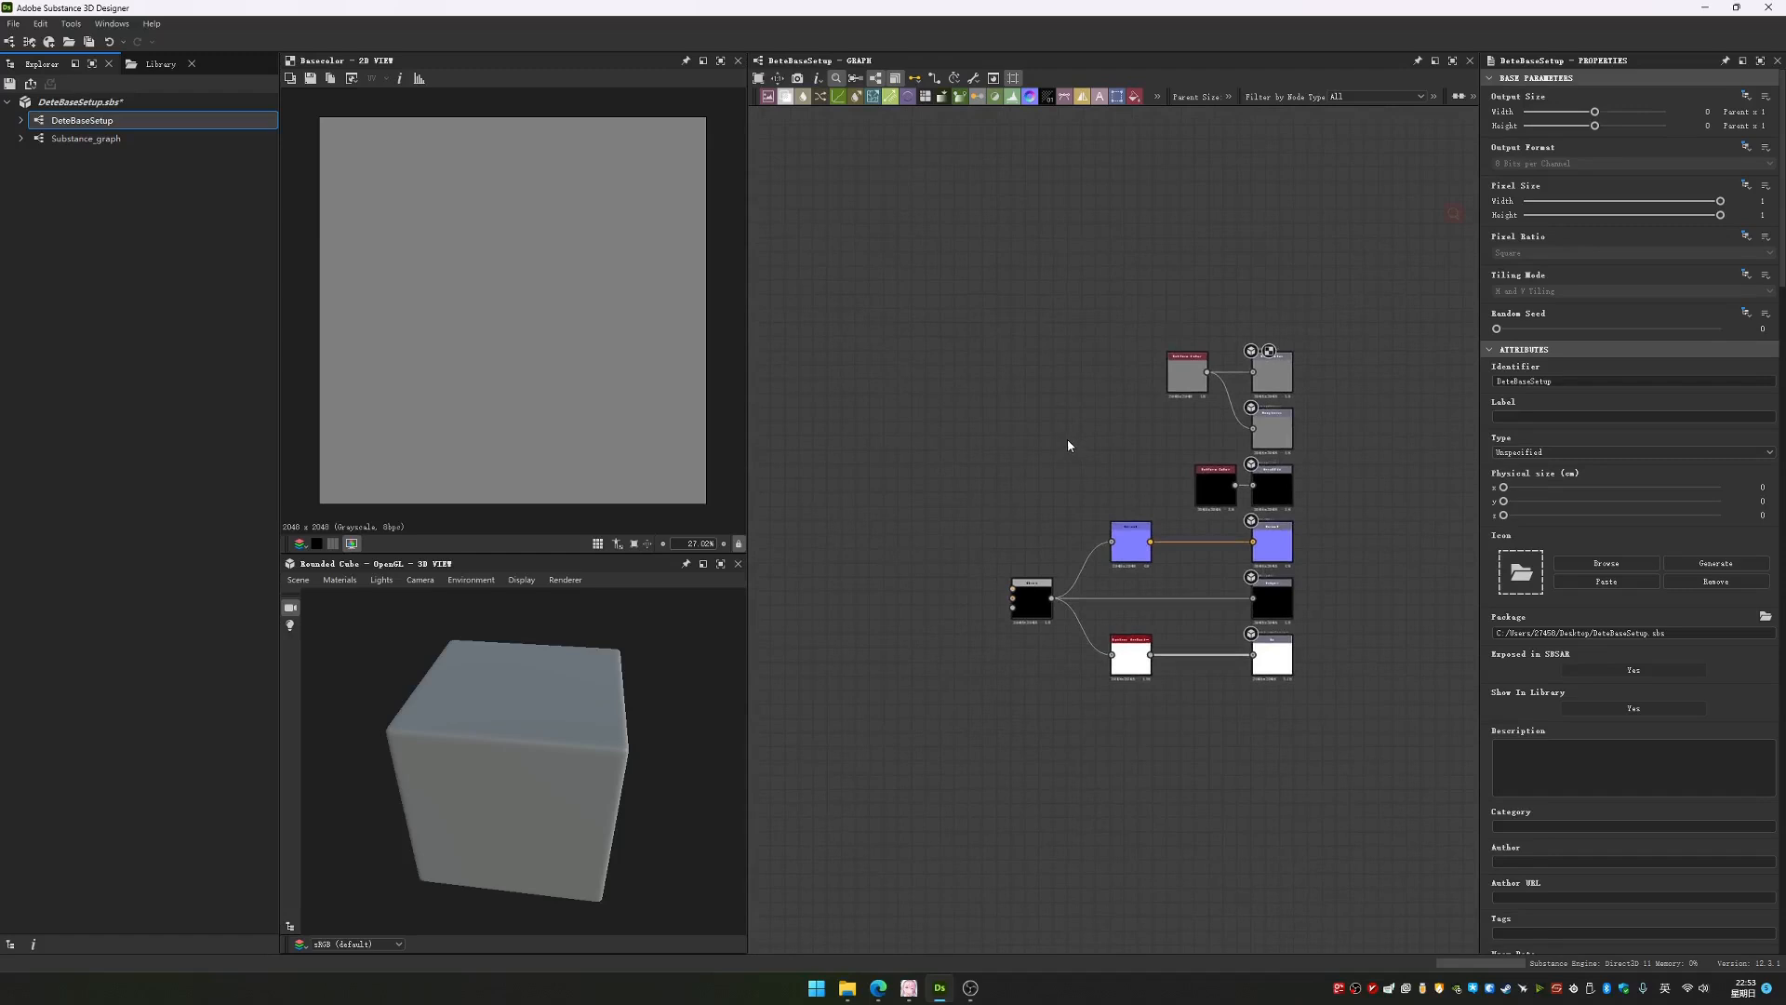
Create a new Substance graph in the DeteBaseSetup package from the Empty template, keeping the default name and the 2048 px parent size
{"action": "left_click", "coordinate": [70, 104]}
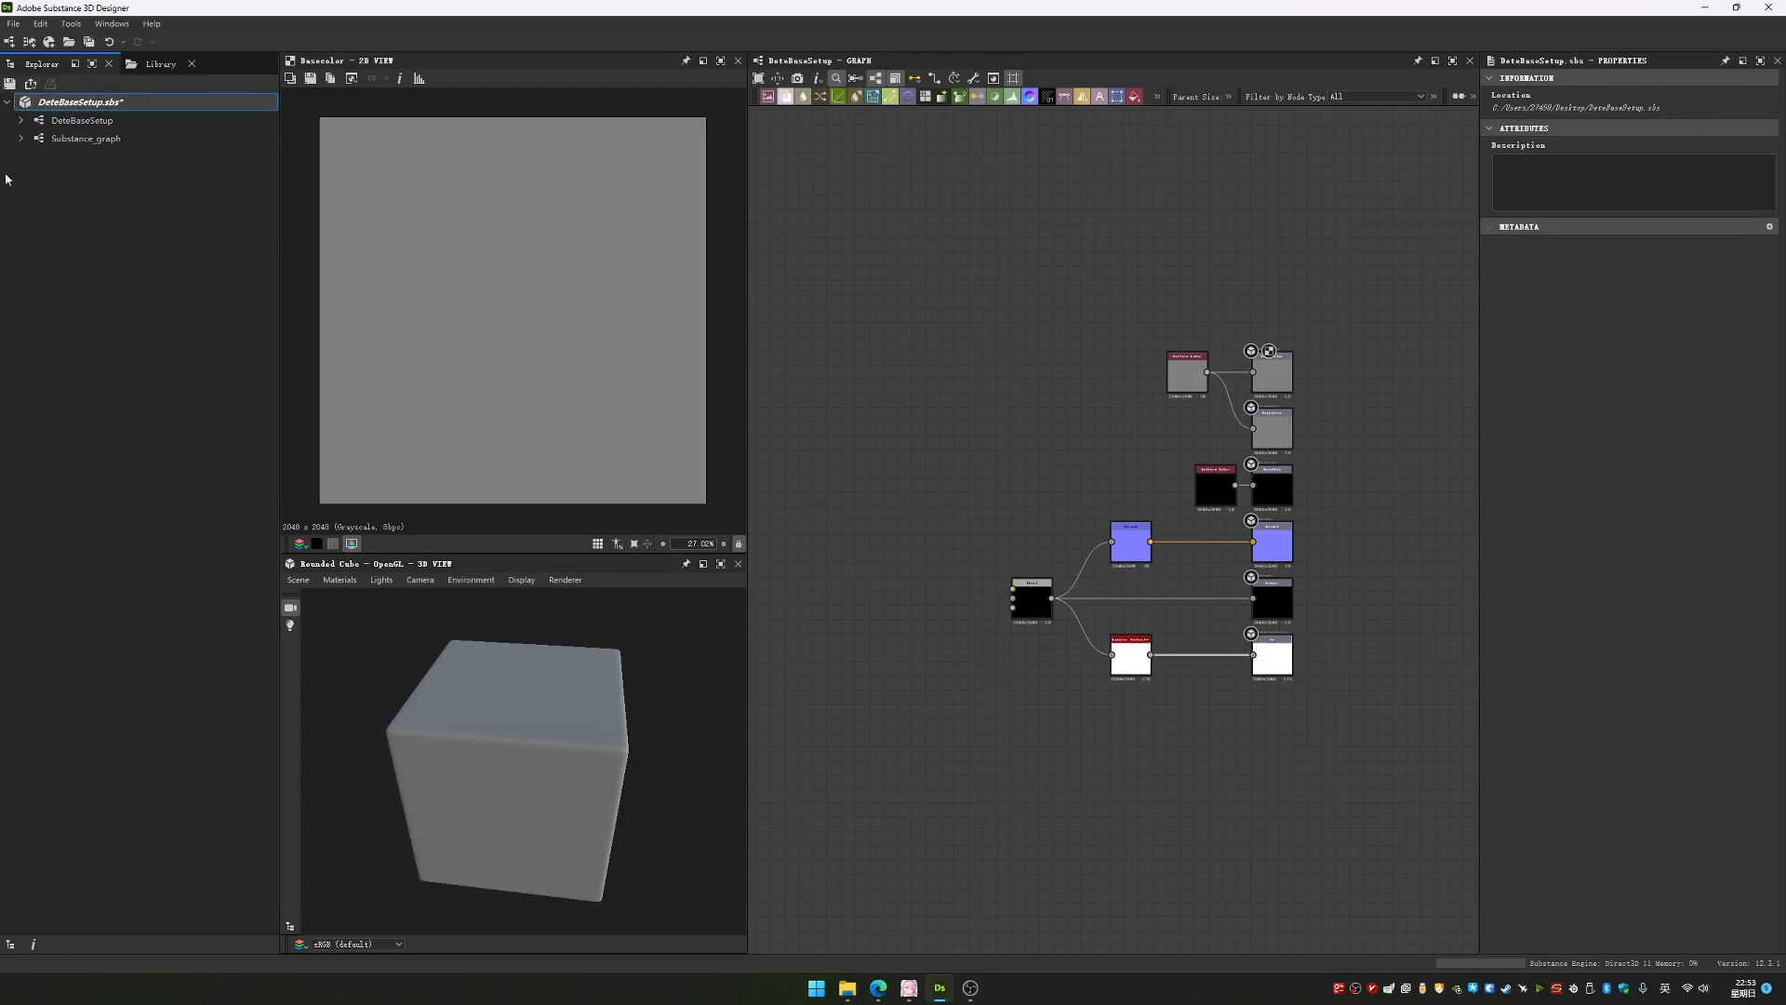
{"action": "right_click", "coordinate": [91, 98]}
{"action": "mouse_move", "coordinate": [142, 108]}
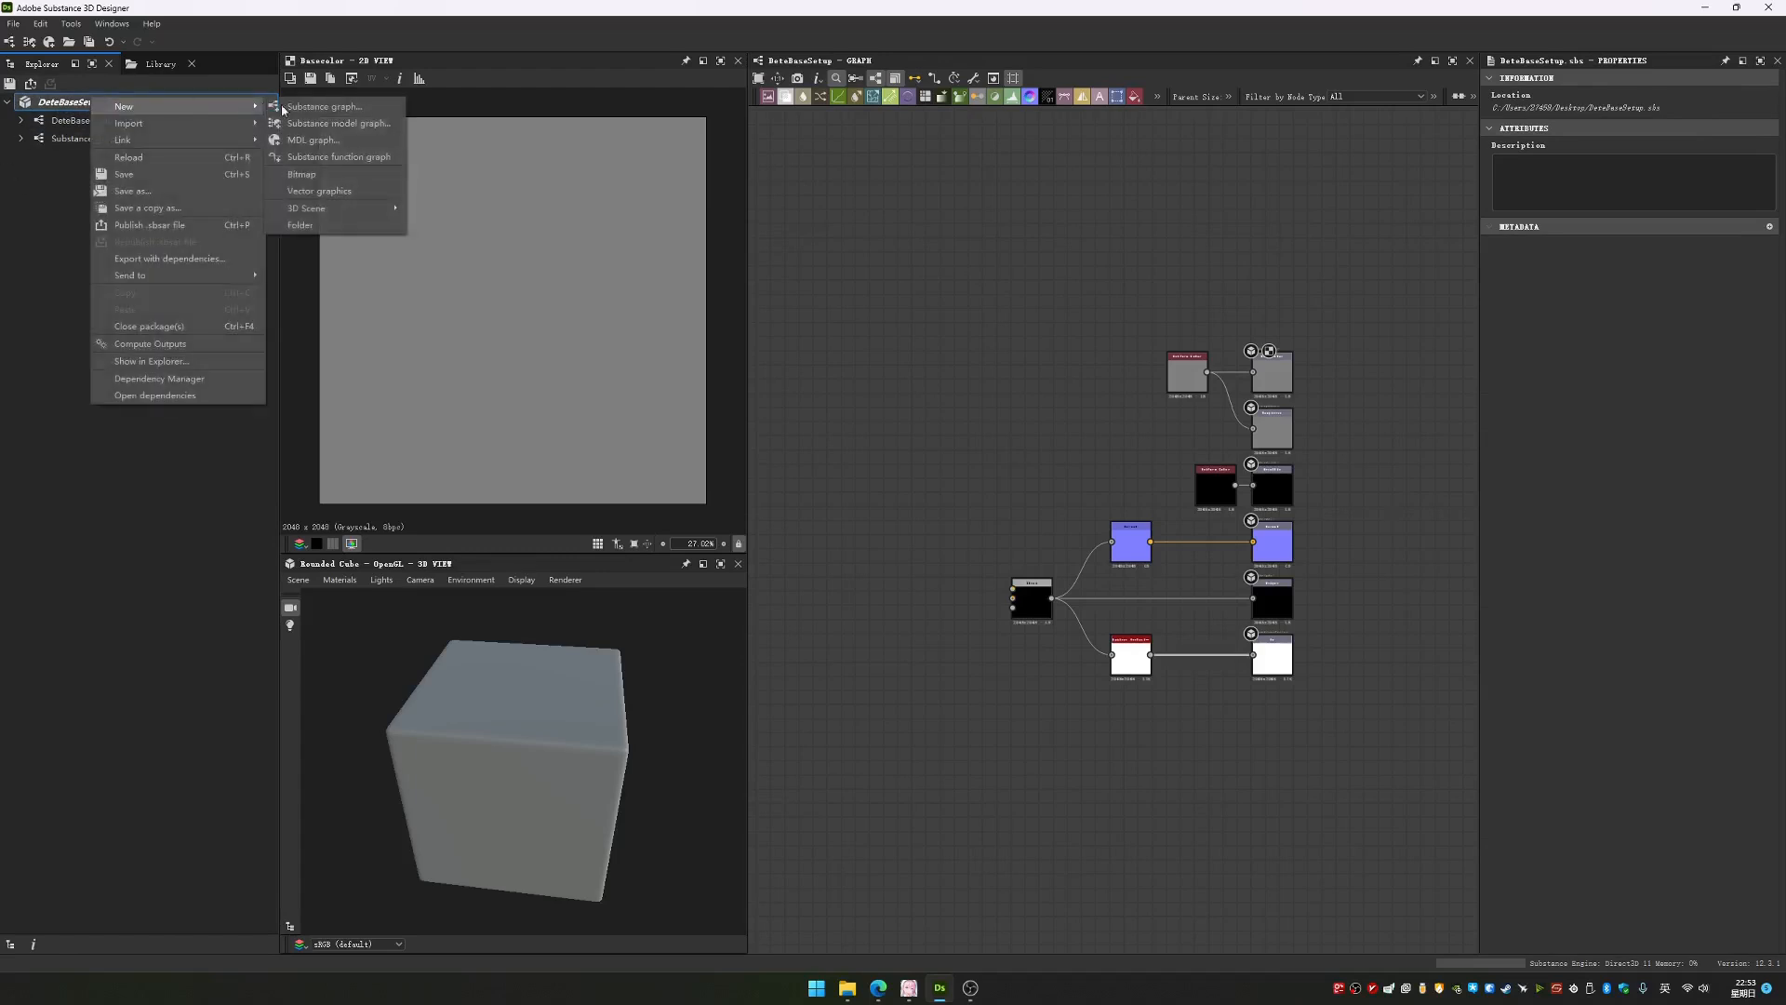
{"action": "left_click", "coordinate": [319, 107]}
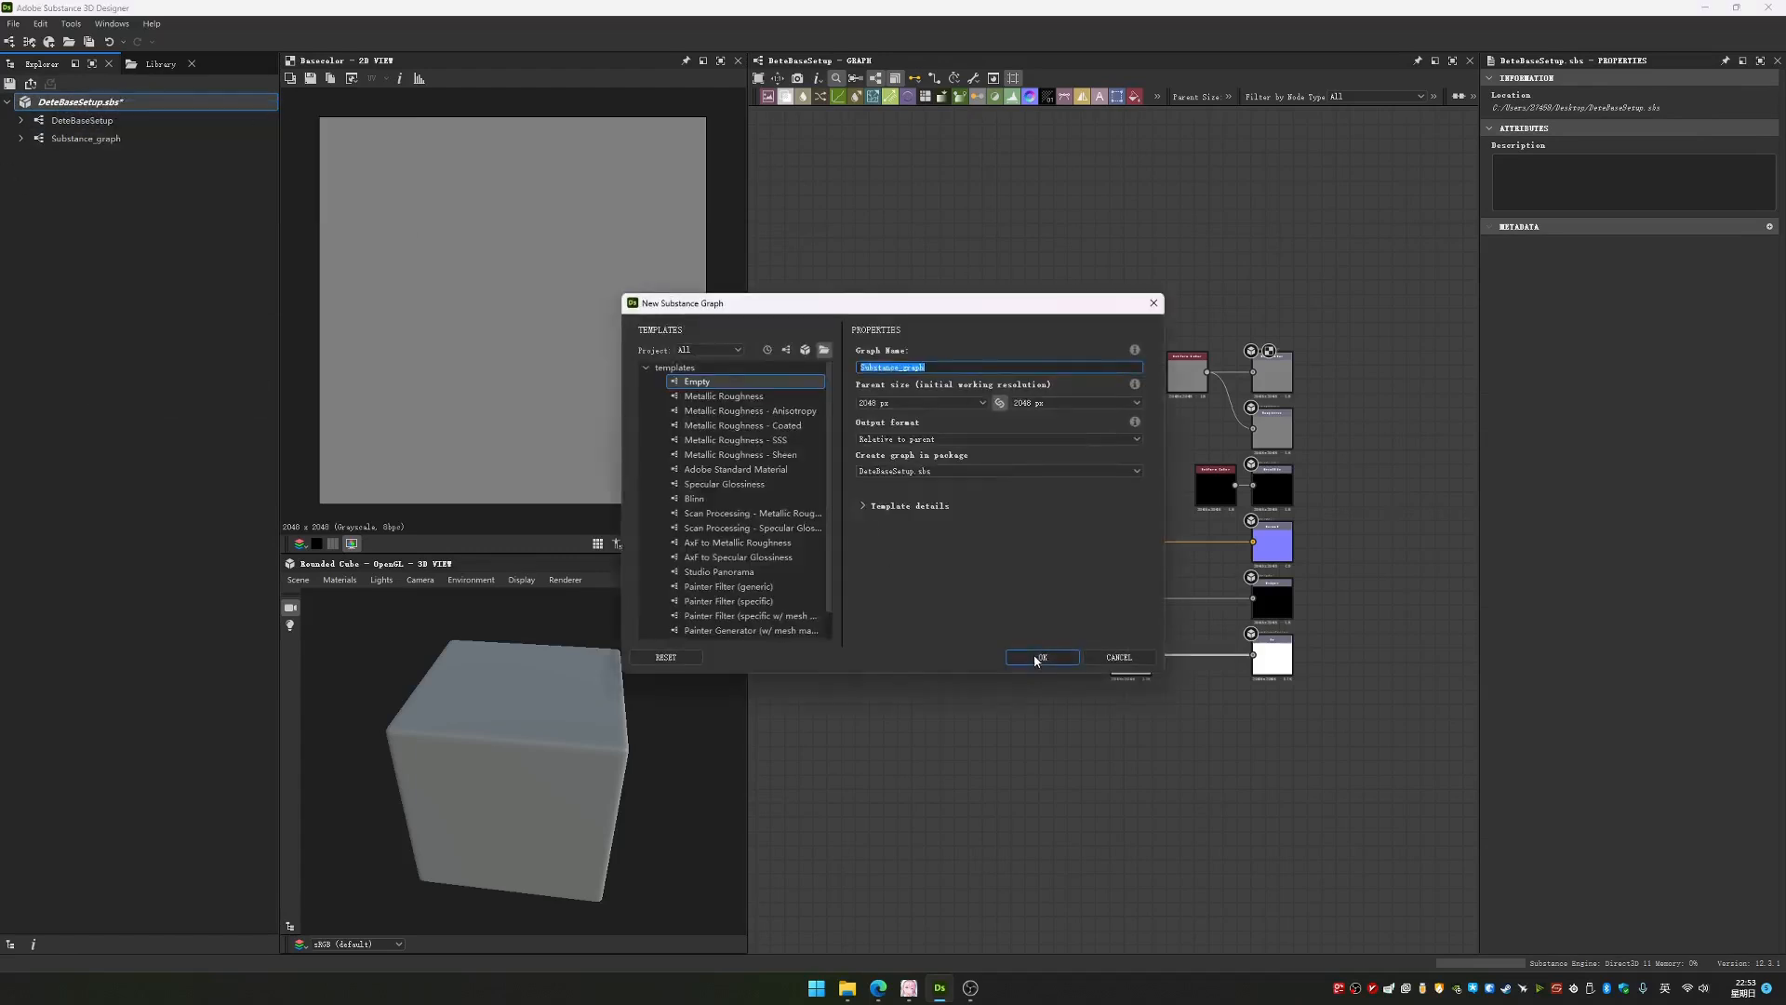
{"action": "scroll", "coordinate": [702, 446], "scroll_direction": "down", "scroll_amount": 2}
{"action": "left_click_drag", "start_coordinate": [766, 569], "coordinate": [749, 637]}
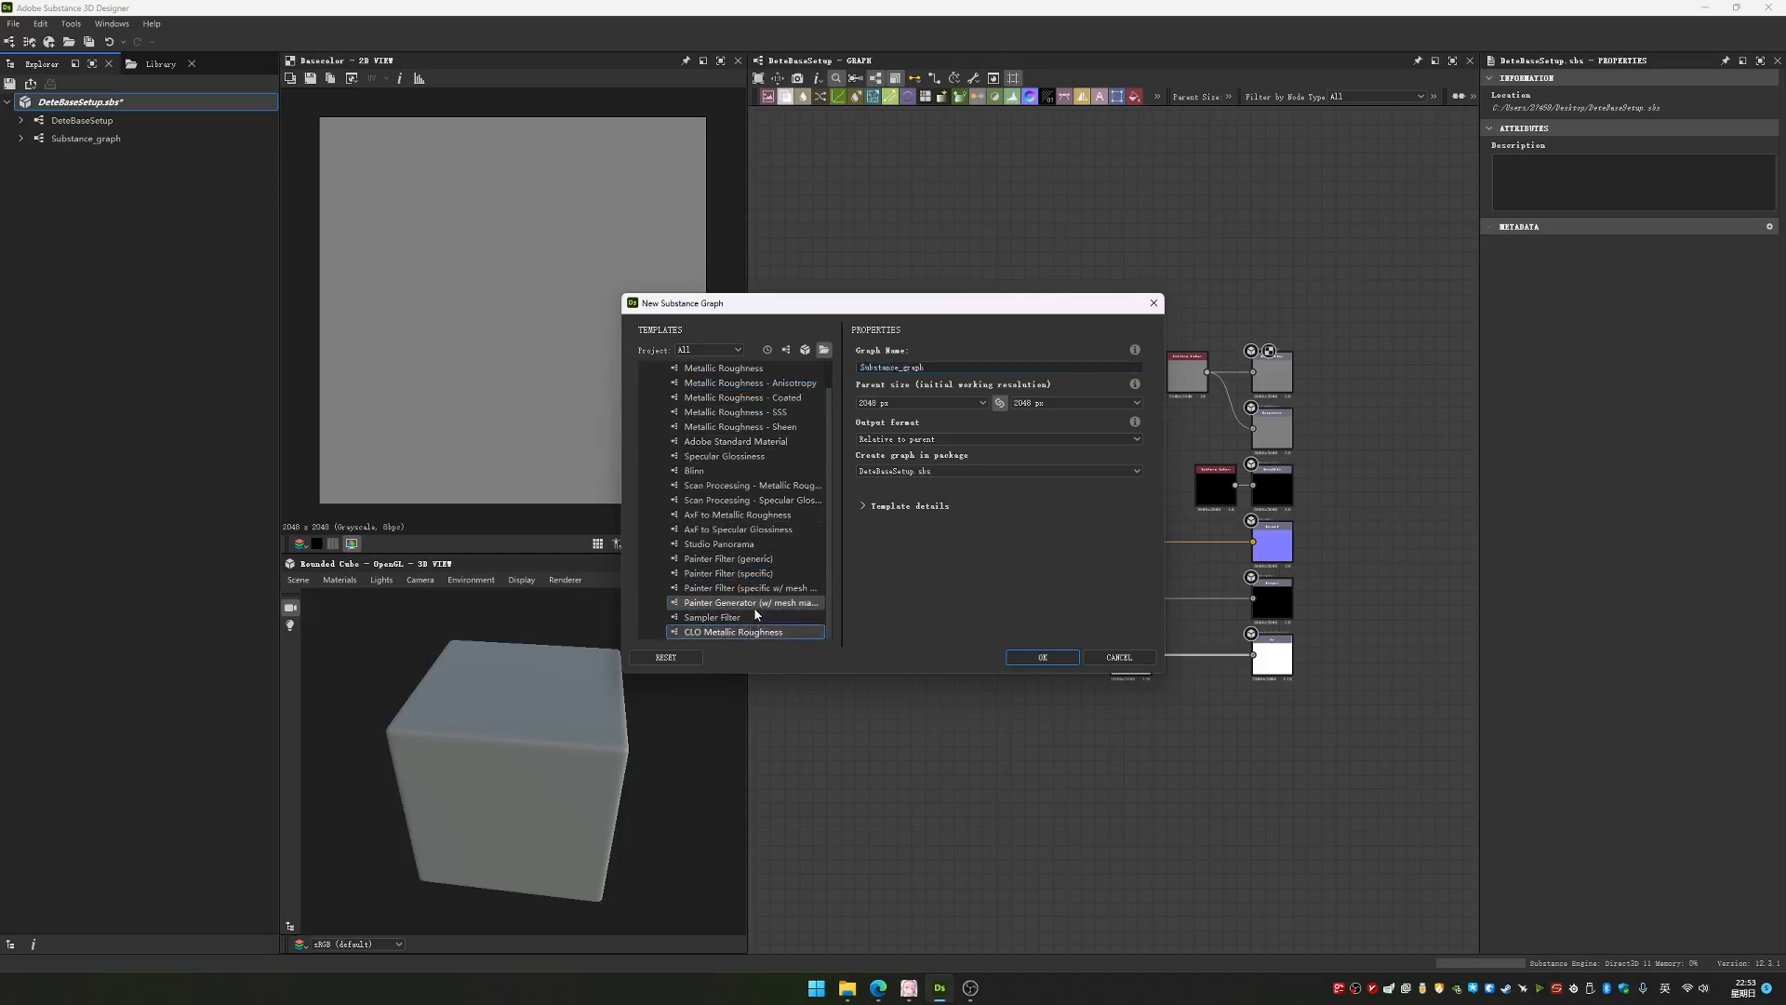
{"action": "scroll", "coordinate": [755, 609], "scroll_direction": "up", "scroll_amount": 2}
{"action": "left_click", "coordinate": [706, 382]}
{"action": "left_click", "coordinate": [1042, 655]}
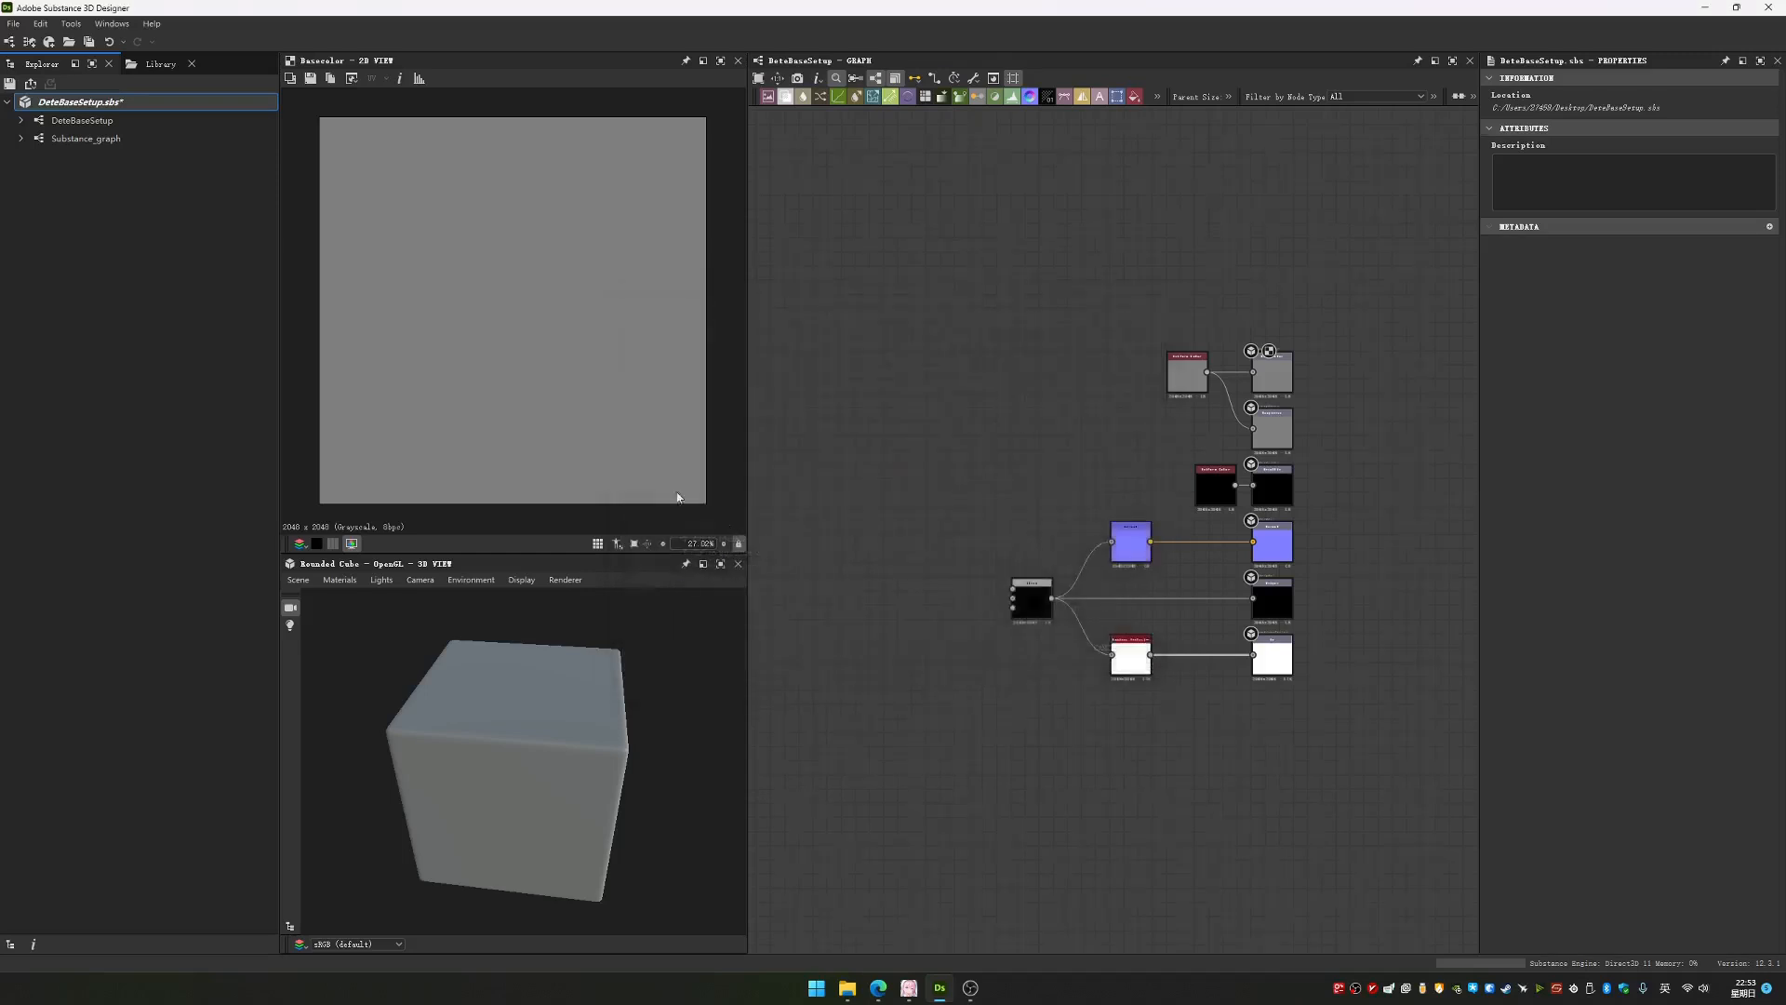
Examine the export settings for the DeteBaseSetup graph's outputs, both from the graph and in batch, without exporting anything
{"action": "double_click", "coordinate": [68, 125]}
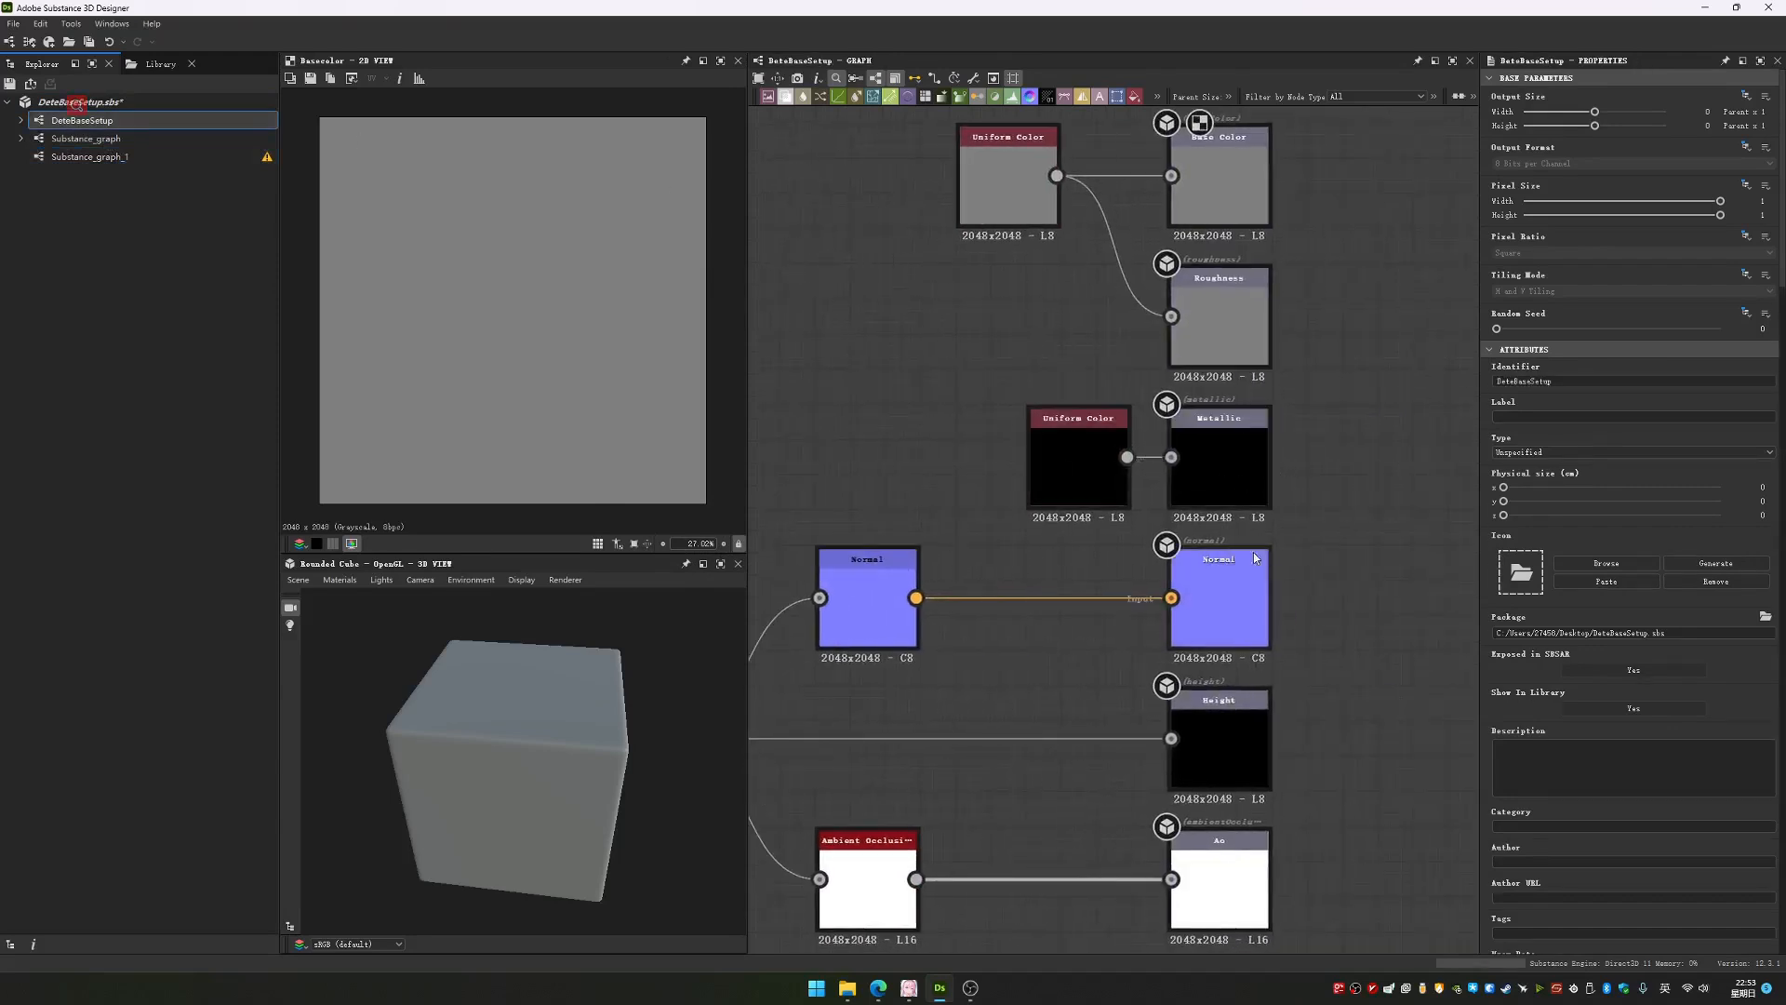
{"action": "scroll", "coordinate": [1255, 557], "scroll_direction": "down", "scroll_amount": 2}
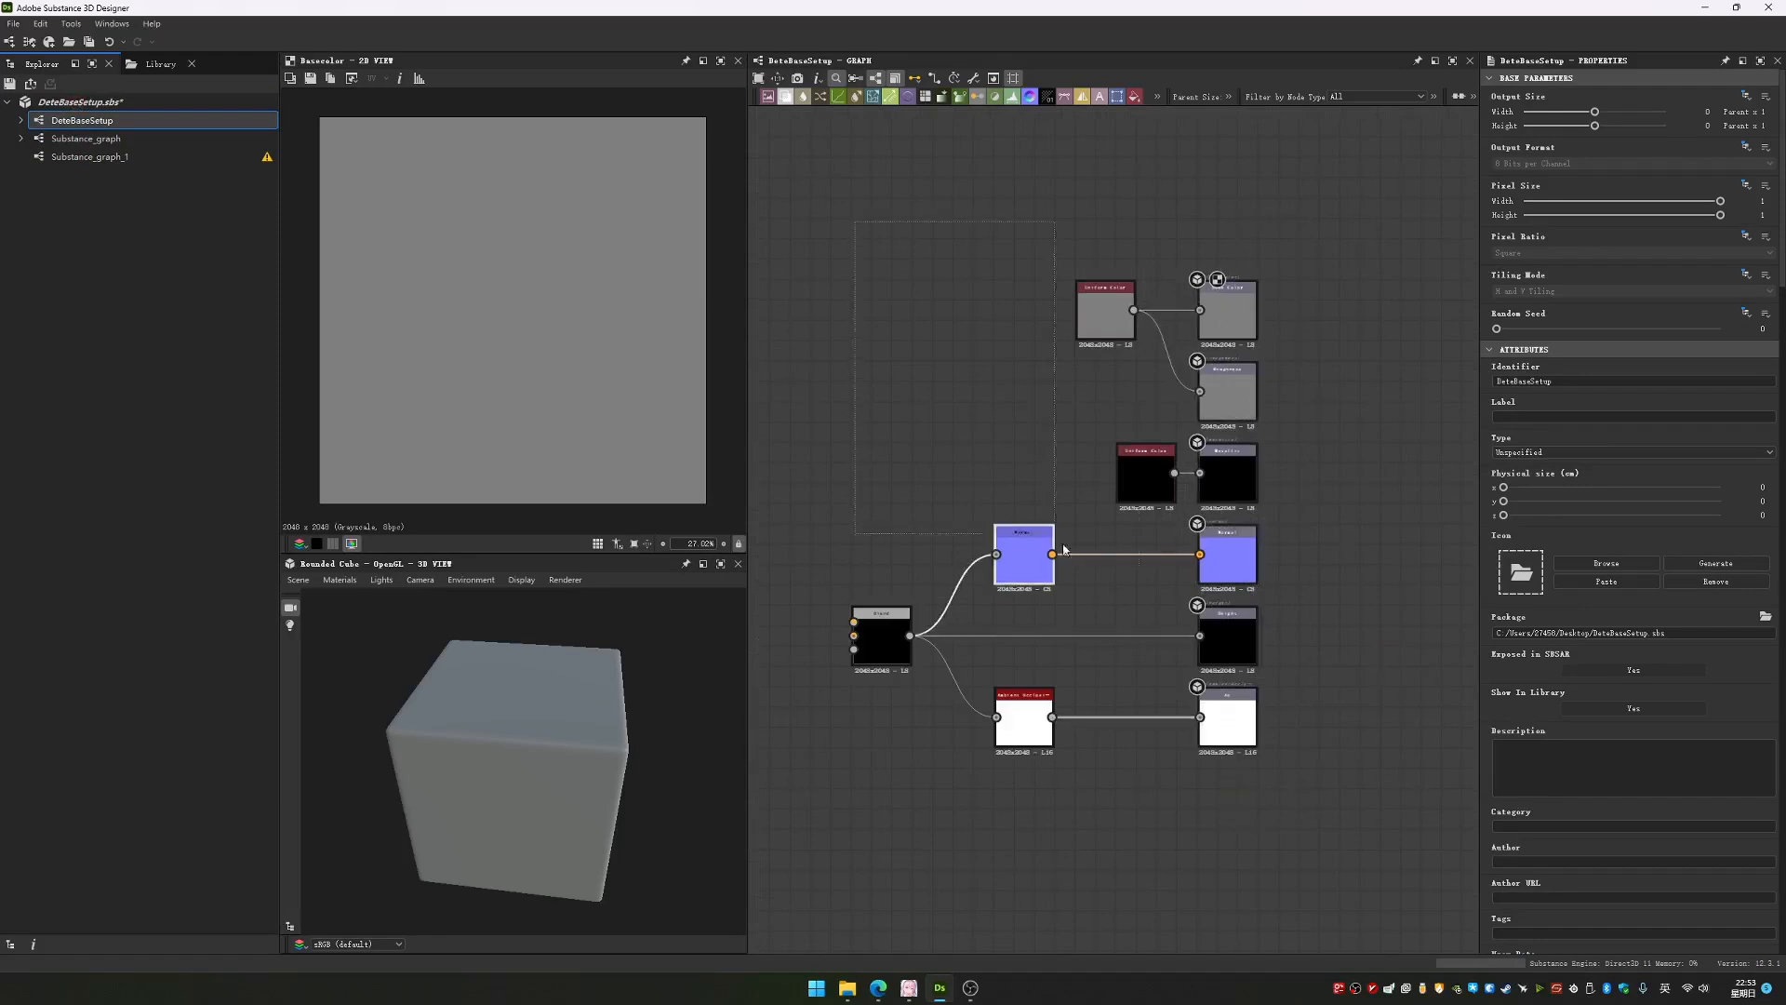
{"action": "right_click", "coordinate": [130, 121]}
{"action": "left_click", "coordinate": [186, 249]}
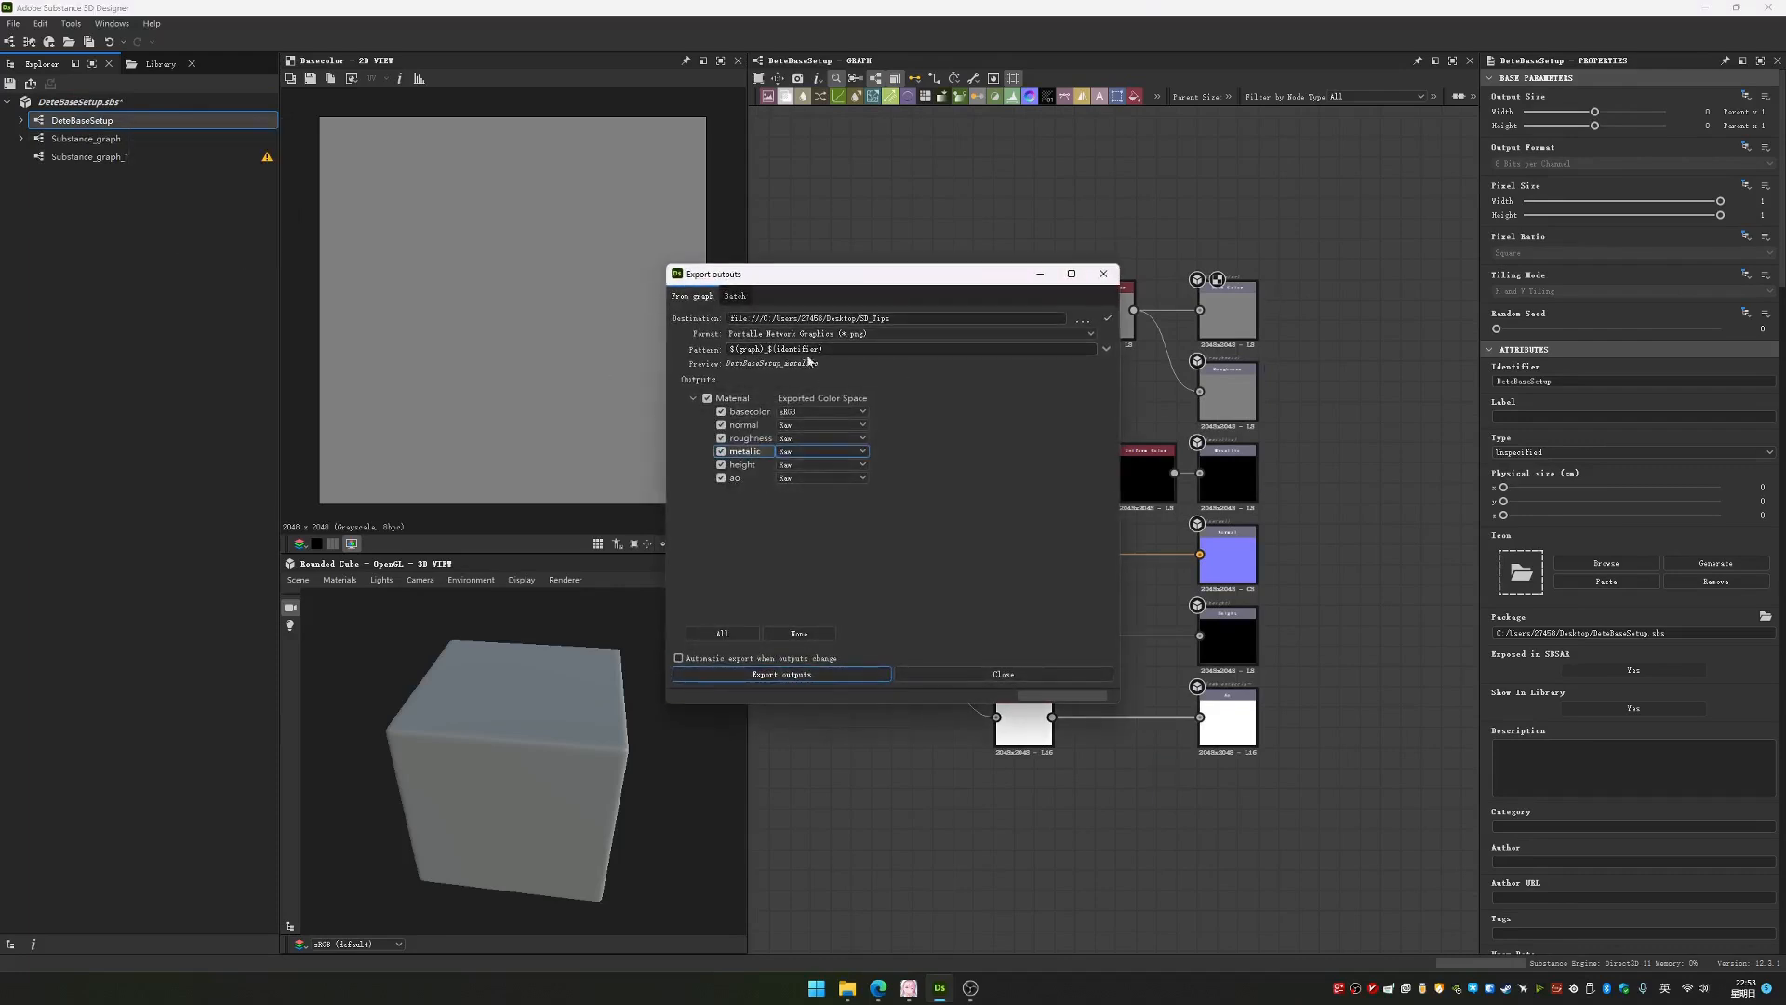
{"action": "left_click", "coordinate": [692, 398]}
{"action": "left_click", "coordinate": [691, 398]}
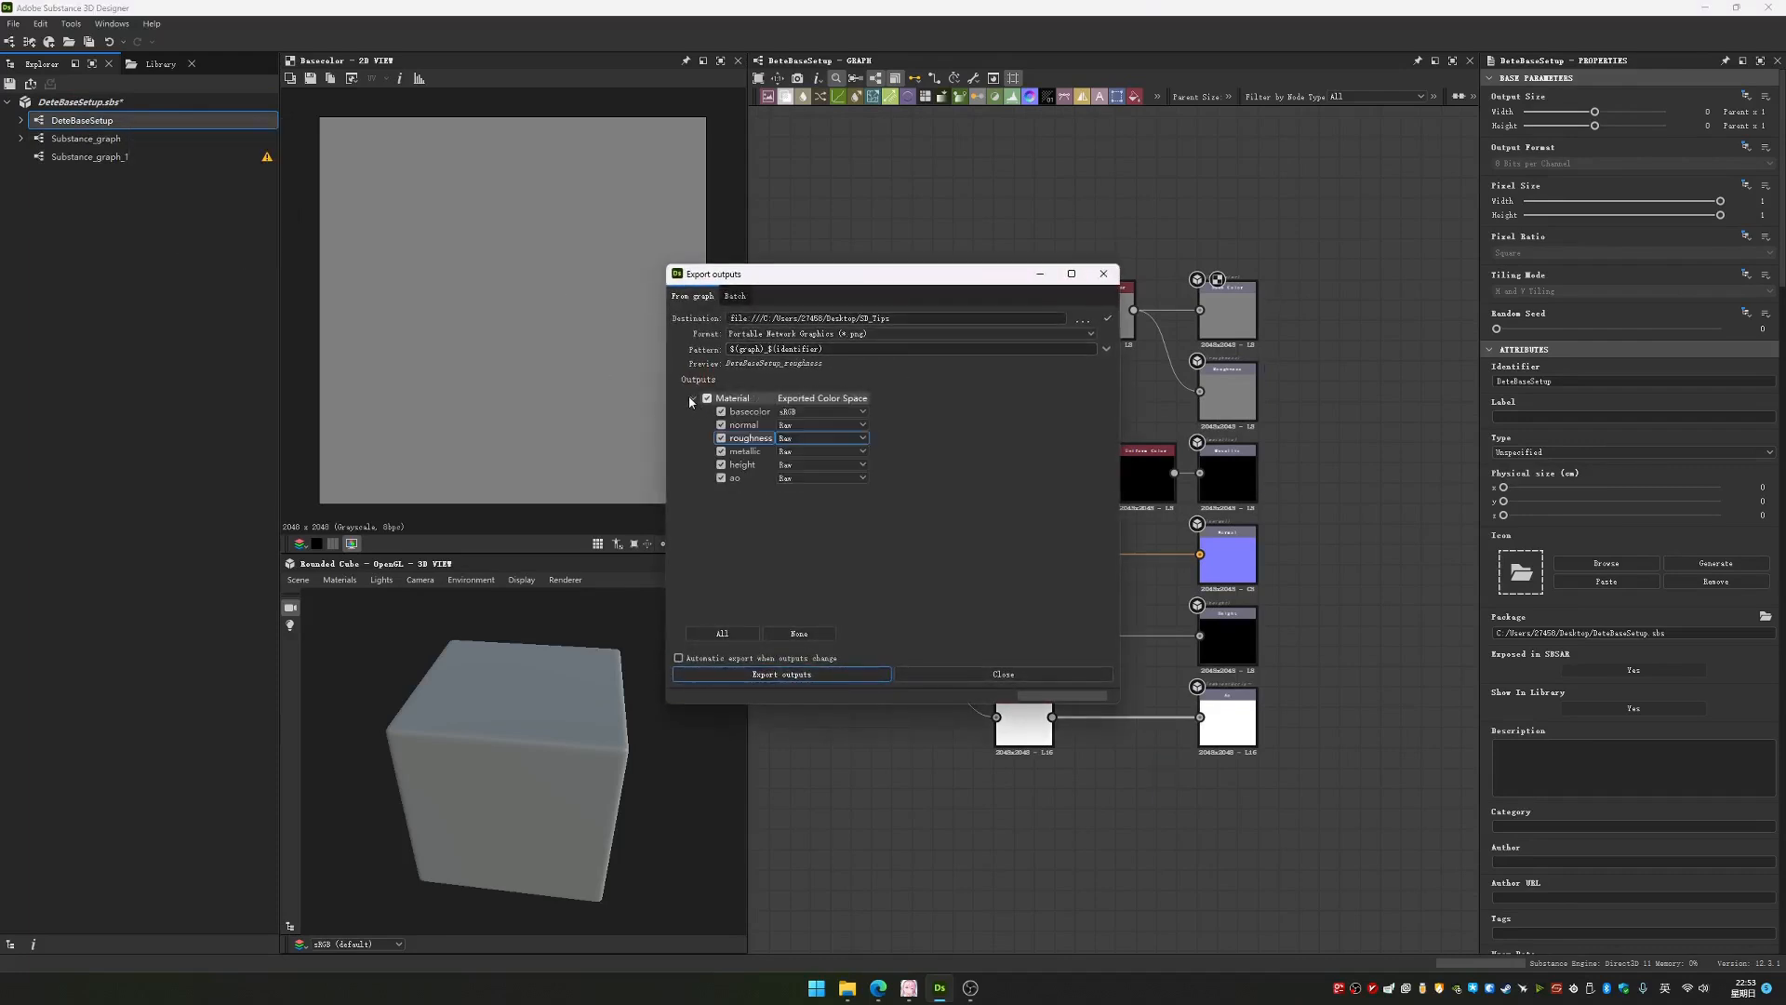
{"action": "left_click", "coordinate": [735, 296]}
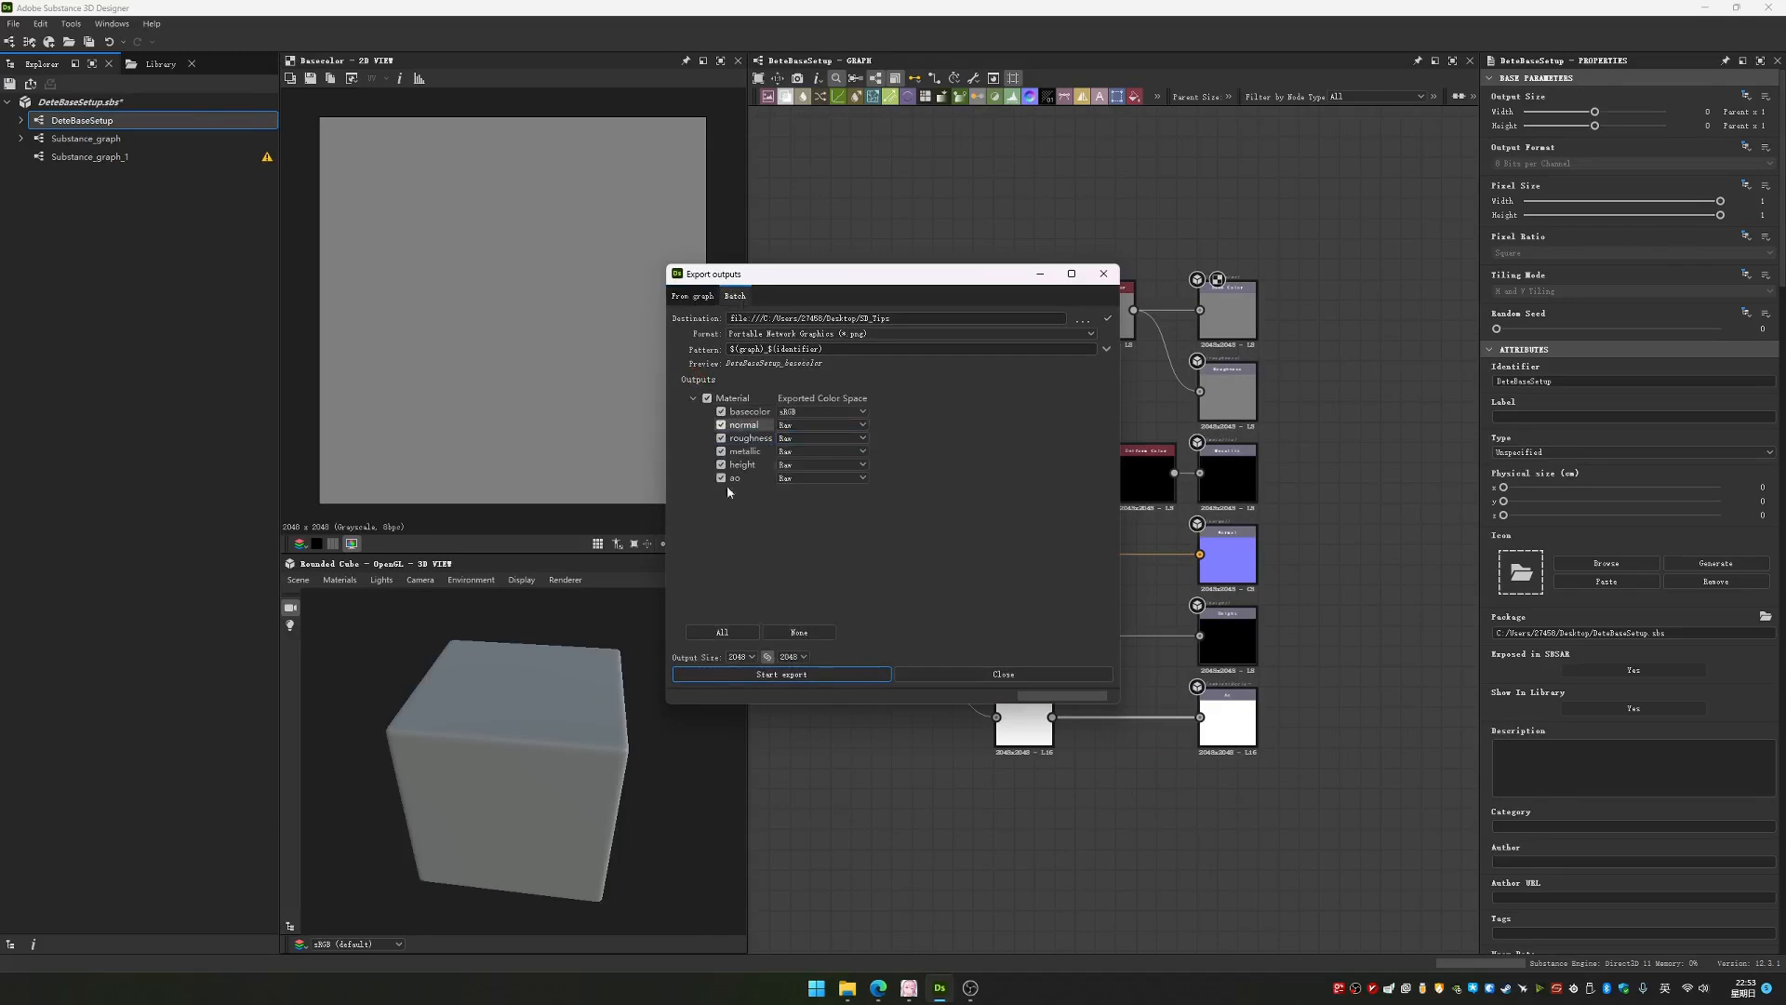
{"action": "left_click", "coordinate": [1103, 274]}
Open the Substance_graph_1 graph and add an Output node to it
{"action": "left_click", "coordinate": [98, 156]}
{"action": "double_click", "coordinate": [98, 156]}
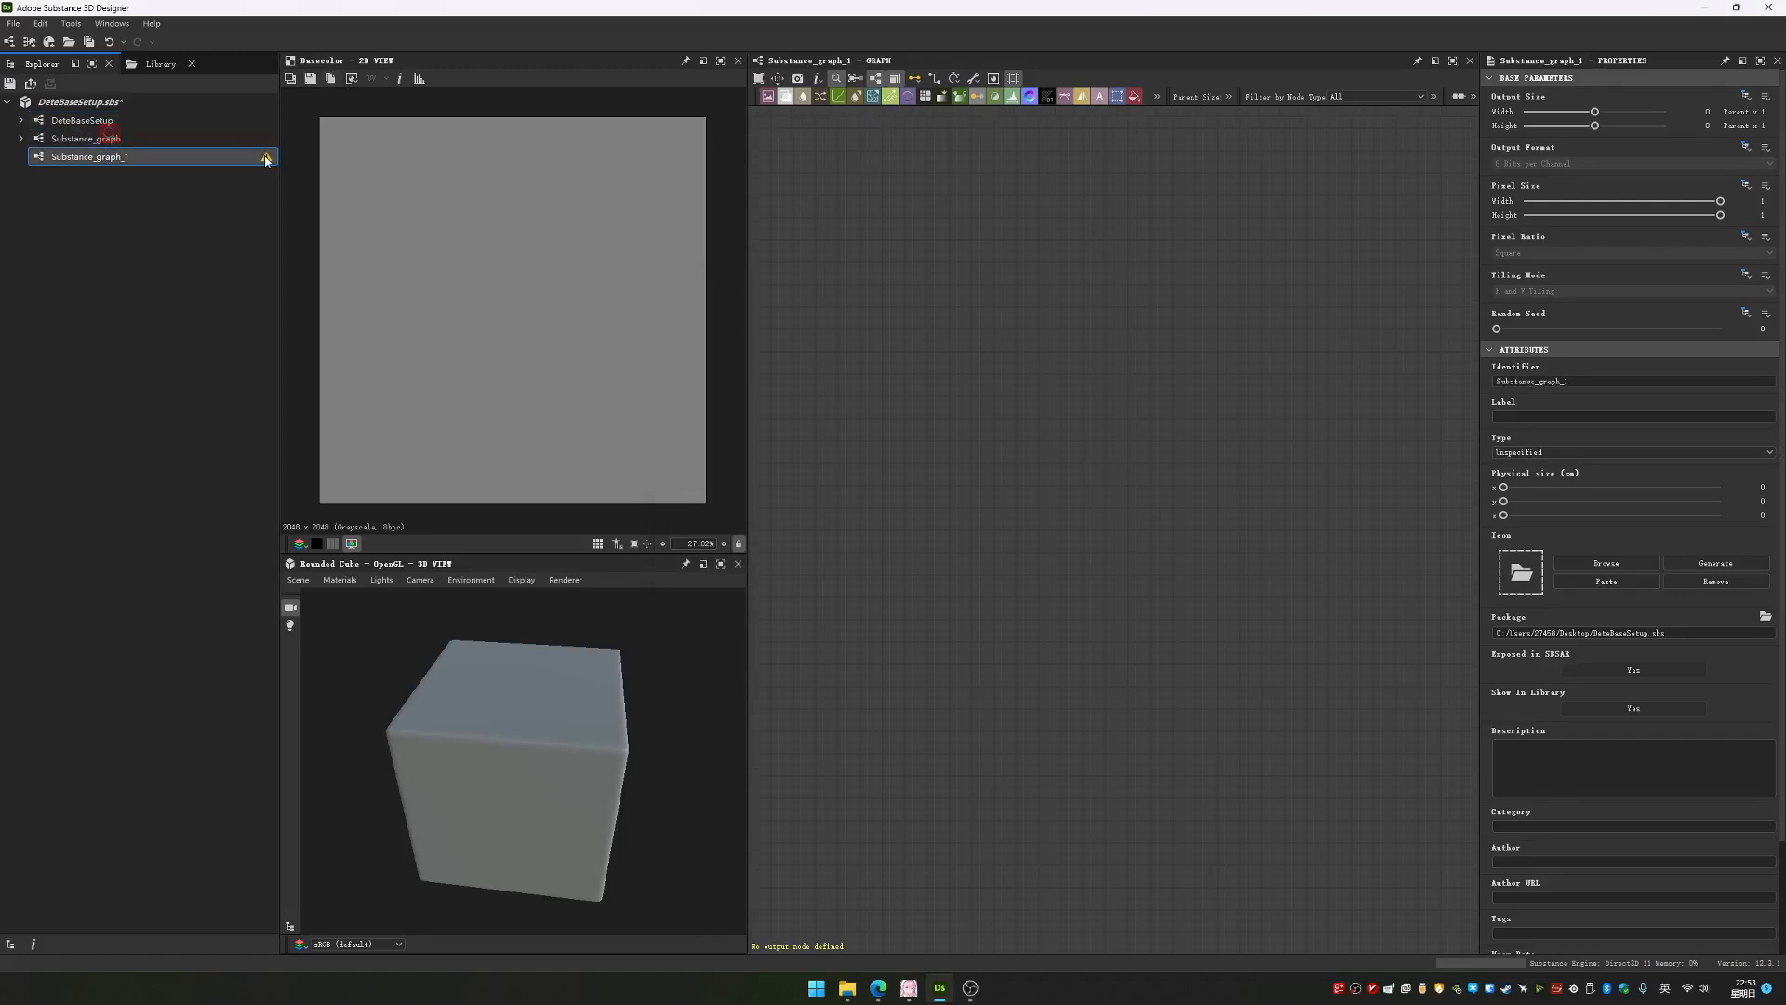
{"action": "mouse_move", "coordinate": [266, 160]}
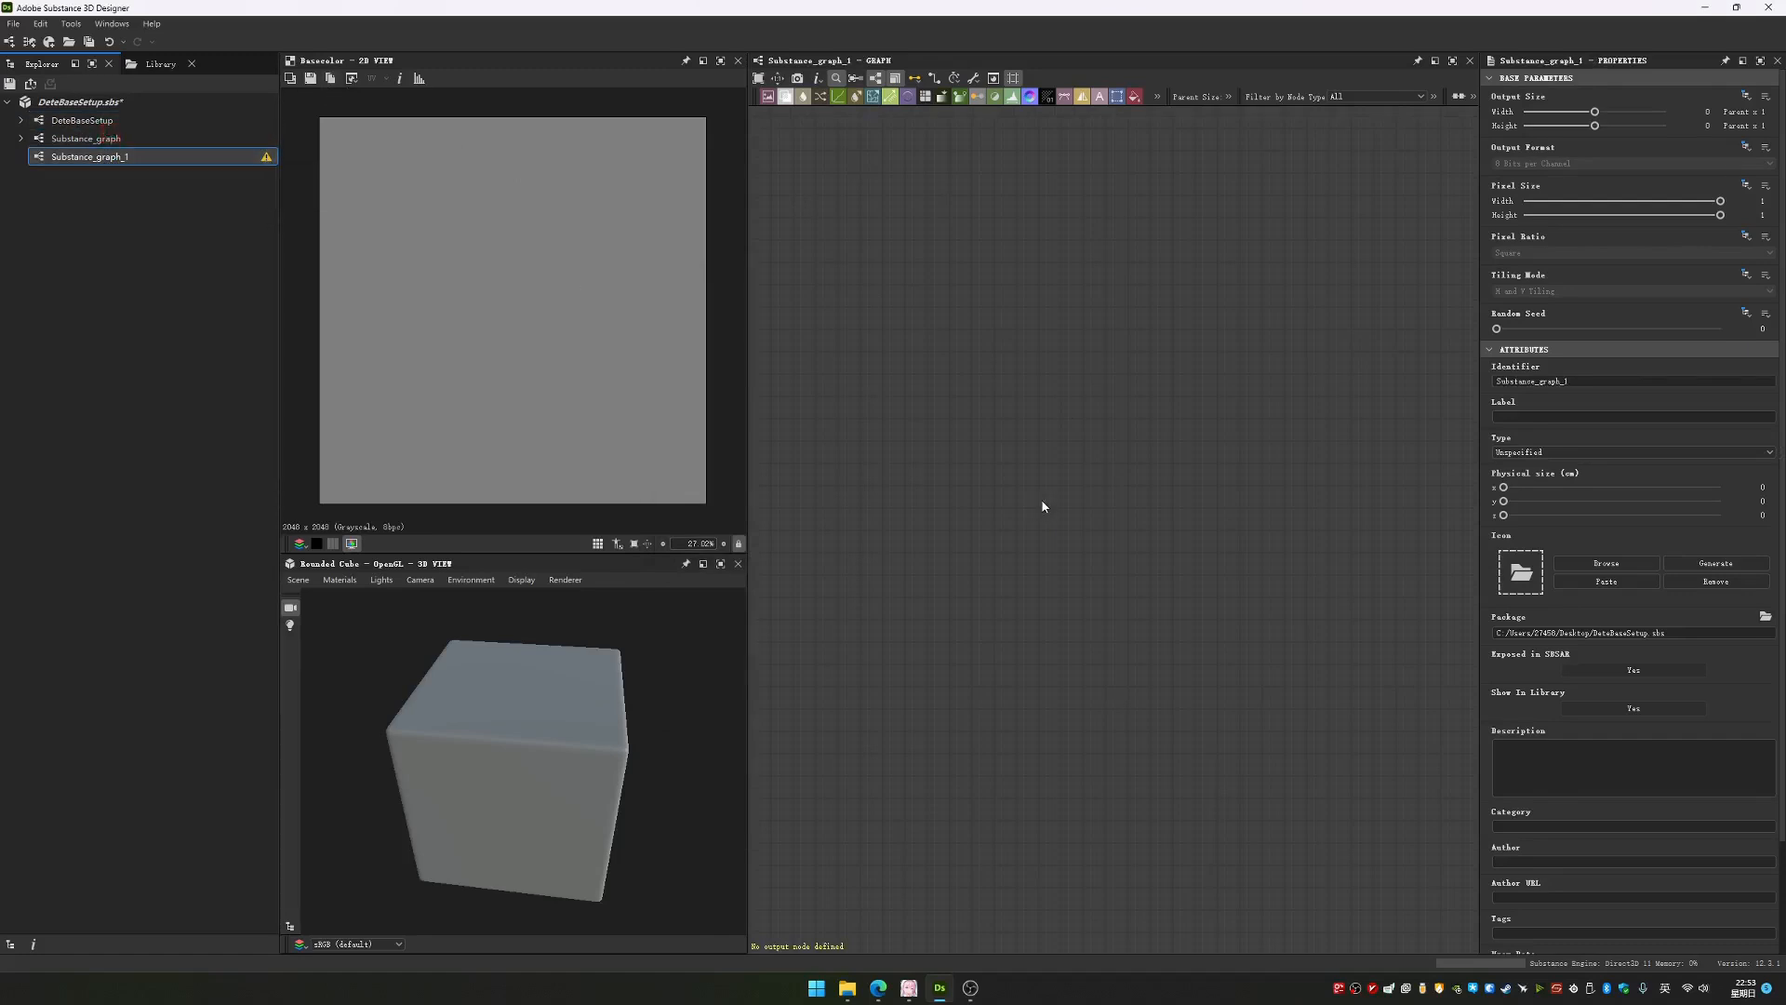
{"action": "key", "text": "space"}
{"action": "type", "text": "output"}
{"action": "key", "text": "Return"}
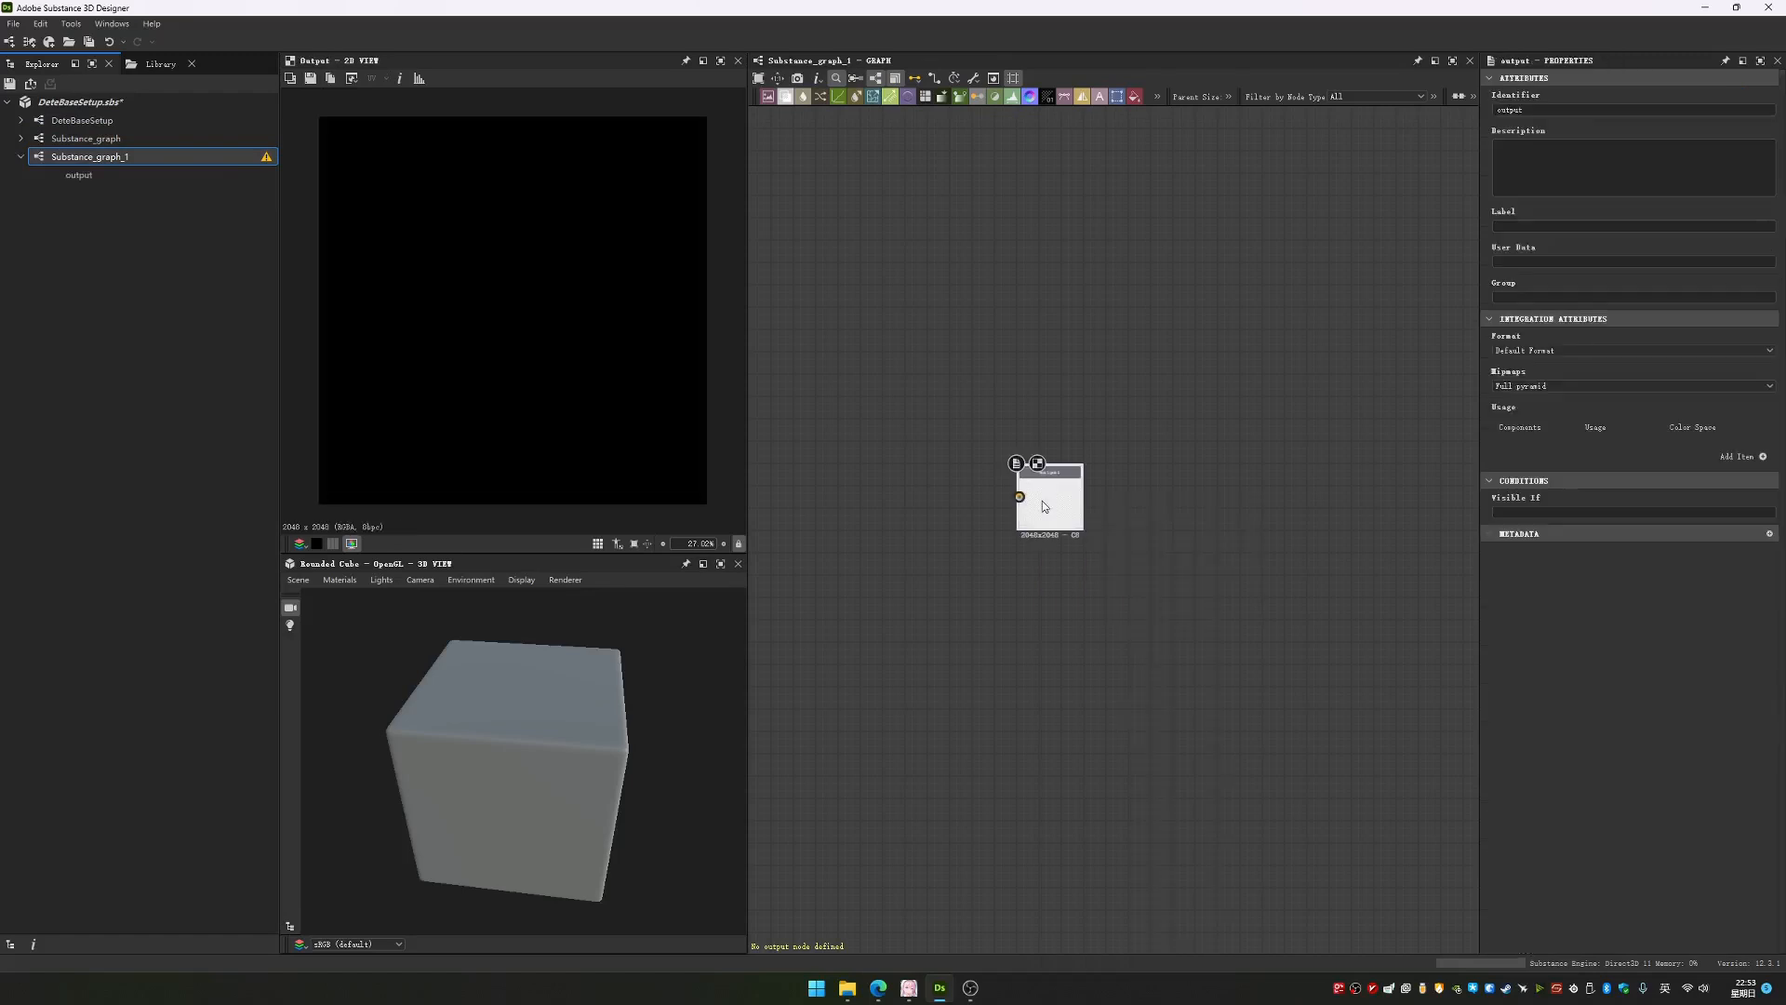
{"action": "scroll", "coordinate": [1121, 507], "scroll_direction": "up", "scroll_amount": 3}
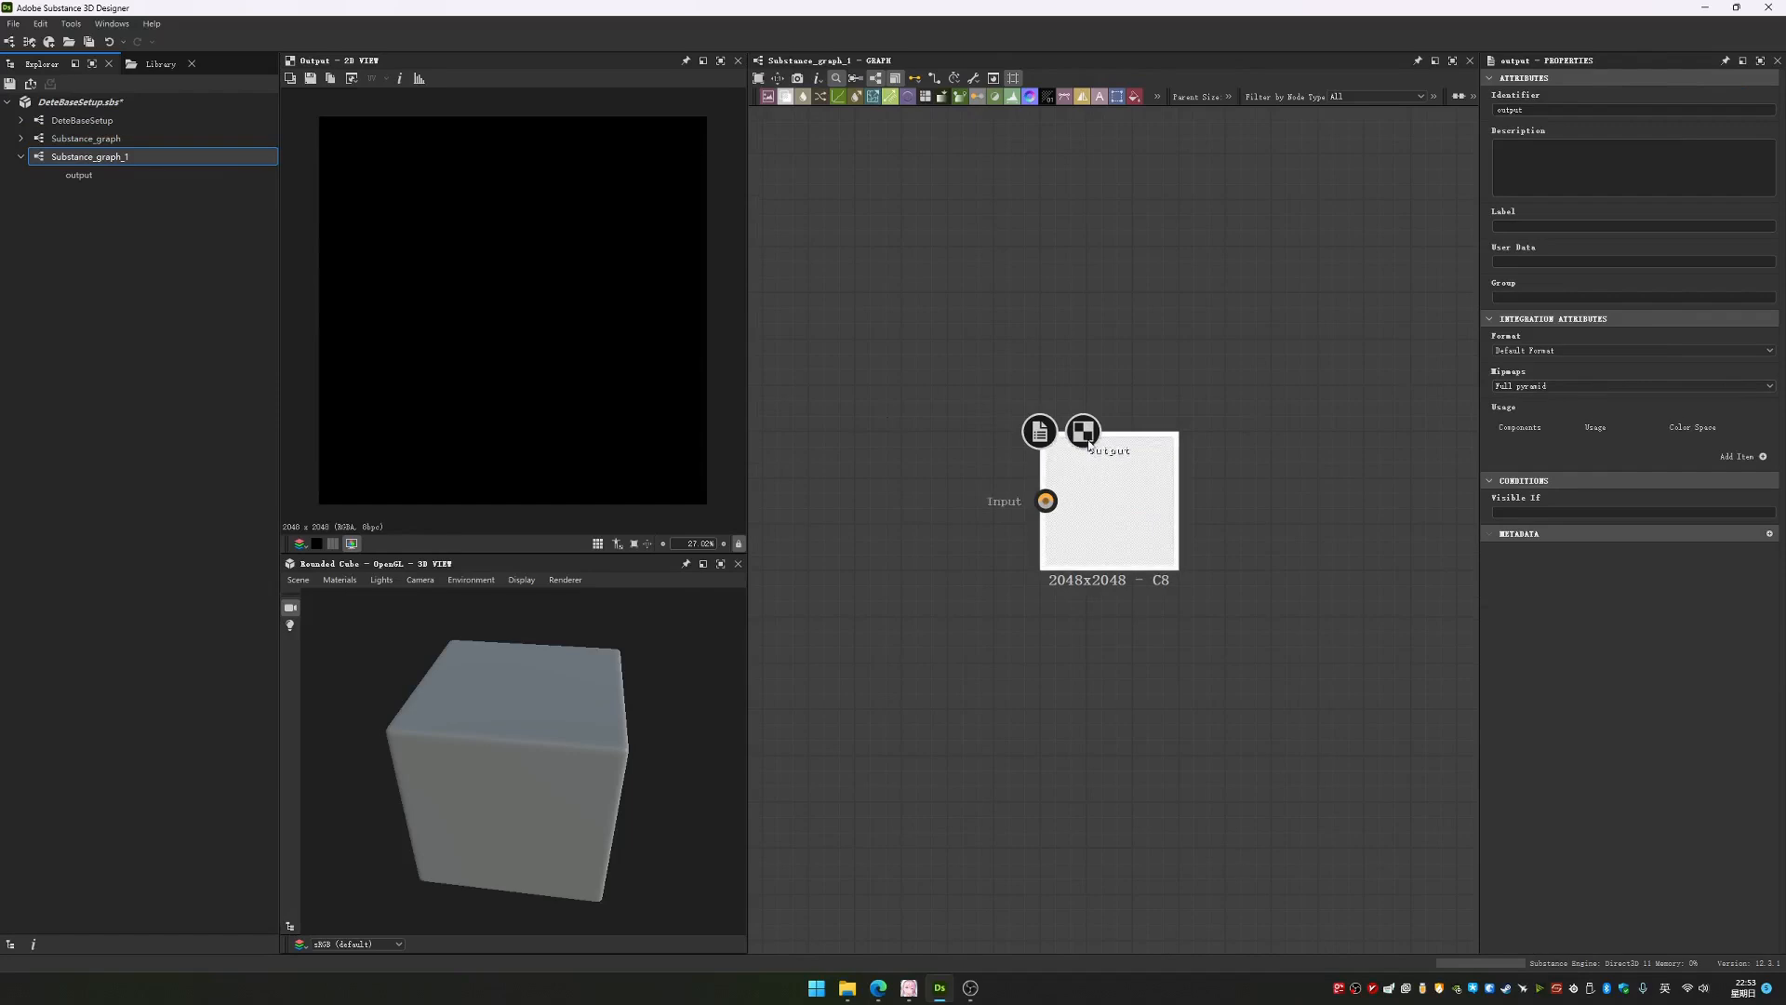
Add a usage entry to the output node with RGBA components and the diffuse usage
{"action": "left_click", "coordinate": [1763, 457]}
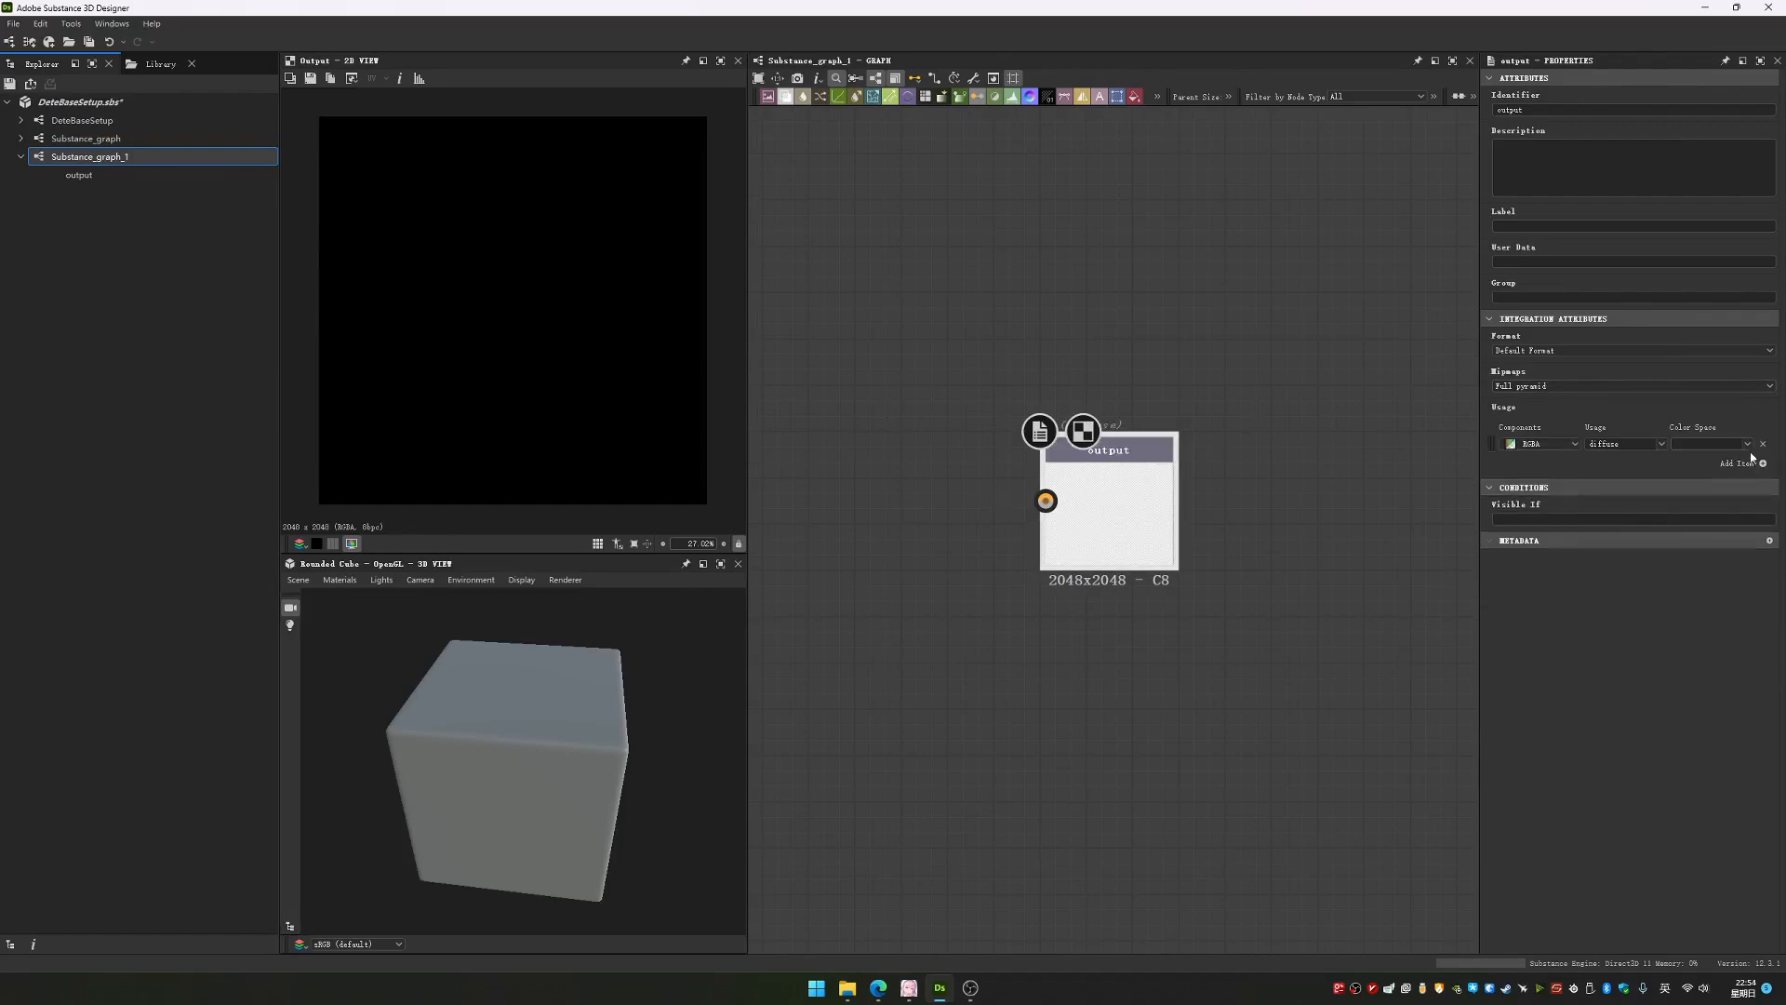
{"action": "left_click", "coordinate": [1661, 444]}
{"action": "scroll", "coordinate": [1628, 509], "scroll_direction": "down", "scroll_amount": 5}
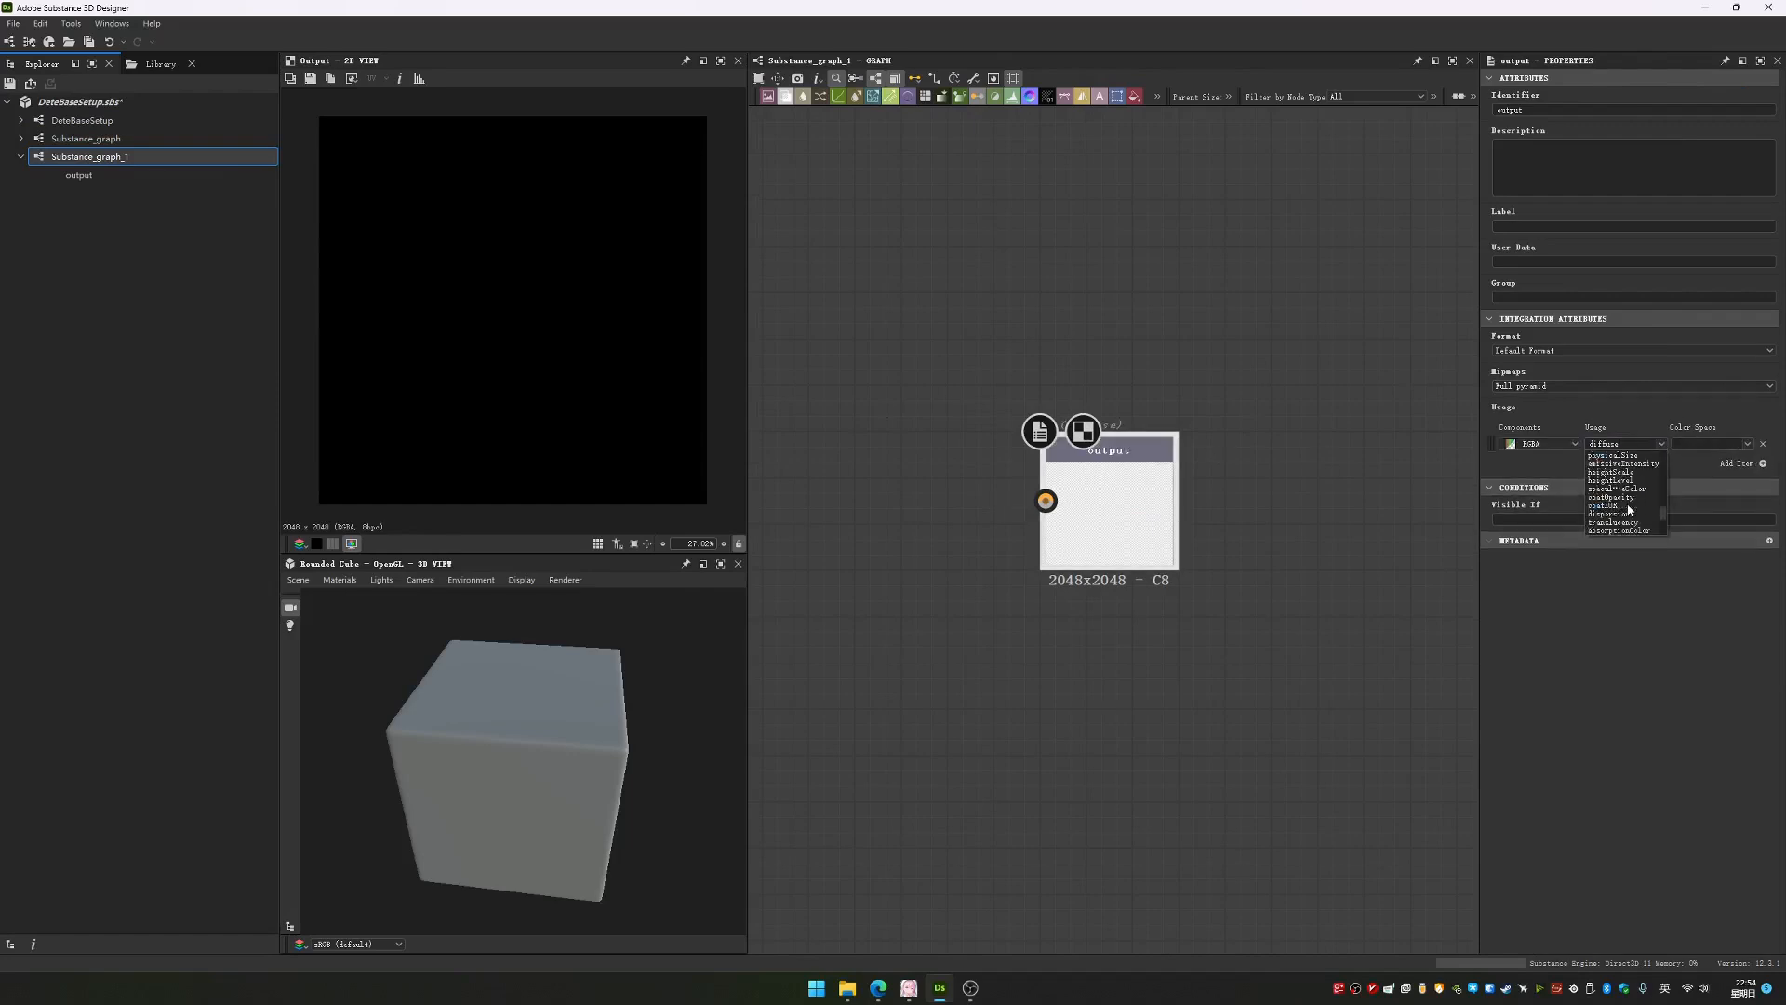
{"action": "scroll", "coordinate": [1627, 509], "scroll_direction": "up", "scroll_amount": 8}
{"action": "left_click", "coordinate": [1607, 456]}
{"action": "left_click", "coordinate": [1255, 375]}
{"action": "left_click_drag", "start_coordinate": [1169, 484], "coordinate": [1271, 539]}
{"action": "mouse_move", "coordinate": [917, 363]}
{"action": "left_mouse_down"}
{"action": "mouse_move", "coordinate": [1435, 797]}
{"action": "mouse_move", "coordinate": [1440, 768]}
{"action": "left_mouse_up"}
{"action": "left_click_drag", "start_coordinate": [951, 373], "coordinate": [1174, 602]}
{"action": "left_click_drag", "start_coordinate": [1013, 338], "coordinate": [1407, 743]}
{"action": "left_click", "coordinate": [1041, 558]}
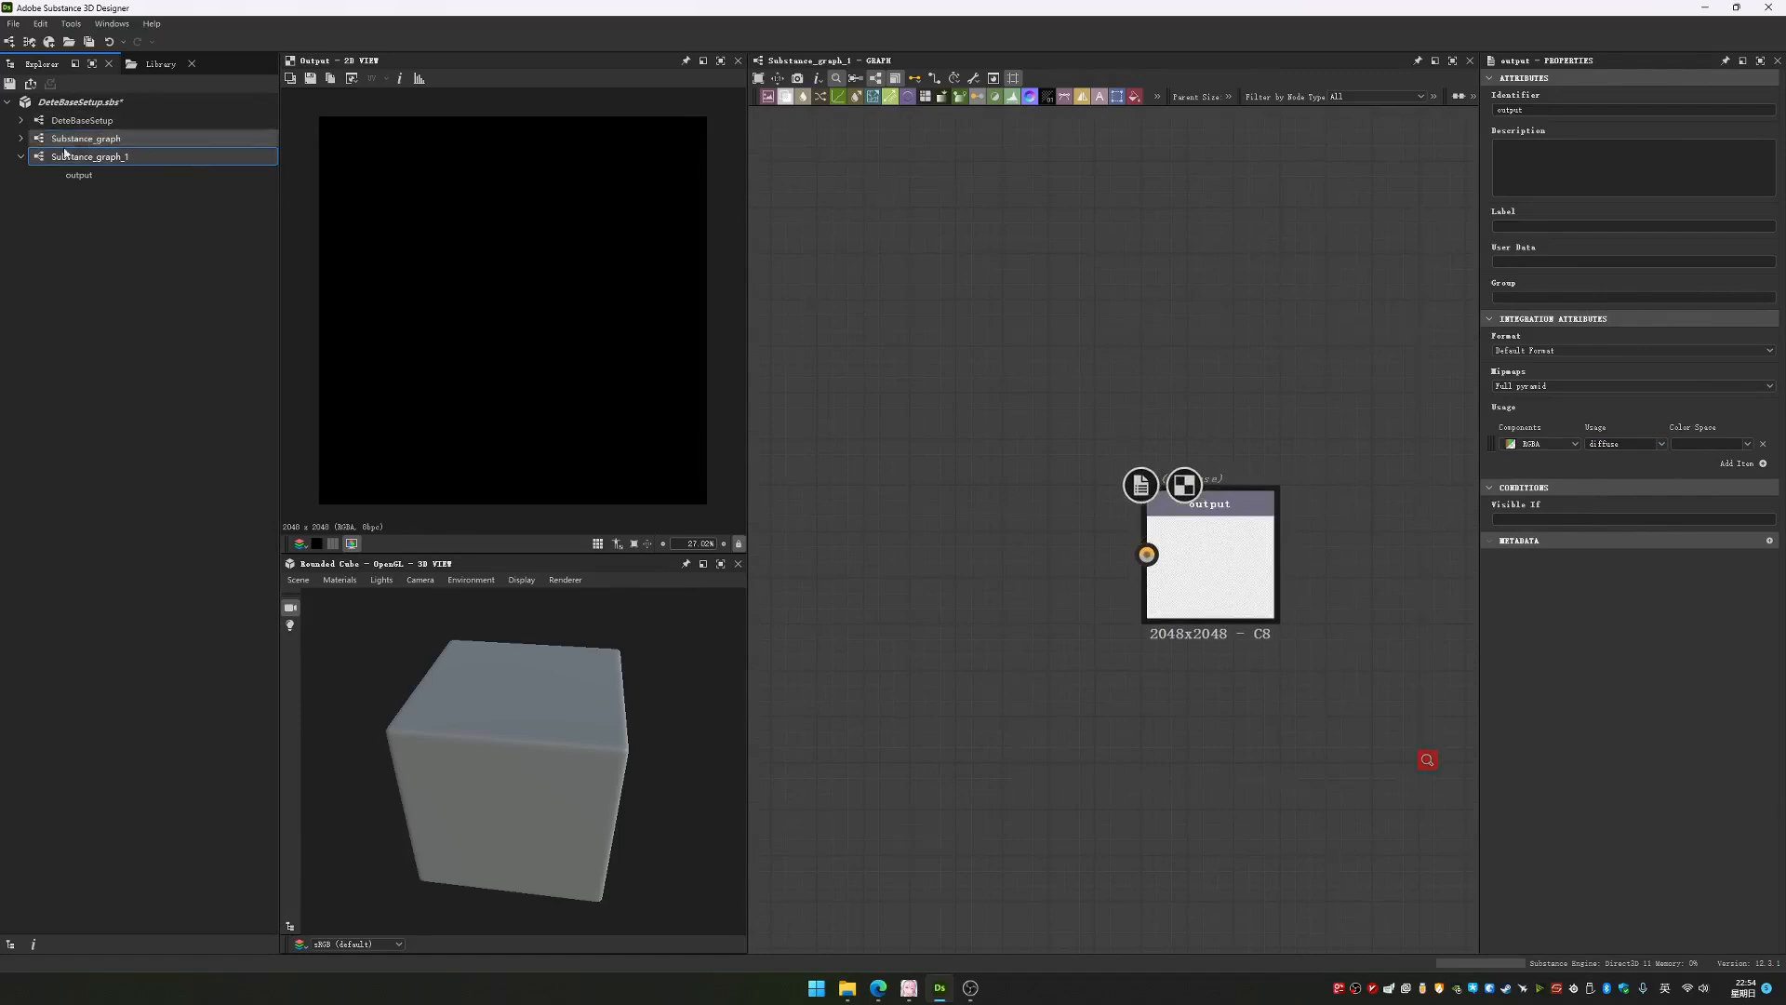
Collapse the contents of Substance_graph_1 and reopen the DeteBaseSetup graph
{"action": "left_click", "coordinate": [21, 156]}
{"action": "left_click", "coordinate": [108, 120]}
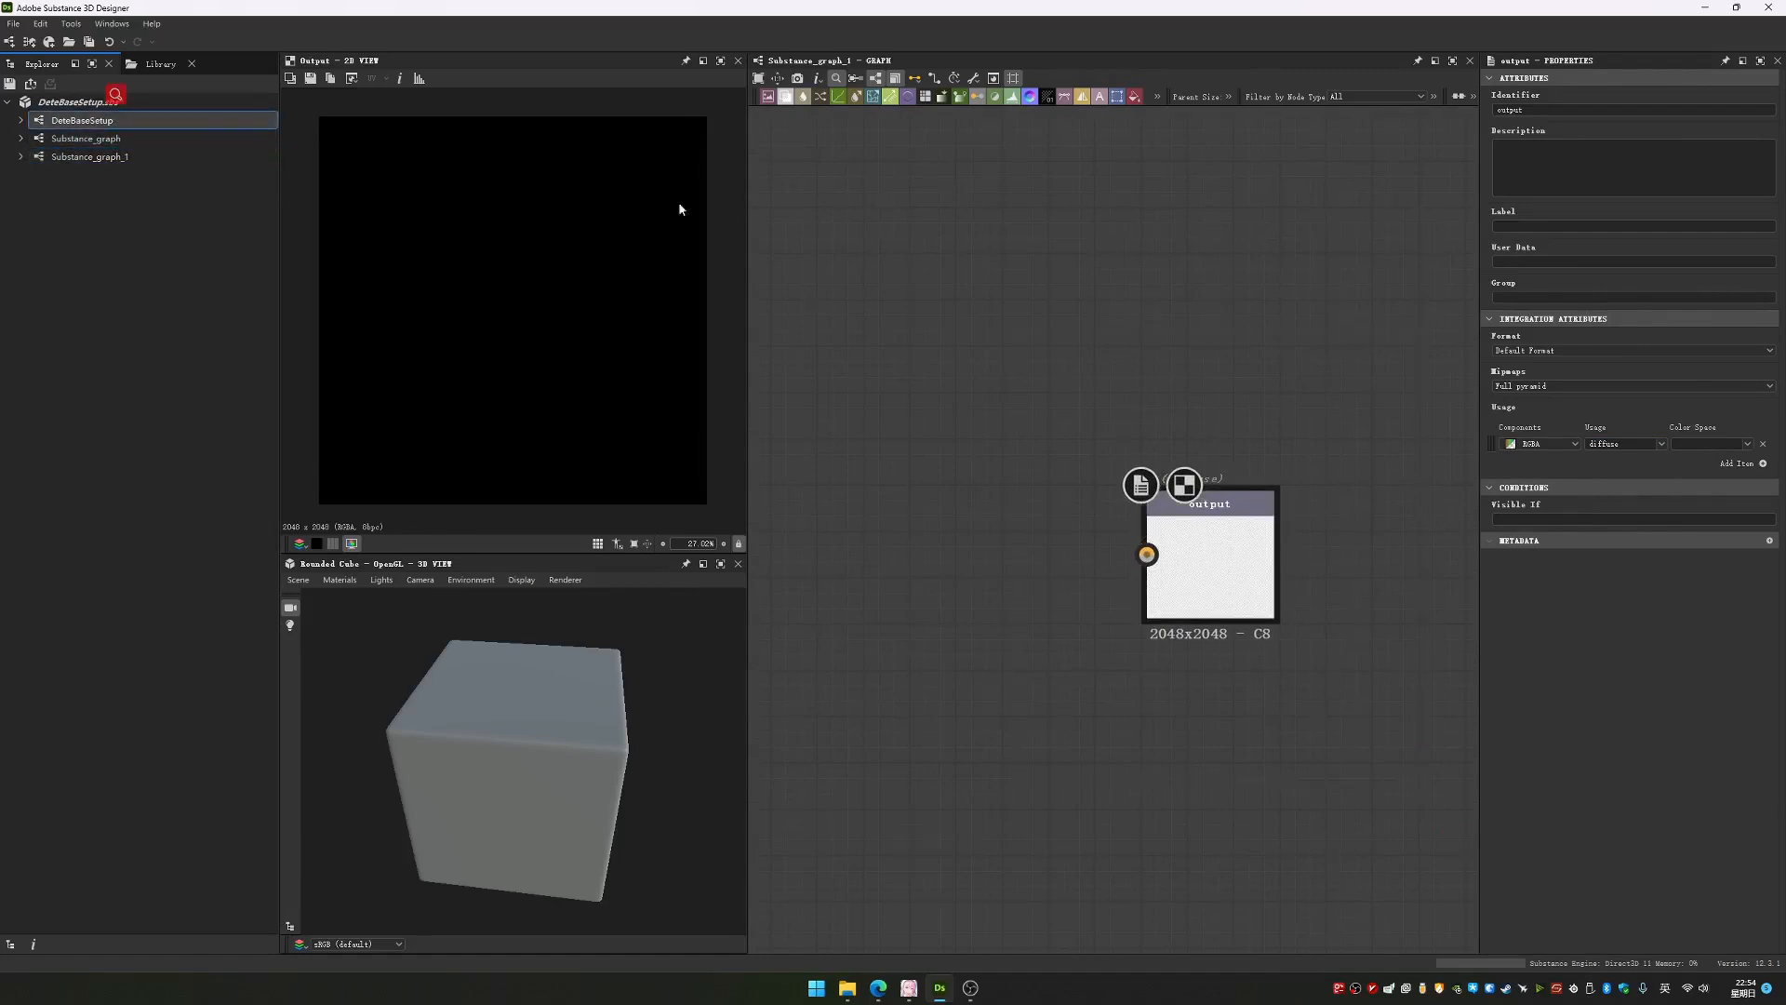
{"action": "middle_click_drag", "start_coordinate": [969, 472], "coordinate": [1051, 483]}
{"action": "scroll", "coordinate": [1059, 382], "scroll_direction": "down", "scroll_amount": 4}
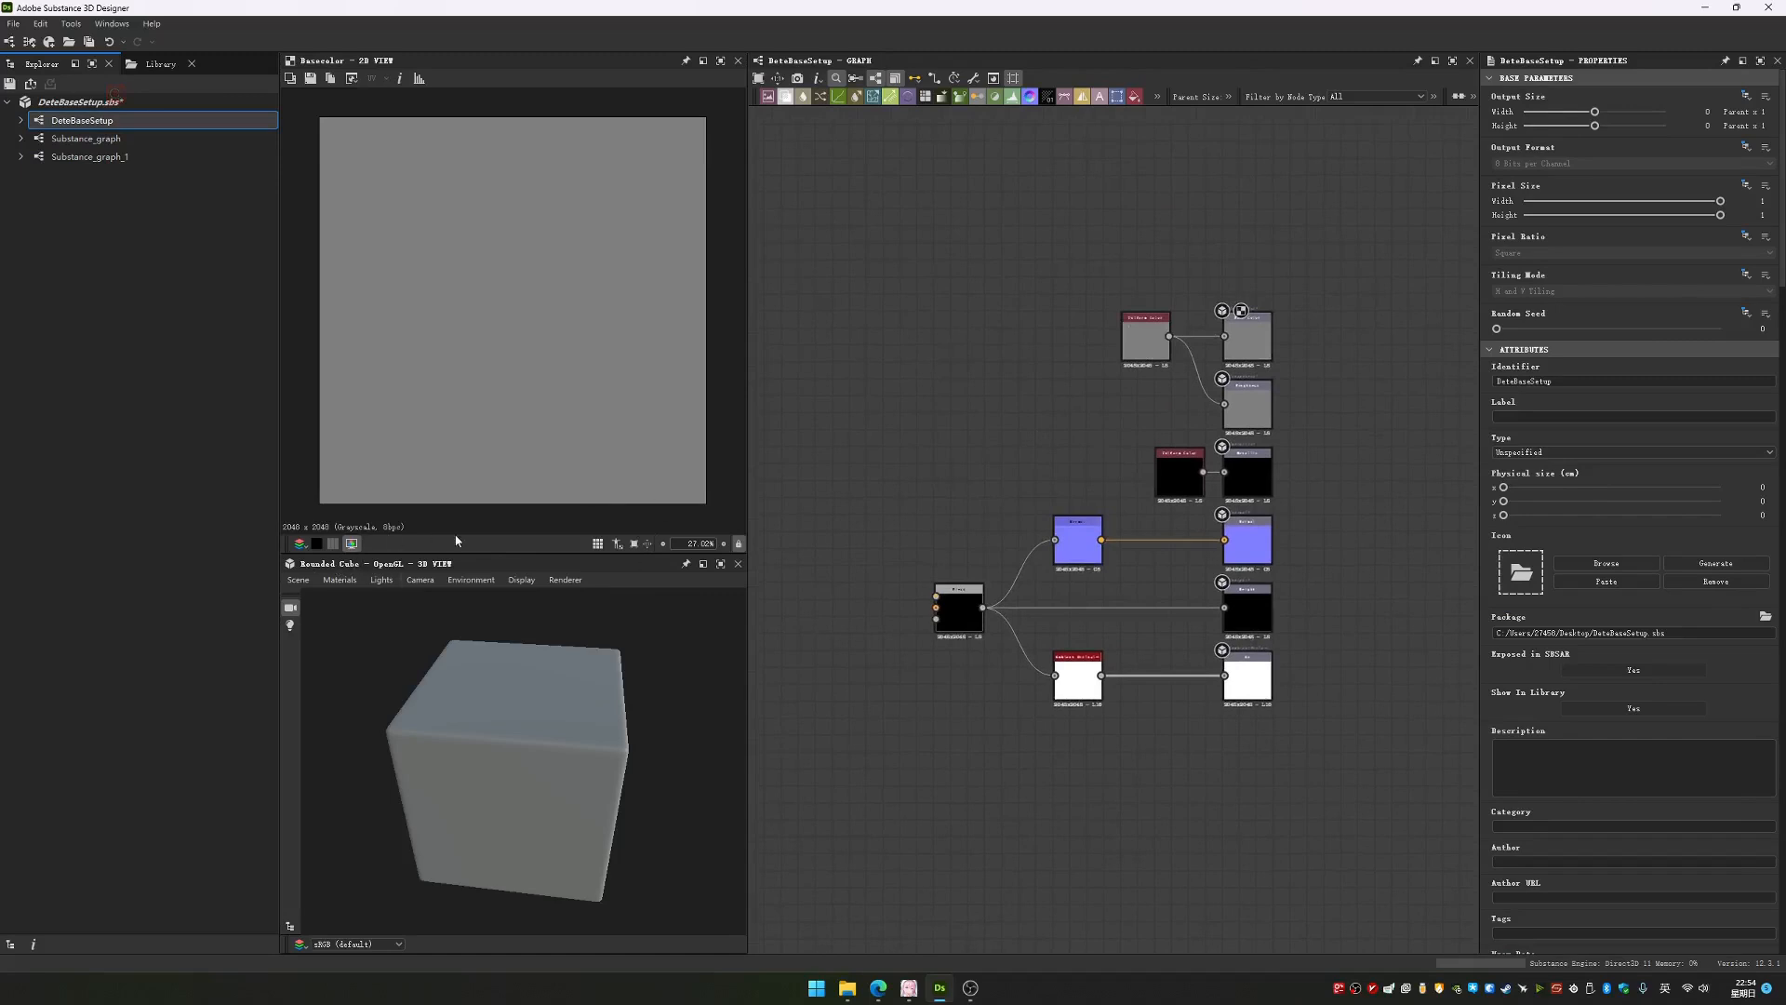
Examine the 2D preview, the rounded cube and the node graph, adjusting the split between the 2D and 3D views
{"action": "left_click_drag", "start_coordinate": [337, 564], "coordinate": [494, 772]}
{"action": "left_click_drag", "start_coordinate": [362, 67], "coordinate": [474, 491]}
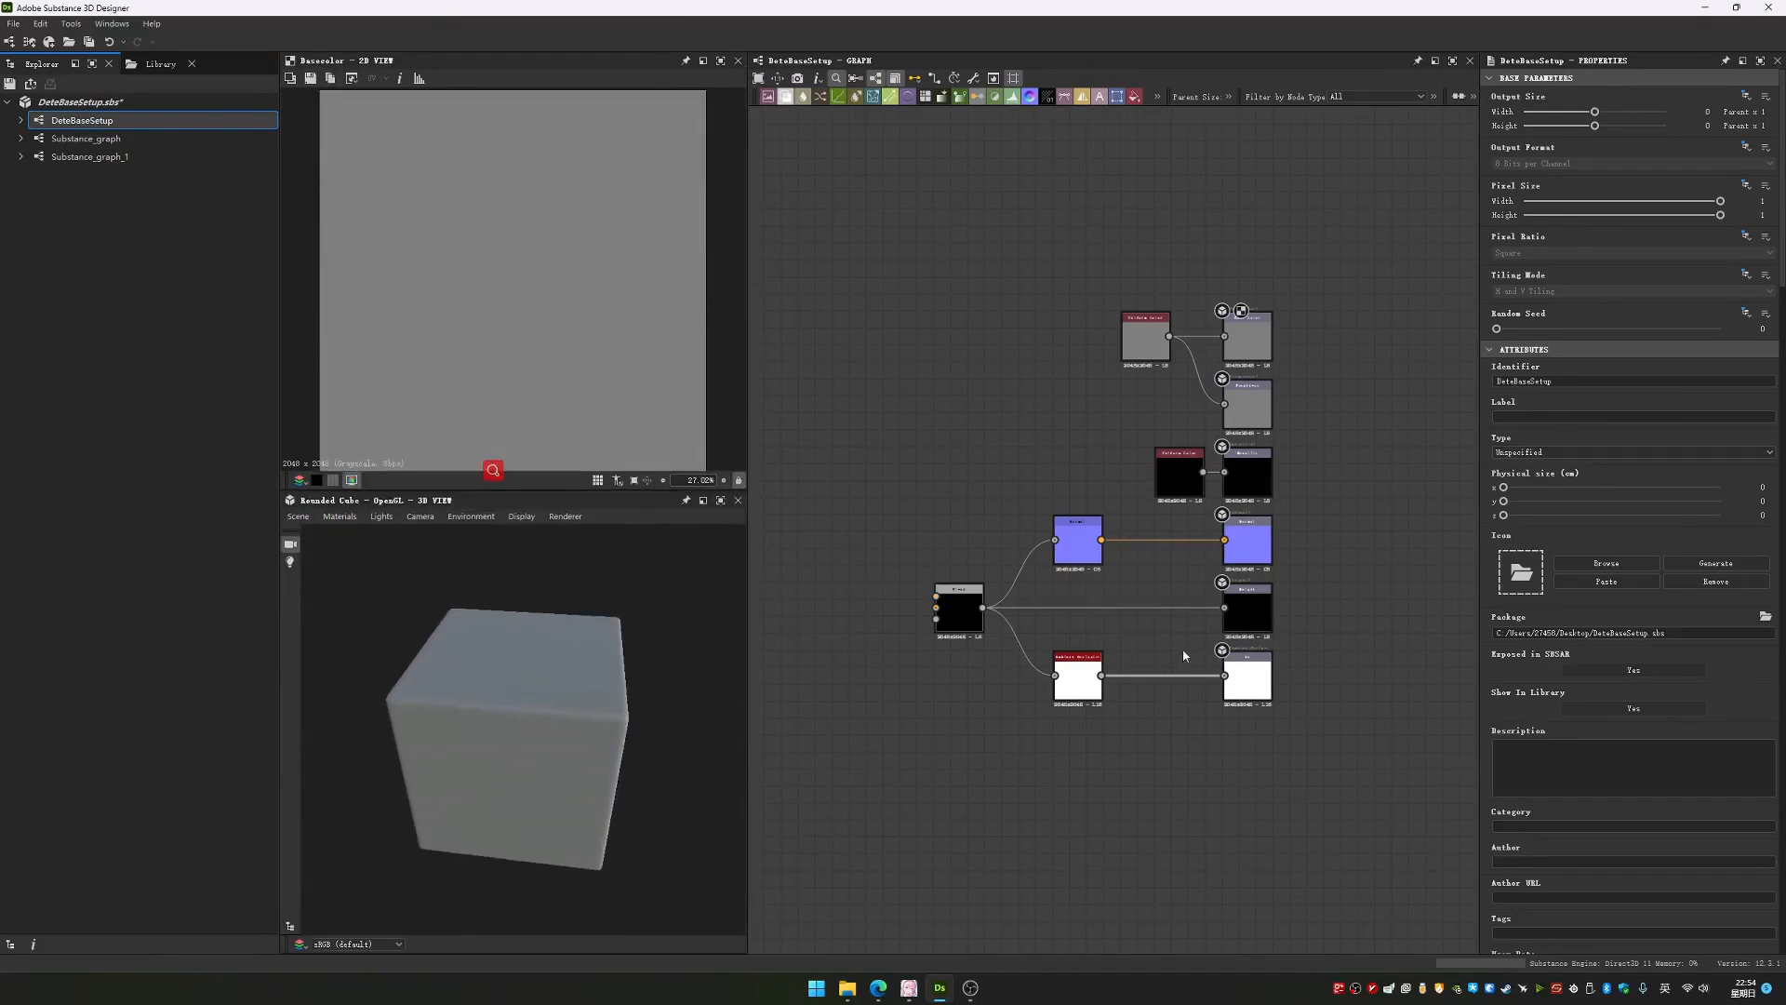
{"action": "mouse_move", "coordinate": [1017, 476]}
{"action": "middle_mouse_down"}
{"action": "mouse_move", "coordinate": [1030, 551]}
{"action": "mouse_move", "coordinate": [990, 499]}
{"action": "middle_mouse_up"}
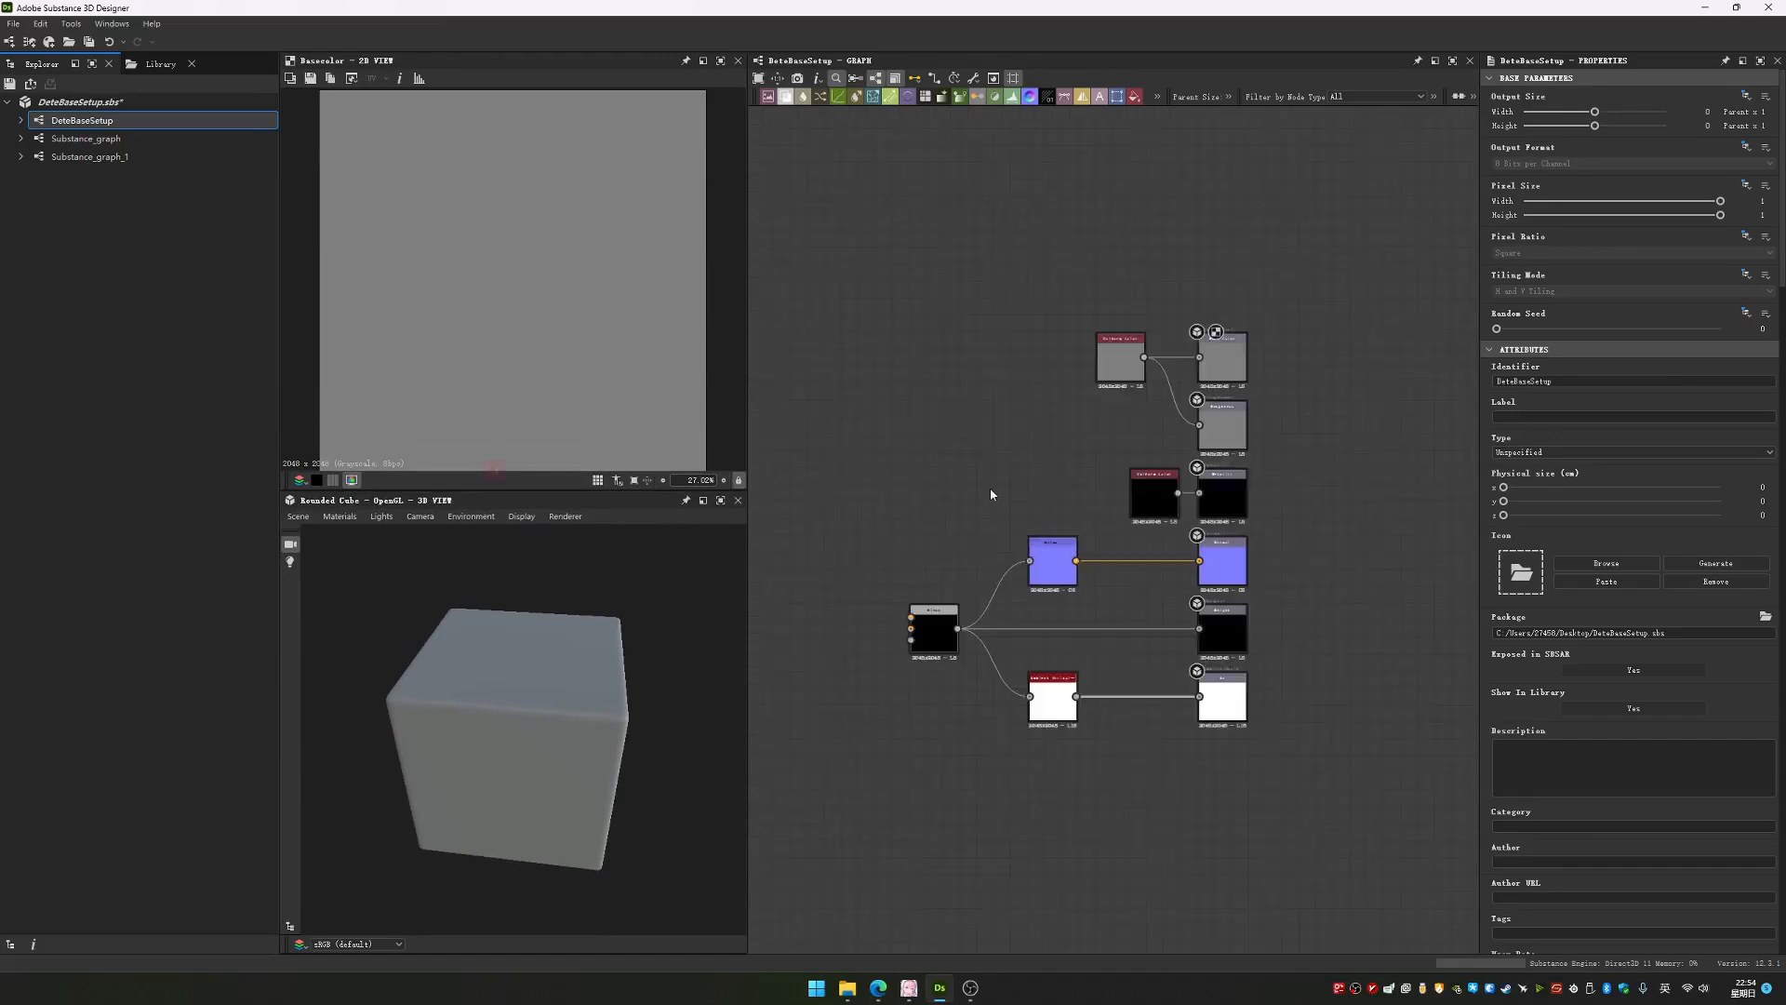
{"action": "scroll", "coordinate": [989, 487], "scroll_direction": "down", "scroll_amount": 3}
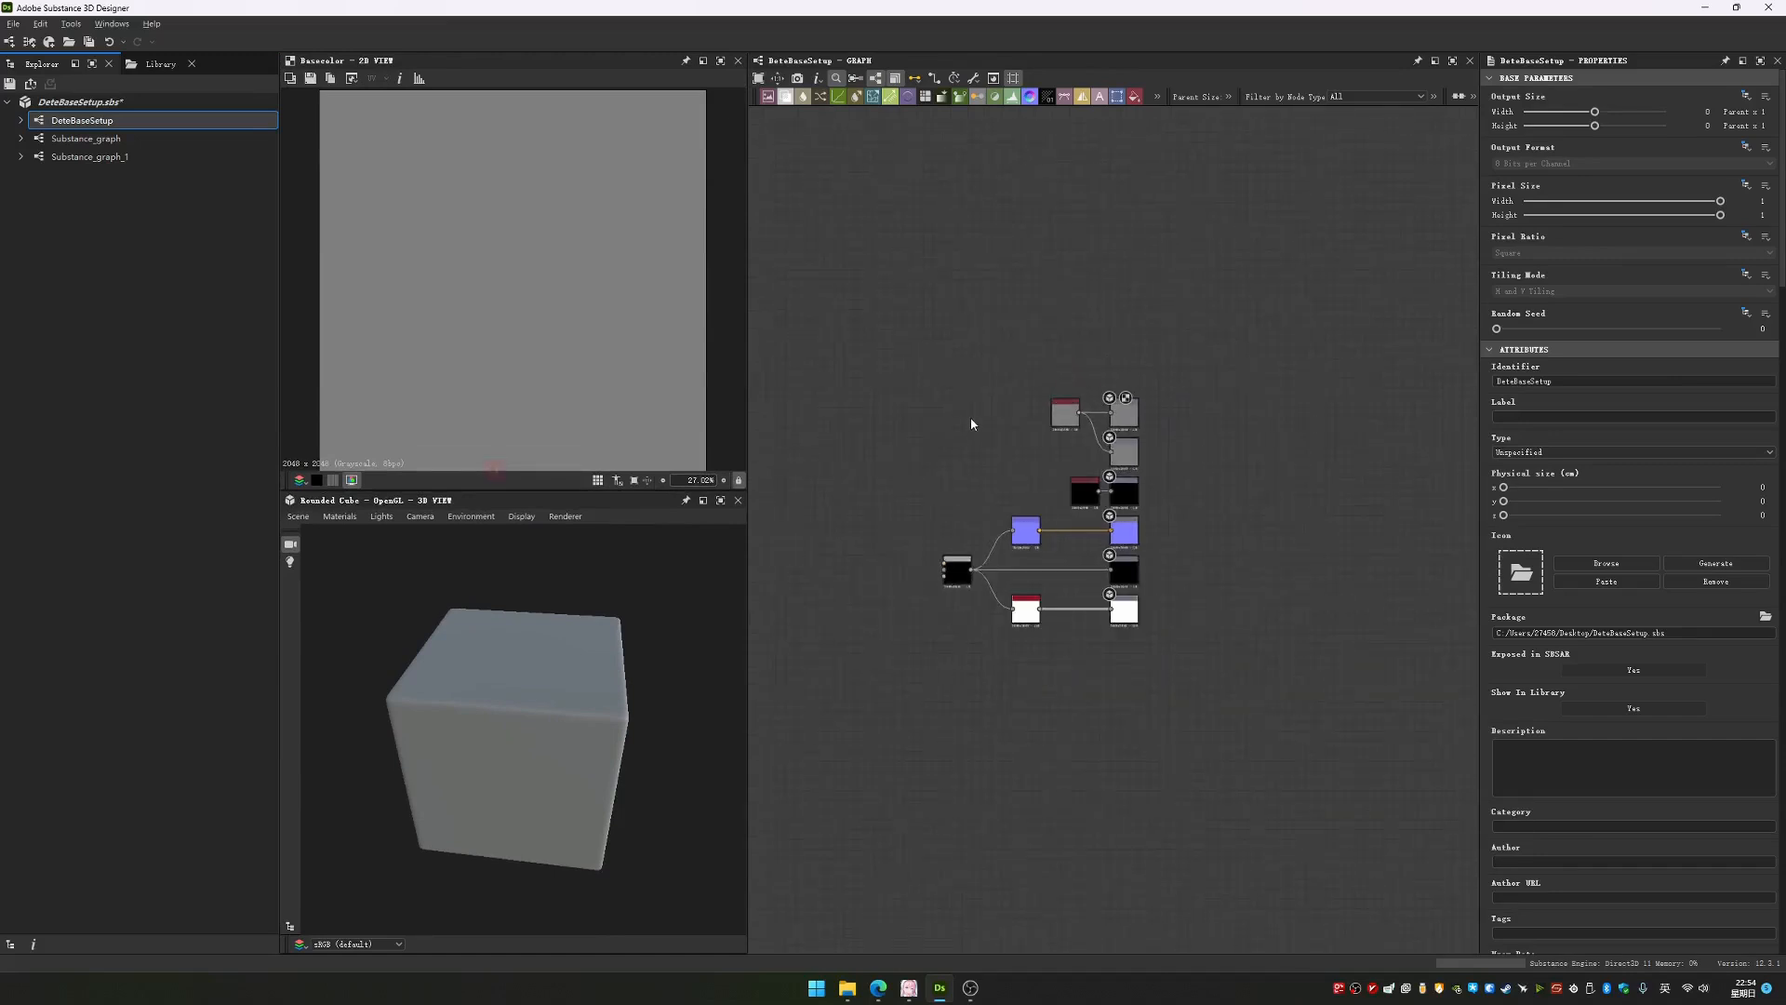
{"action": "scroll", "coordinate": [971, 424], "scroll_direction": "up", "scroll_amount": 4}
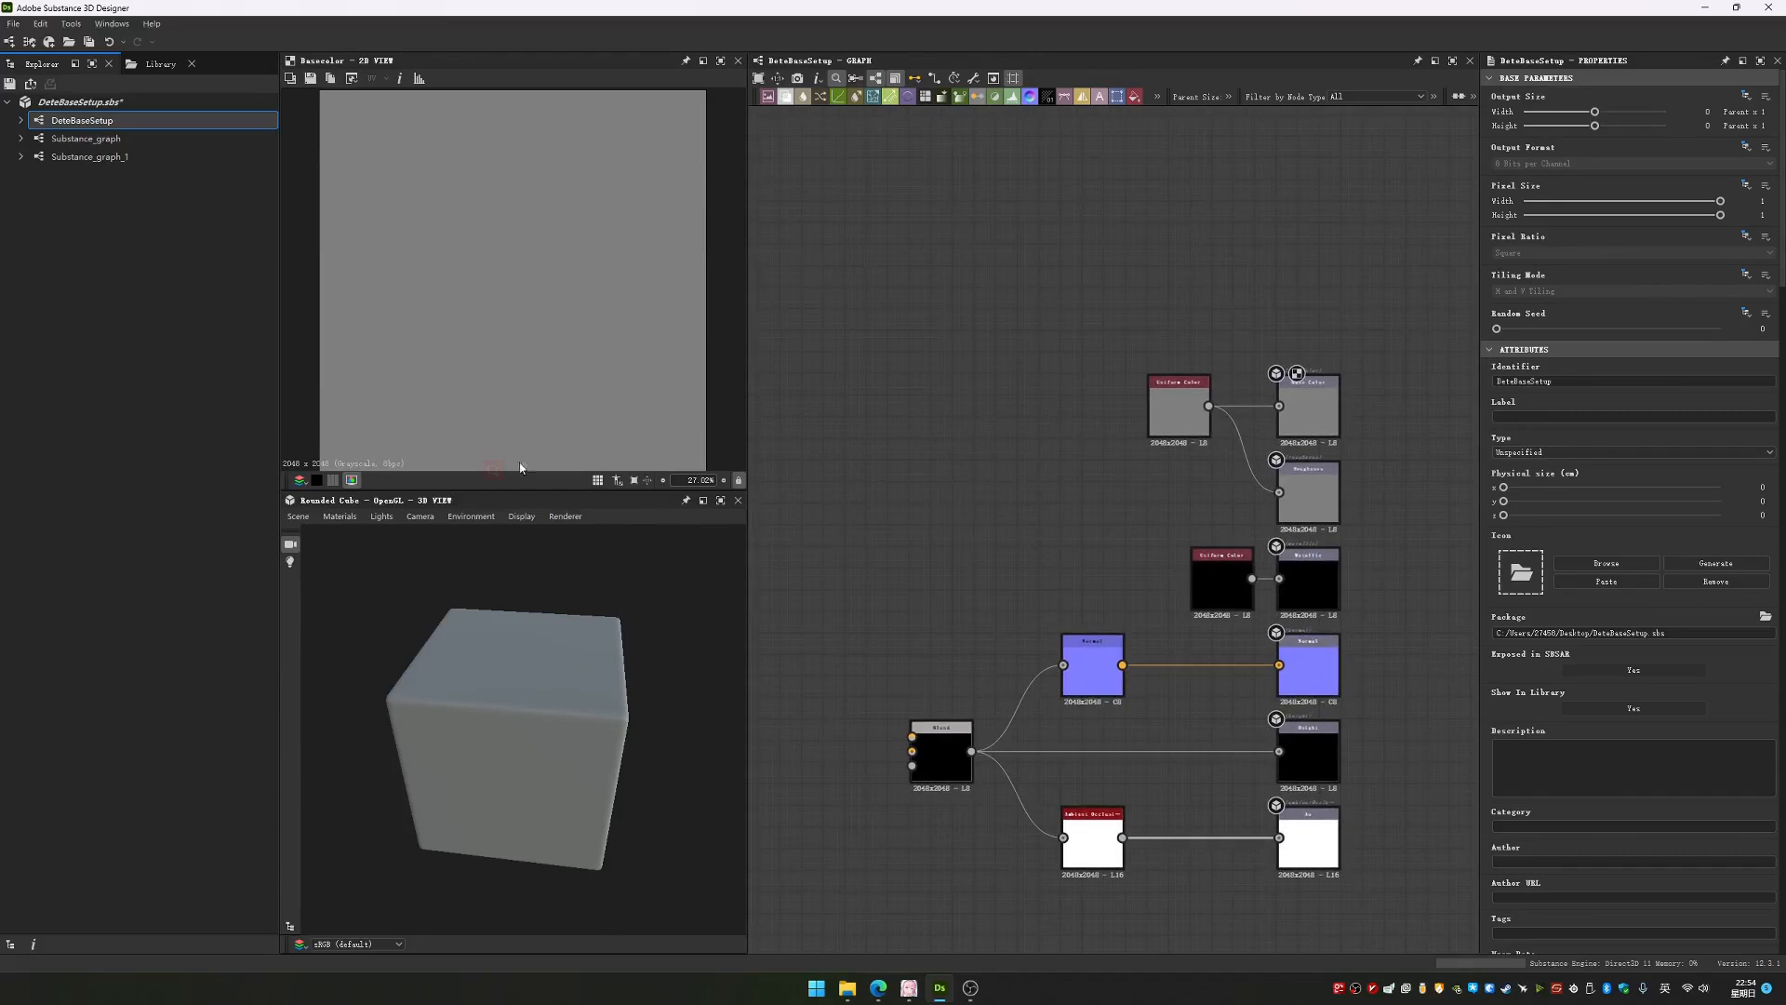
{"action": "left_click_drag", "start_coordinate": [577, 712], "coordinate": [530, 701]}
{"action": "scroll", "coordinate": [522, 339], "scroll_direction": "down", "scroll_amount": 2}
{"action": "scroll", "coordinate": [523, 341], "scroll_direction": "up", "scroll_amount": 3}
{"action": "scroll", "coordinate": [524, 342], "scroll_direction": "down", "scroll_amount": 3}
{"action": "scroll", "coordinate": [523, 341], "scroll_direction": "up", "scroll_amount": 3}
{"action": "scroll", "coordinate": [524, 342], "scroll_direction": "down", "scroll_amount": 3}
{"action": "scroll", "coordinate": [523, 341], "scroll_direction": "up", "scroll_amount": 4}
{"action": "scroll", "coordinate": [523, 341], "scroll_direction": "down", "scroll_amount": 6}
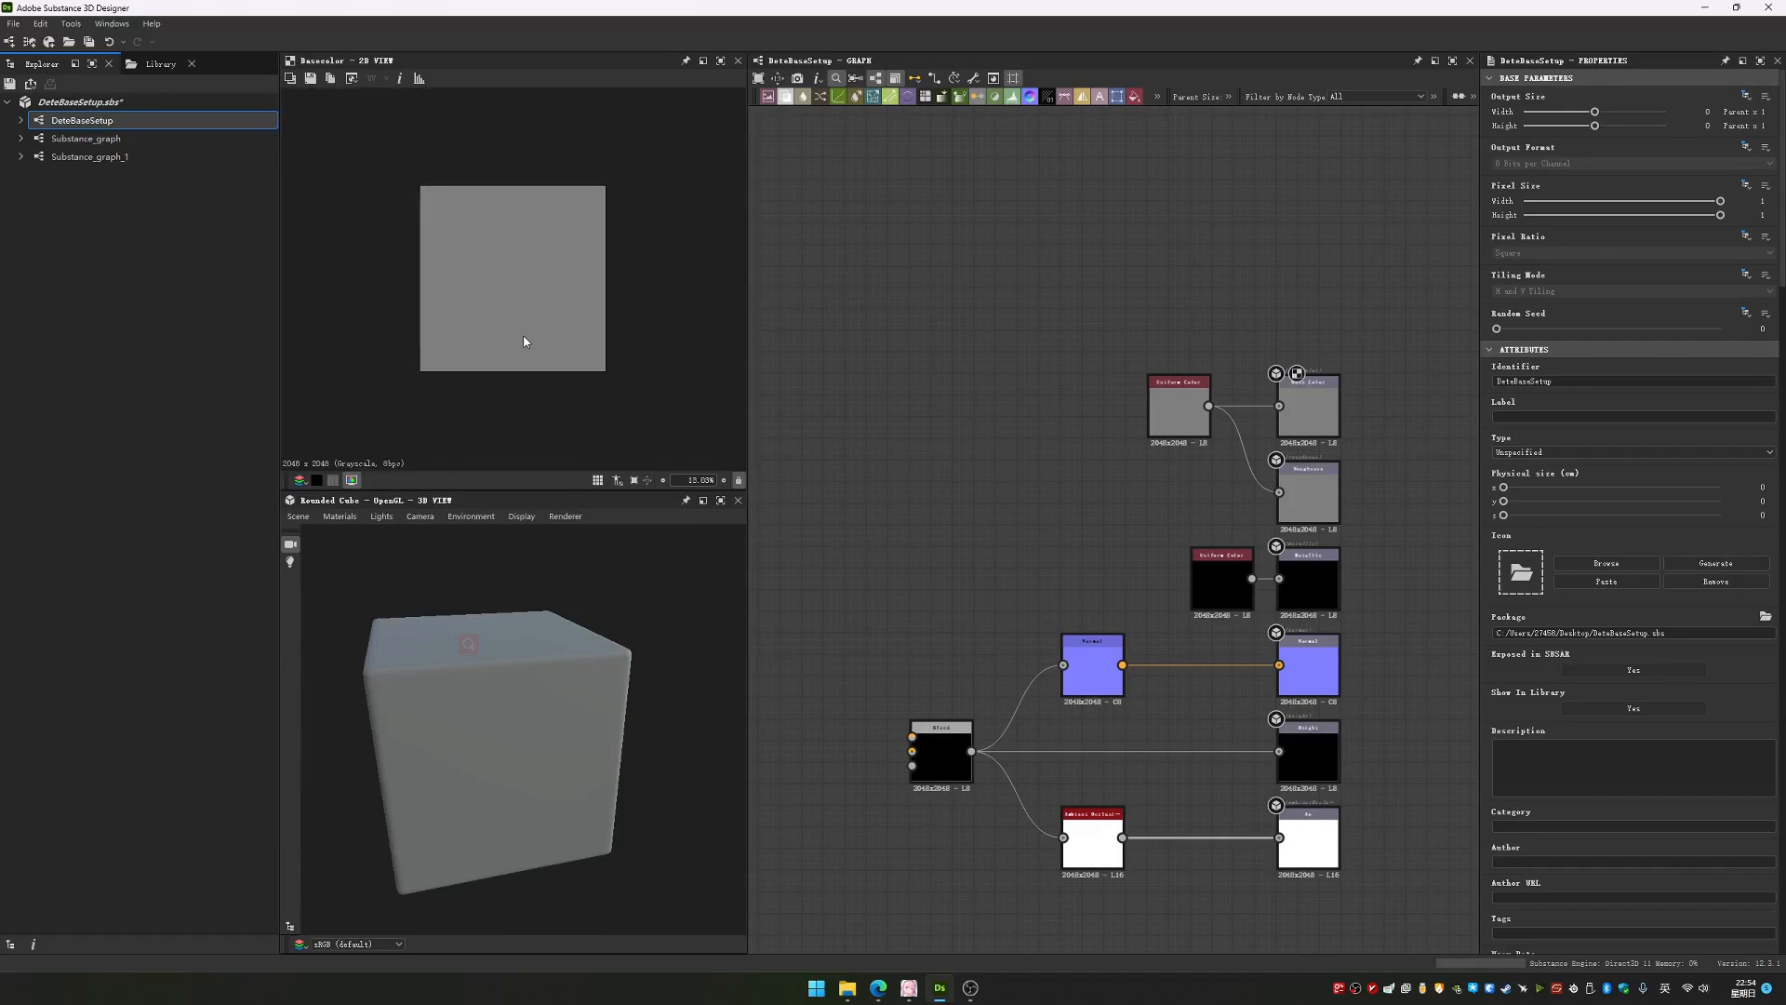
{"action": "scroll", "coordinate": [575, 298], "scroll_direction": "up", "scroll_amount": 2}
{"action": "left_click_drag", "start_coordinate": [562, 491], "coordinate": [562, 518]}
{"action": "scroll", "coordinate": [556, 346], "scroll_direction": "up", "scroll_amount": 1}
Move the grey Uniform Color node into line directly above the black Uniform Color node
{"action": "middle_click_drag", "start_coordinate": [961, 508], "coordinate": [1025, 386]}
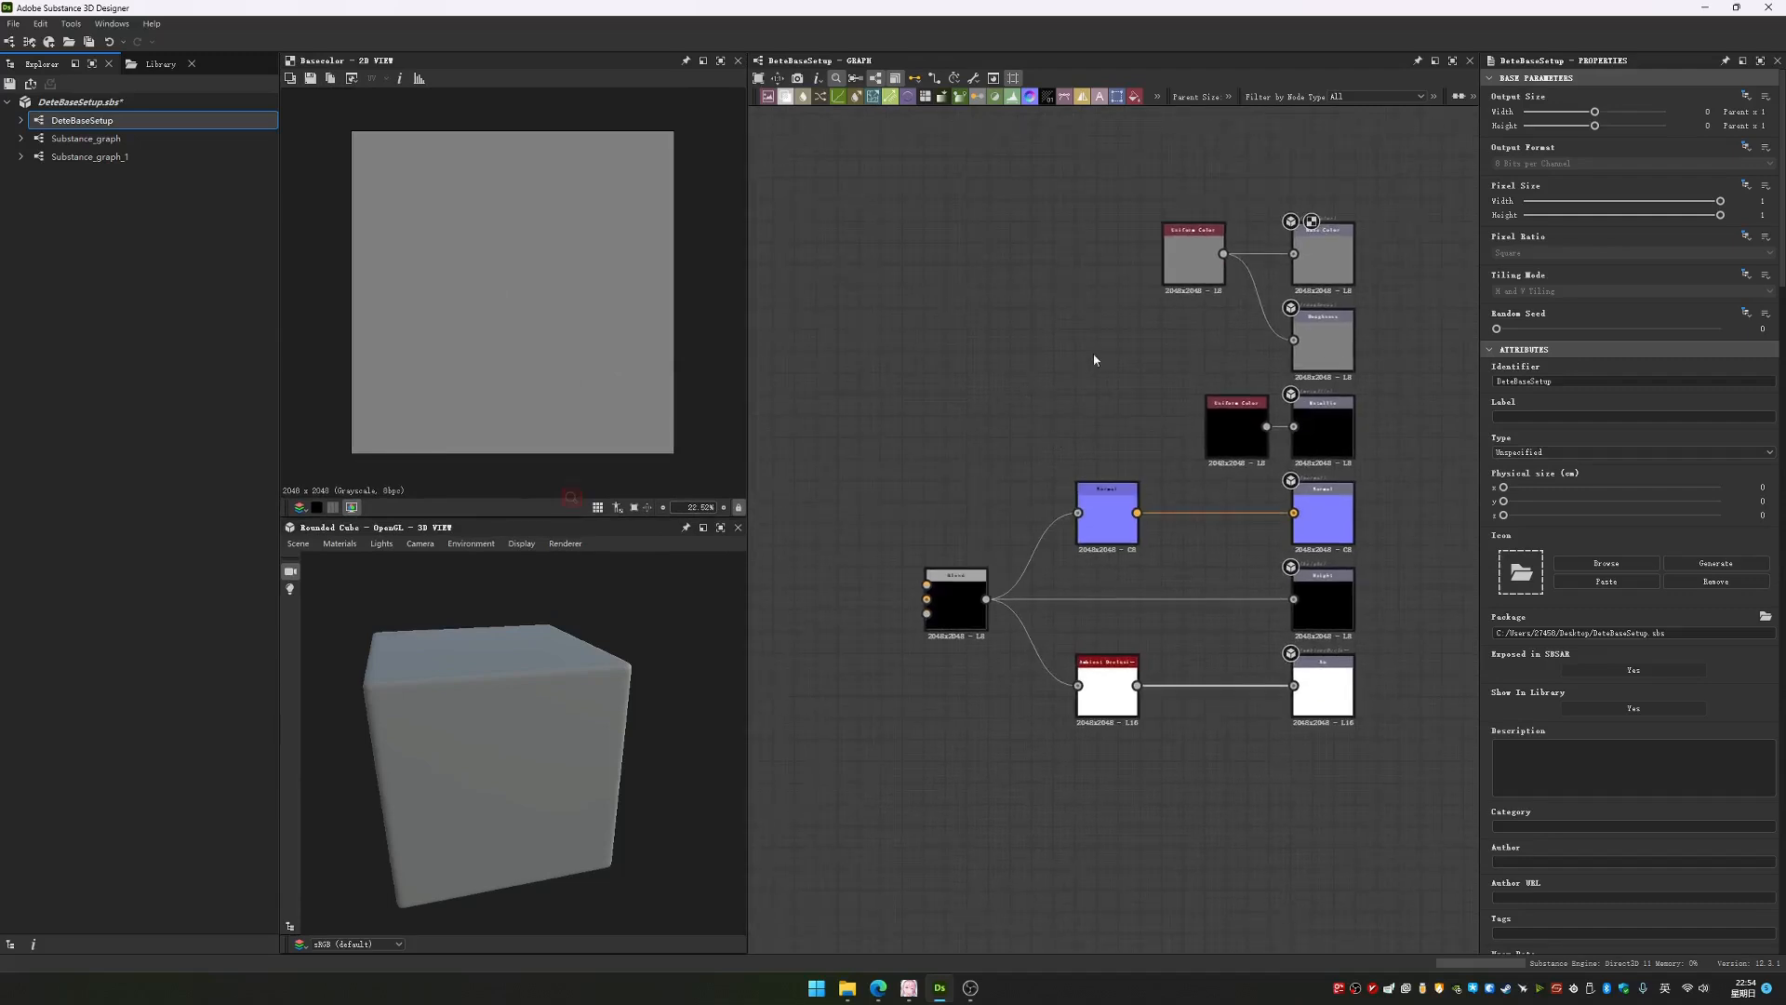
{"action": "left_click_drag", "start_coordinate": [1053, 543], "coordinate": [1233, 865]}
{"action": "left_click", "coordinate": [929, 387]}
{"action": "middle_click_drag", "start_coordinate": [916, 394], "coordinate": [1068, 419]}
{"action": "middle_click_drag", "start_coordinate": [1020, 472], "coordinate": [916, 479]}
{"action": "left_click_drag", "start_coordinate": [1314, 270], "coordinate": [1365, 324]}
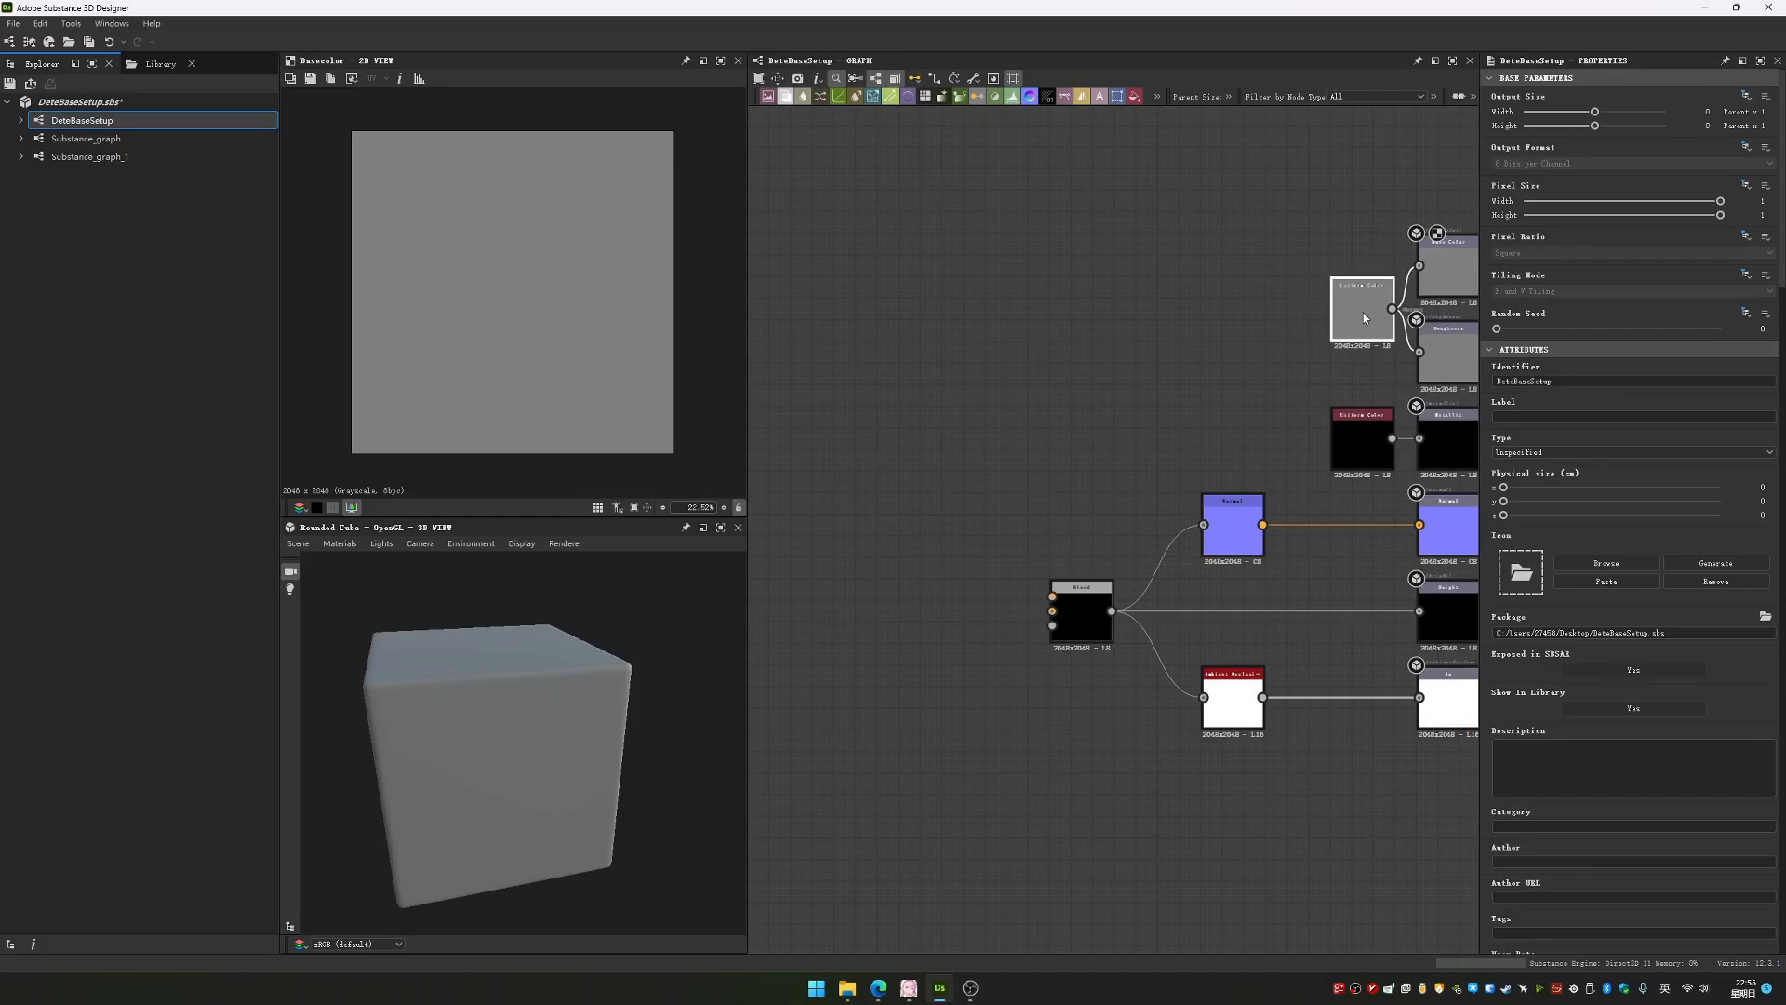
Add a Transformation 2D node and place it on the empty canvas beside the Blend node, on its input side
{"action": "middle_click_drag", "start_coordinate": [835, 375], "coordinate": [1075, 379]}
{"action": "key", "text": "space"}
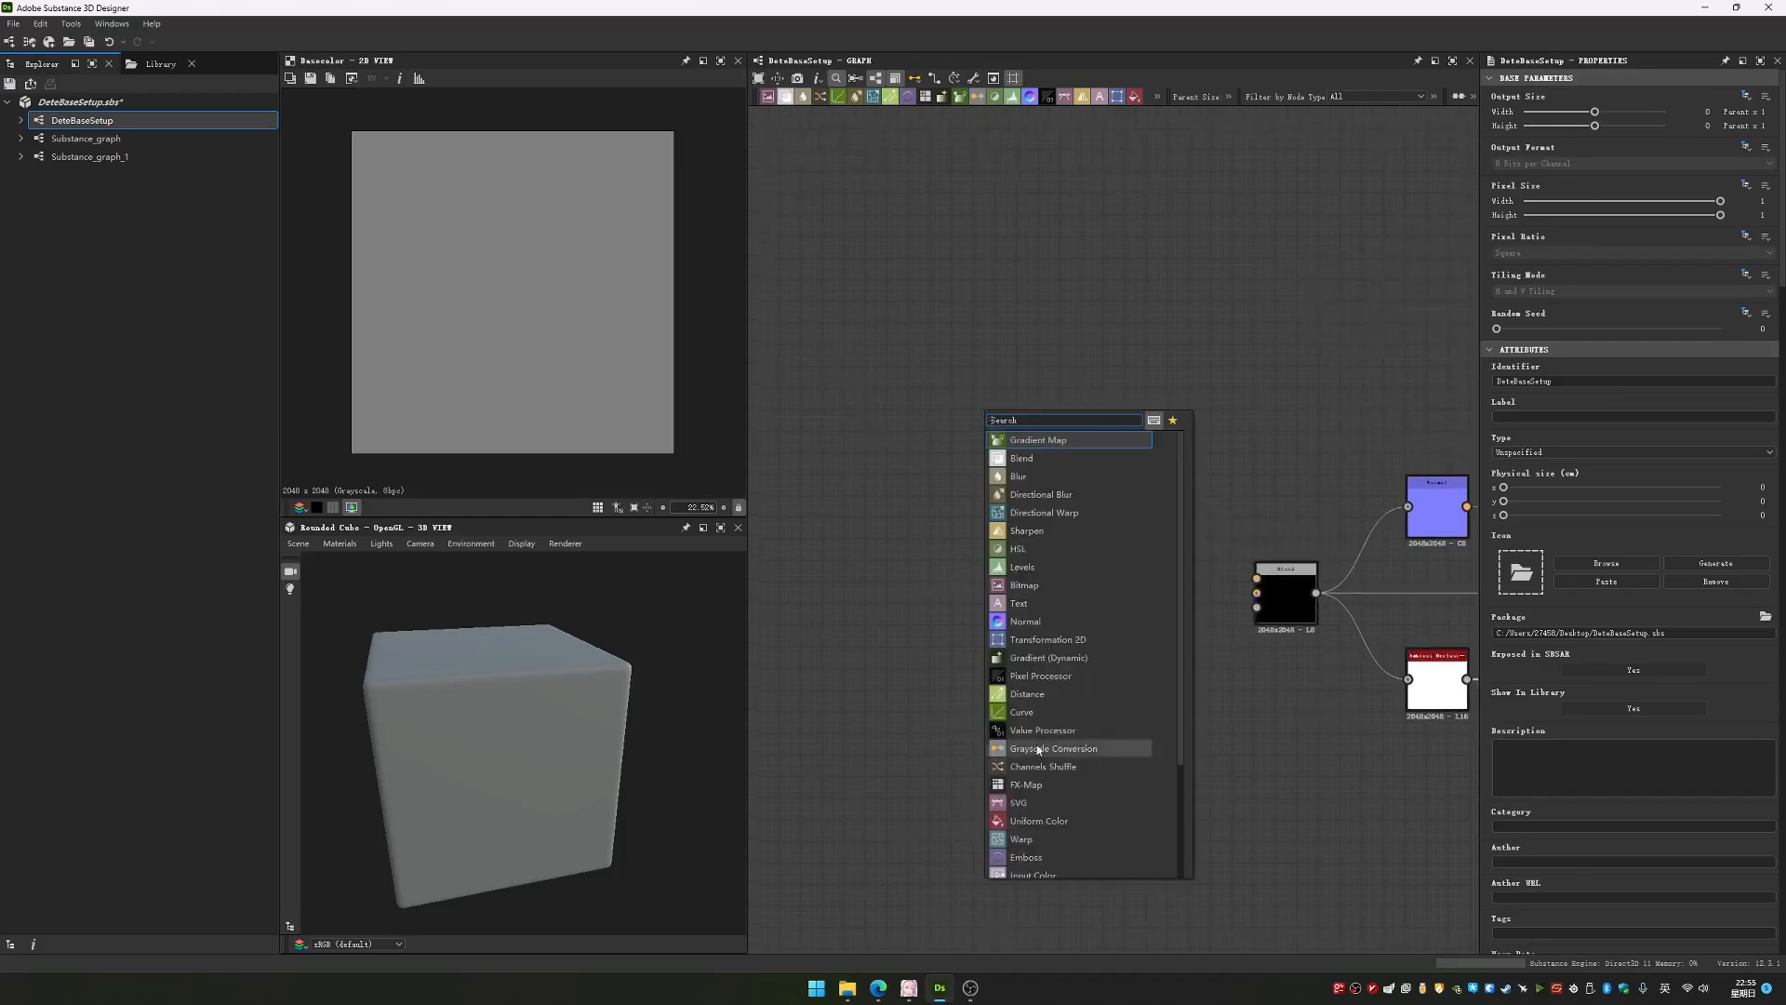
{"action": "type", "text": "tr"}
{"action": "key", "text": "Return"}
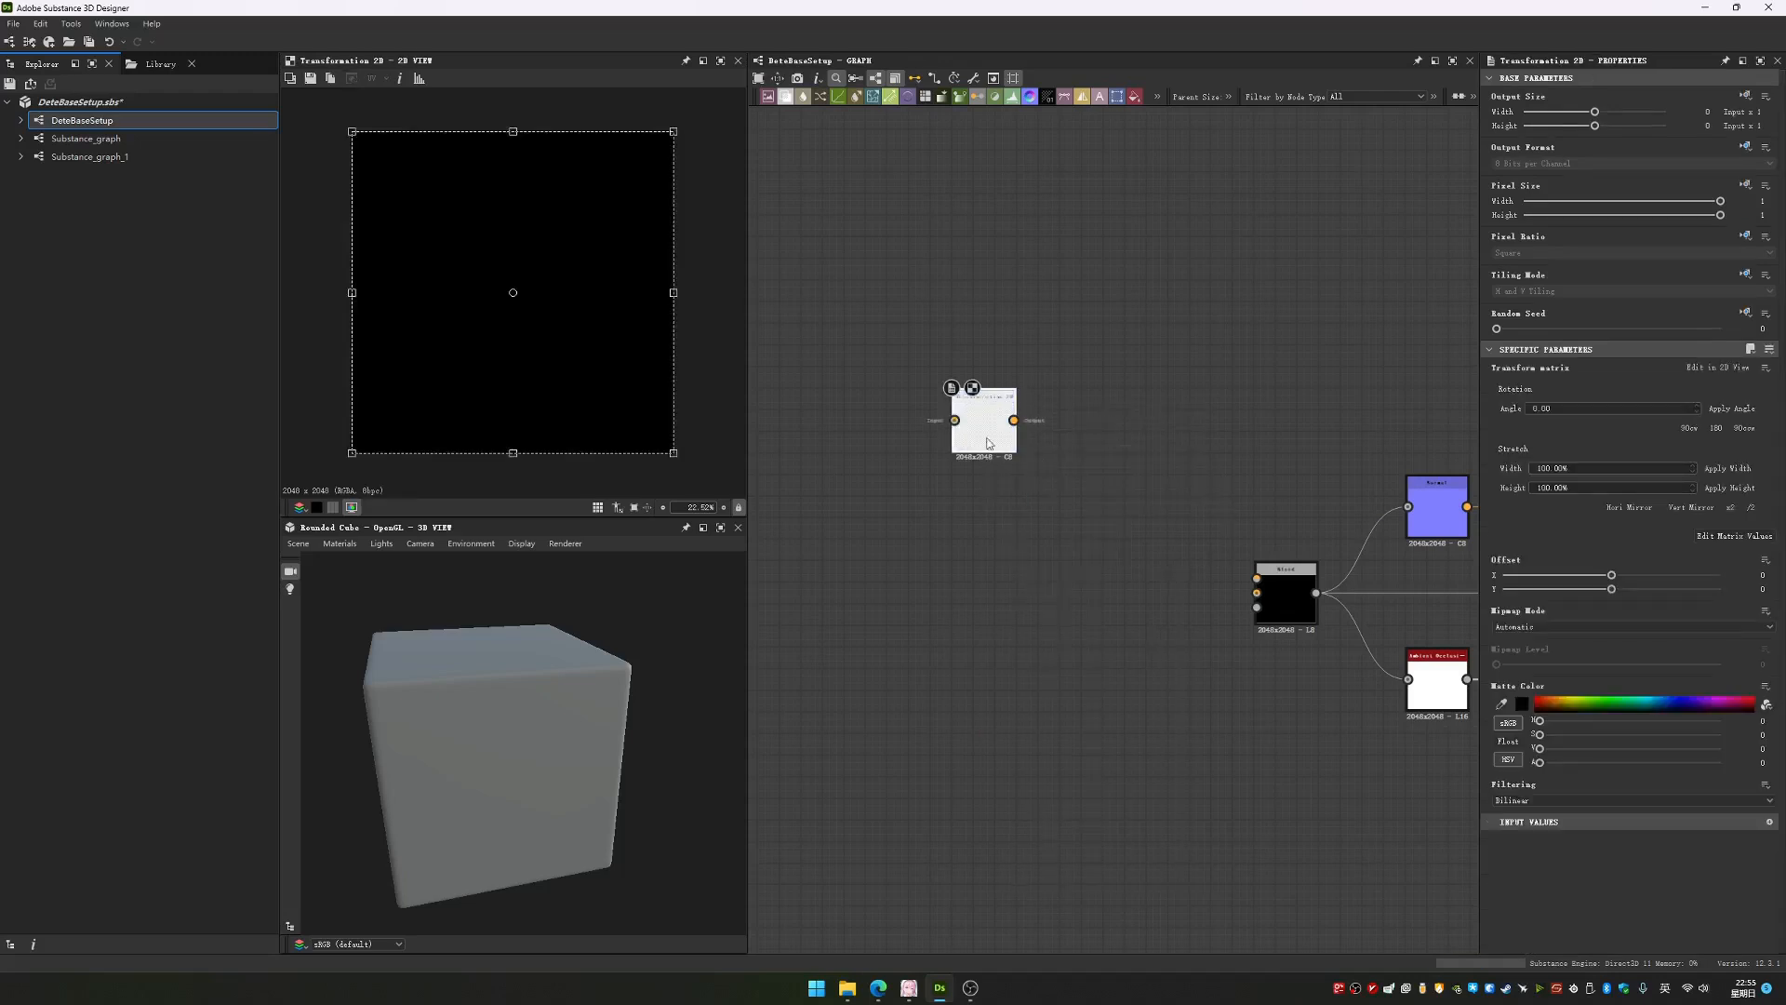
{"action": "left_click_drag", "start_coordinate": [983, 423], "coordinate": [983, 553]}
Add a second Blend node on the canvas, directly beside the output of the Transformation 2D node
{"action": "key", "text": "space"}
{"action": "type", "text": "v"}
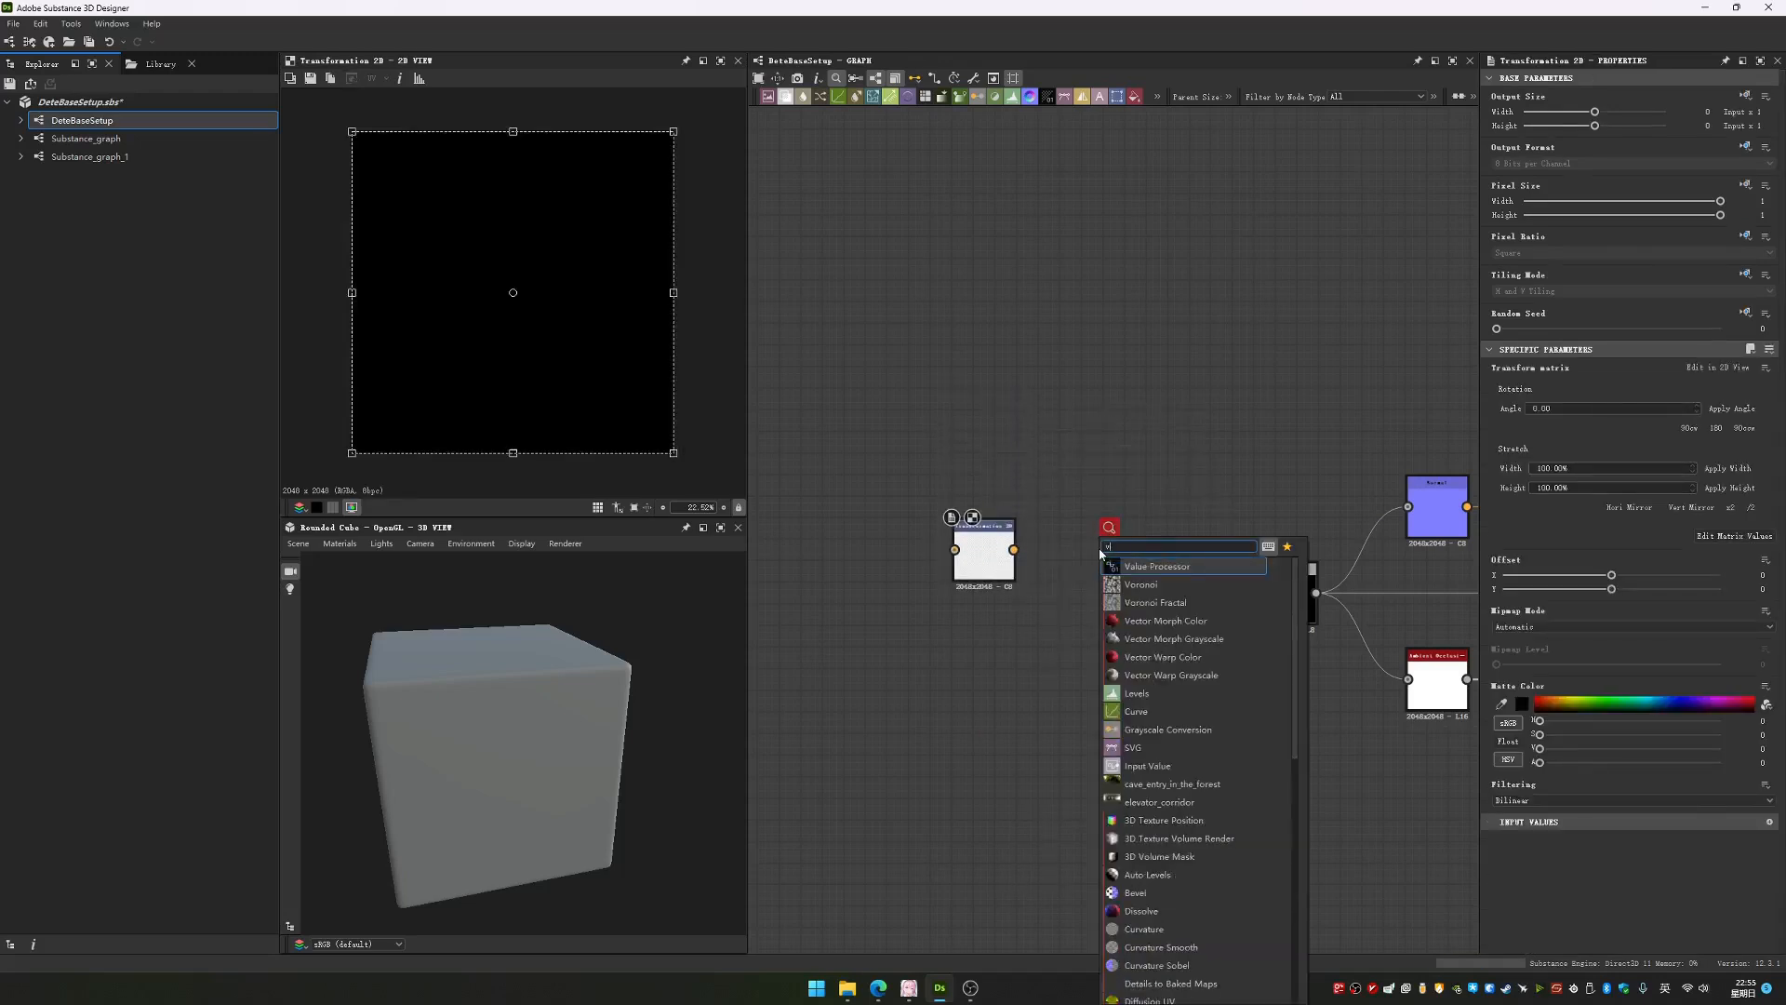
{"action": "left_click", "coordinate": [1118, 478]}
{"action": "key", "text": "space"}
{"action": "type", "text": "b"}
{"action": "key", "text": "Return"}
{"action": "left_click_drag", "start_coordinate": [1120, 503], "coordinate": [1098, 567]}
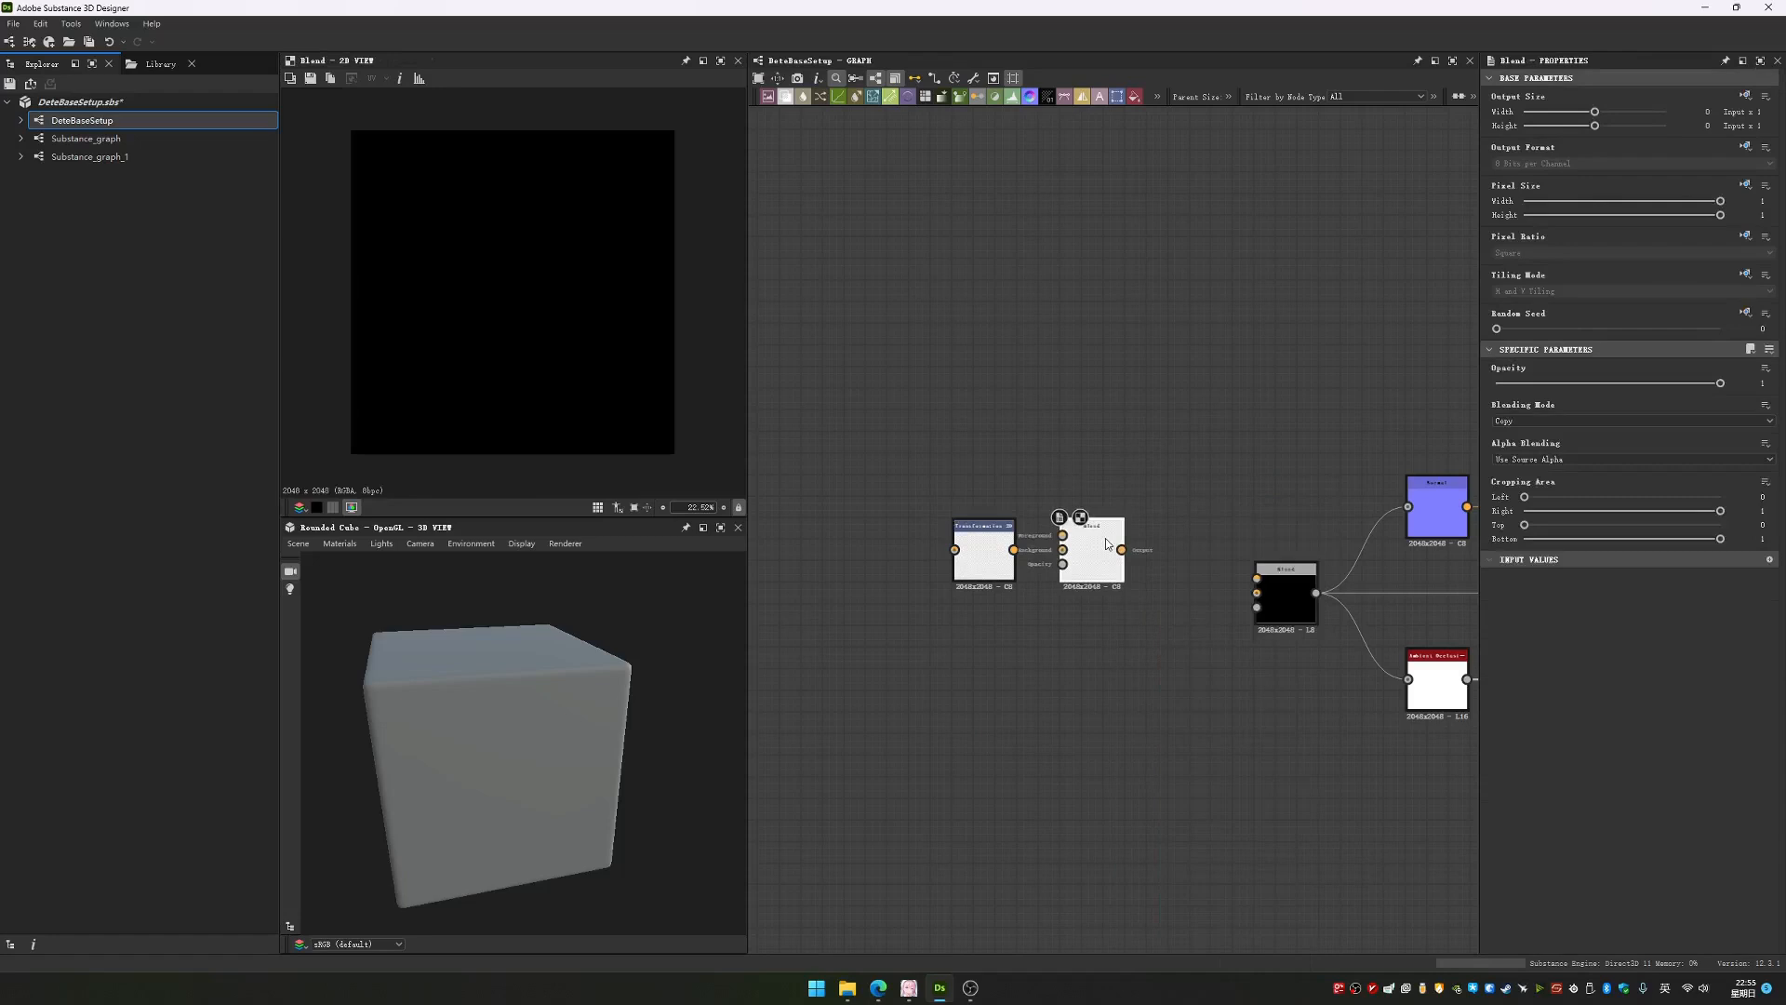
Select the Transformation 2D node and set the graph's parent size to 1024
{"action": "middle_click_drag", "start_coordinate": [1291, 340], "coordinate": [1134, 340]}
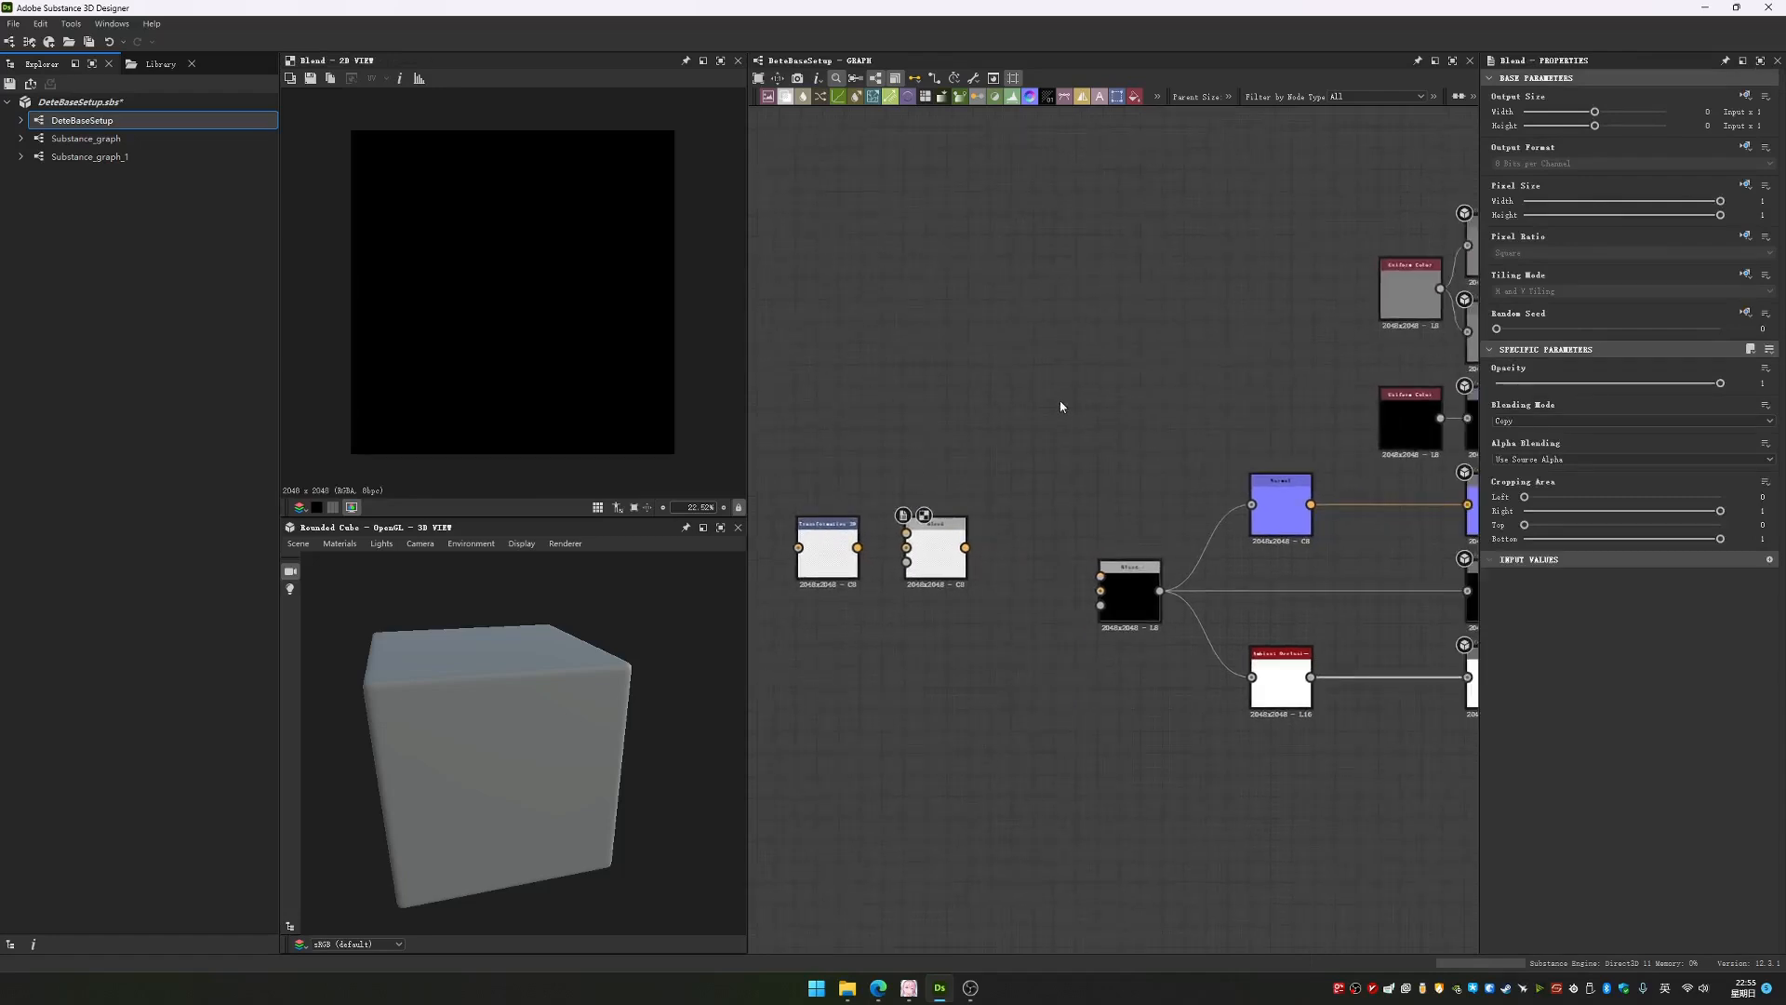
{"action": "middle_click_drag", "start_coordinate": [979, 445], "coordinate": [1200, 430]}
{"action": "scroll", "coordinate": [1200, 428], "scroll_direction": "up", "scroll_amount": 3}
{"action": "left_click", "coordinate": [939, 619]}
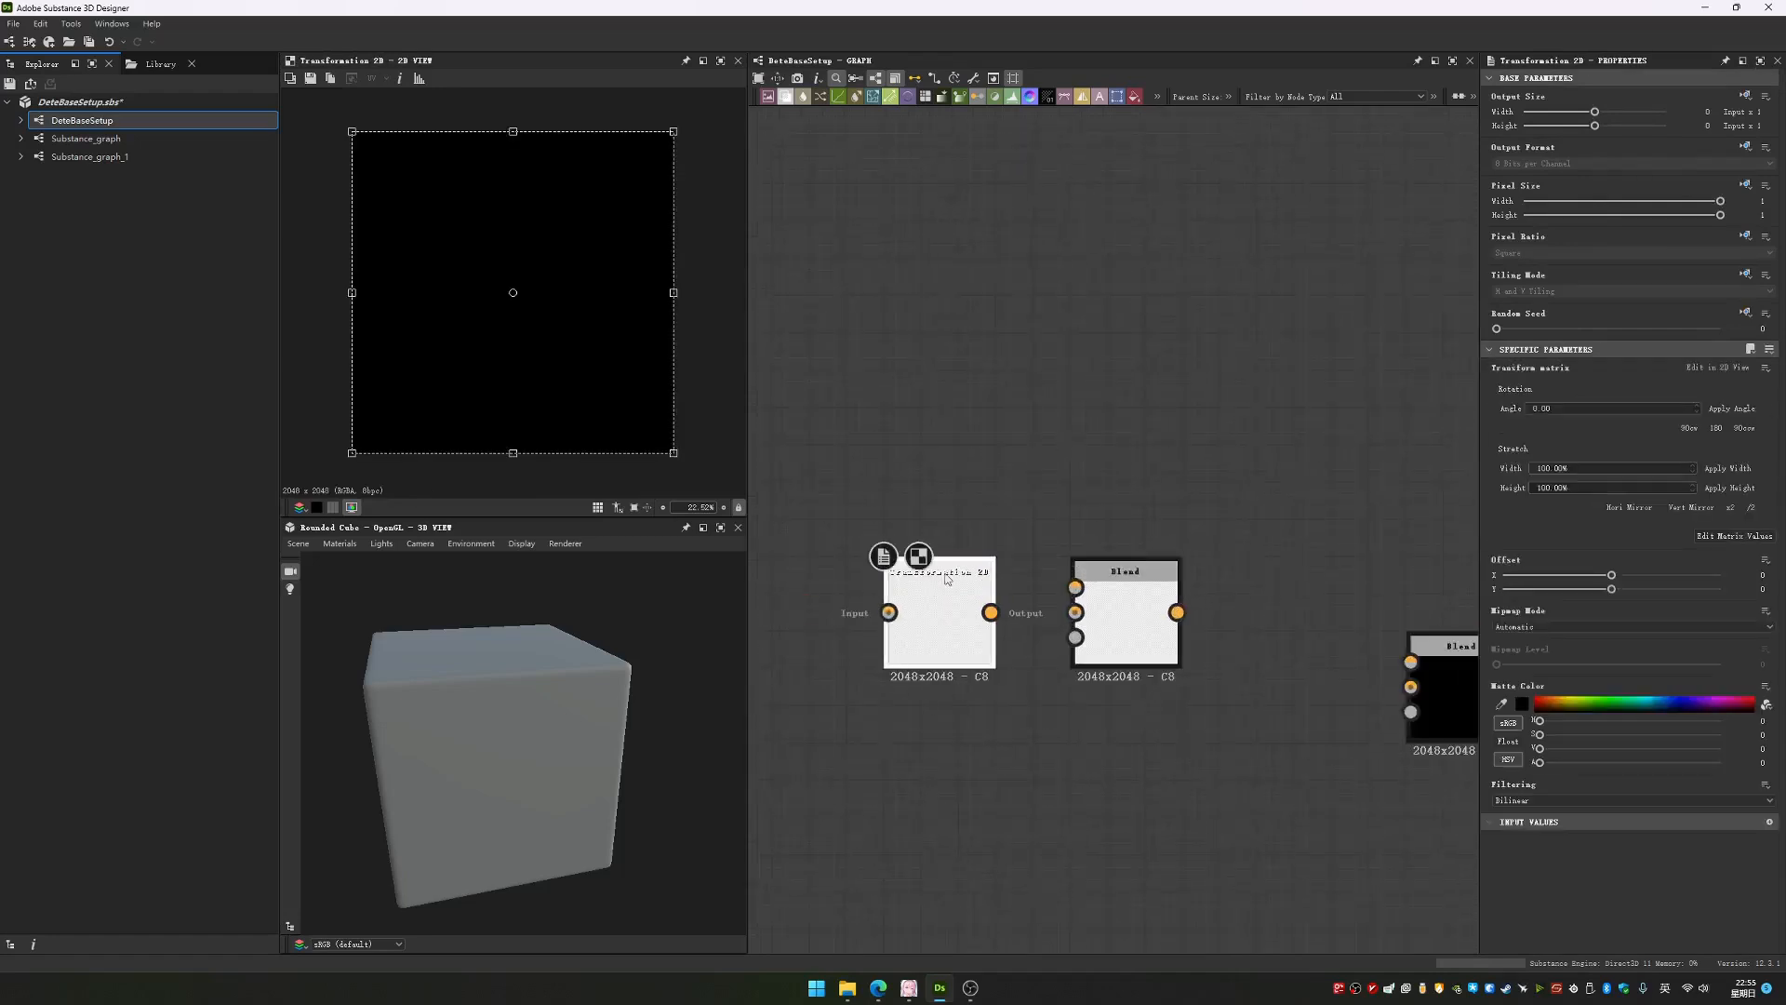
{"action": "left_click_drag", "start_coordinate": [1157, 99], "coordinate": [966, 96]}
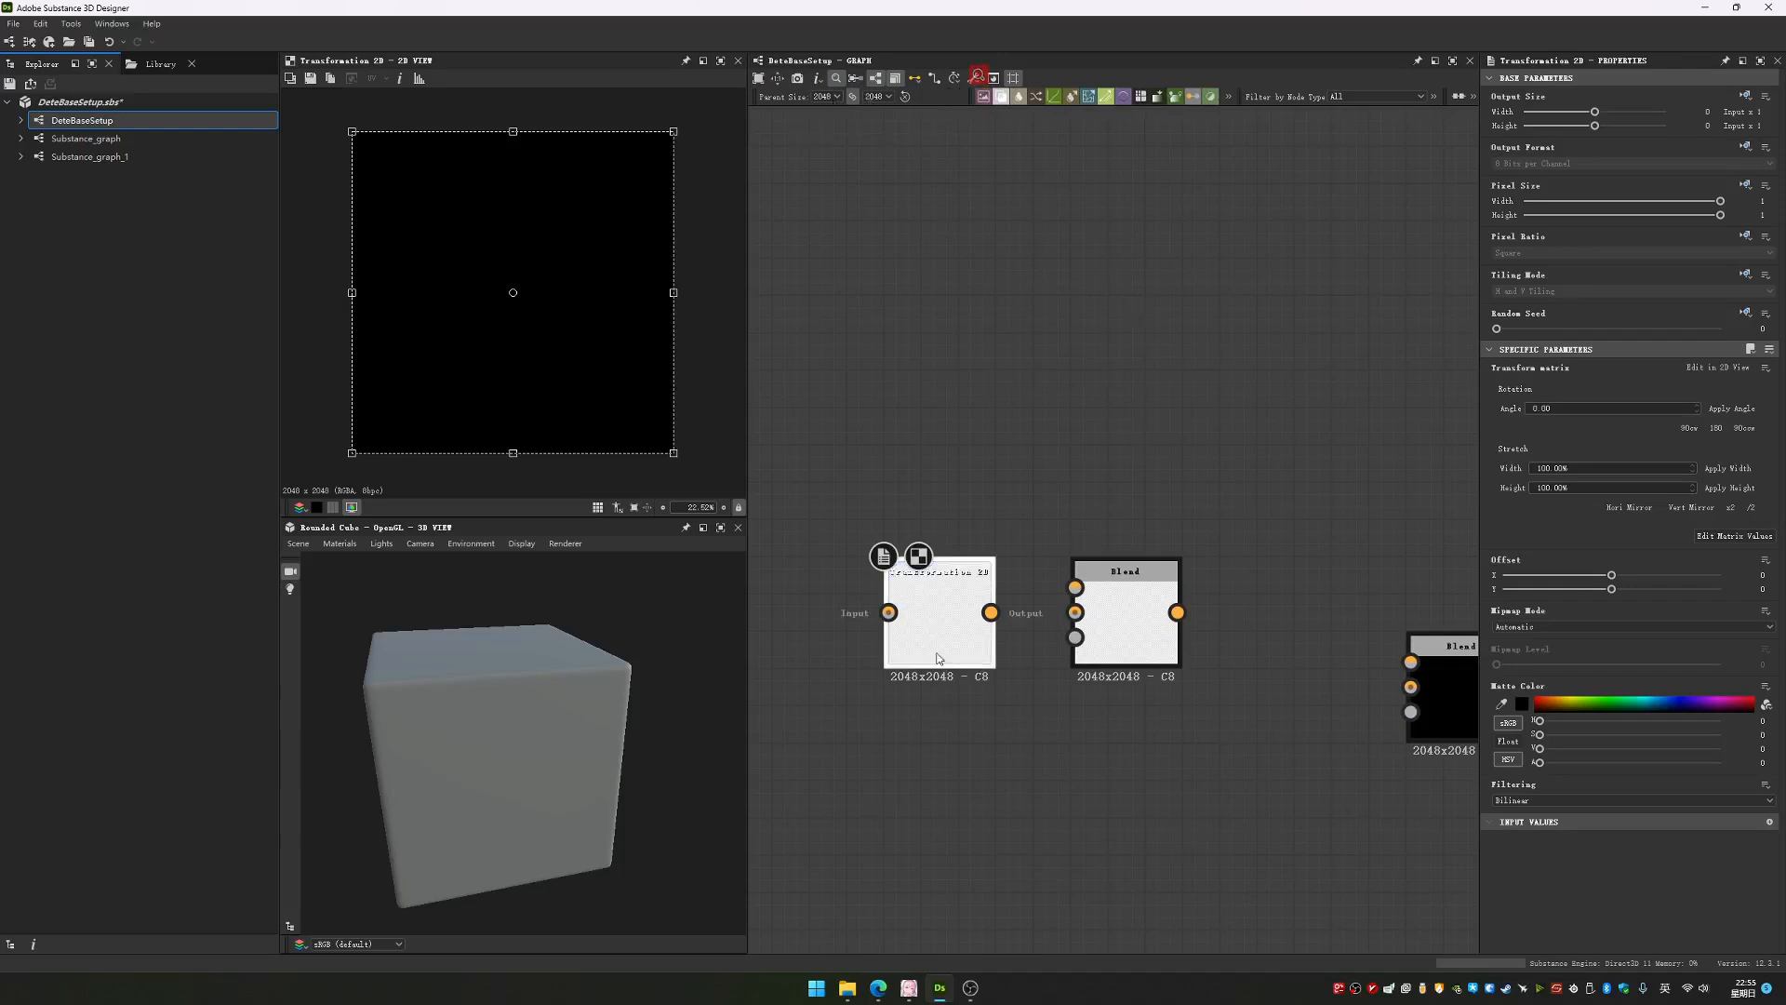
{"action": "left_click", "coordinate": [829, 99]}
{"action": "left_click", "coordinate": [832, 149]}
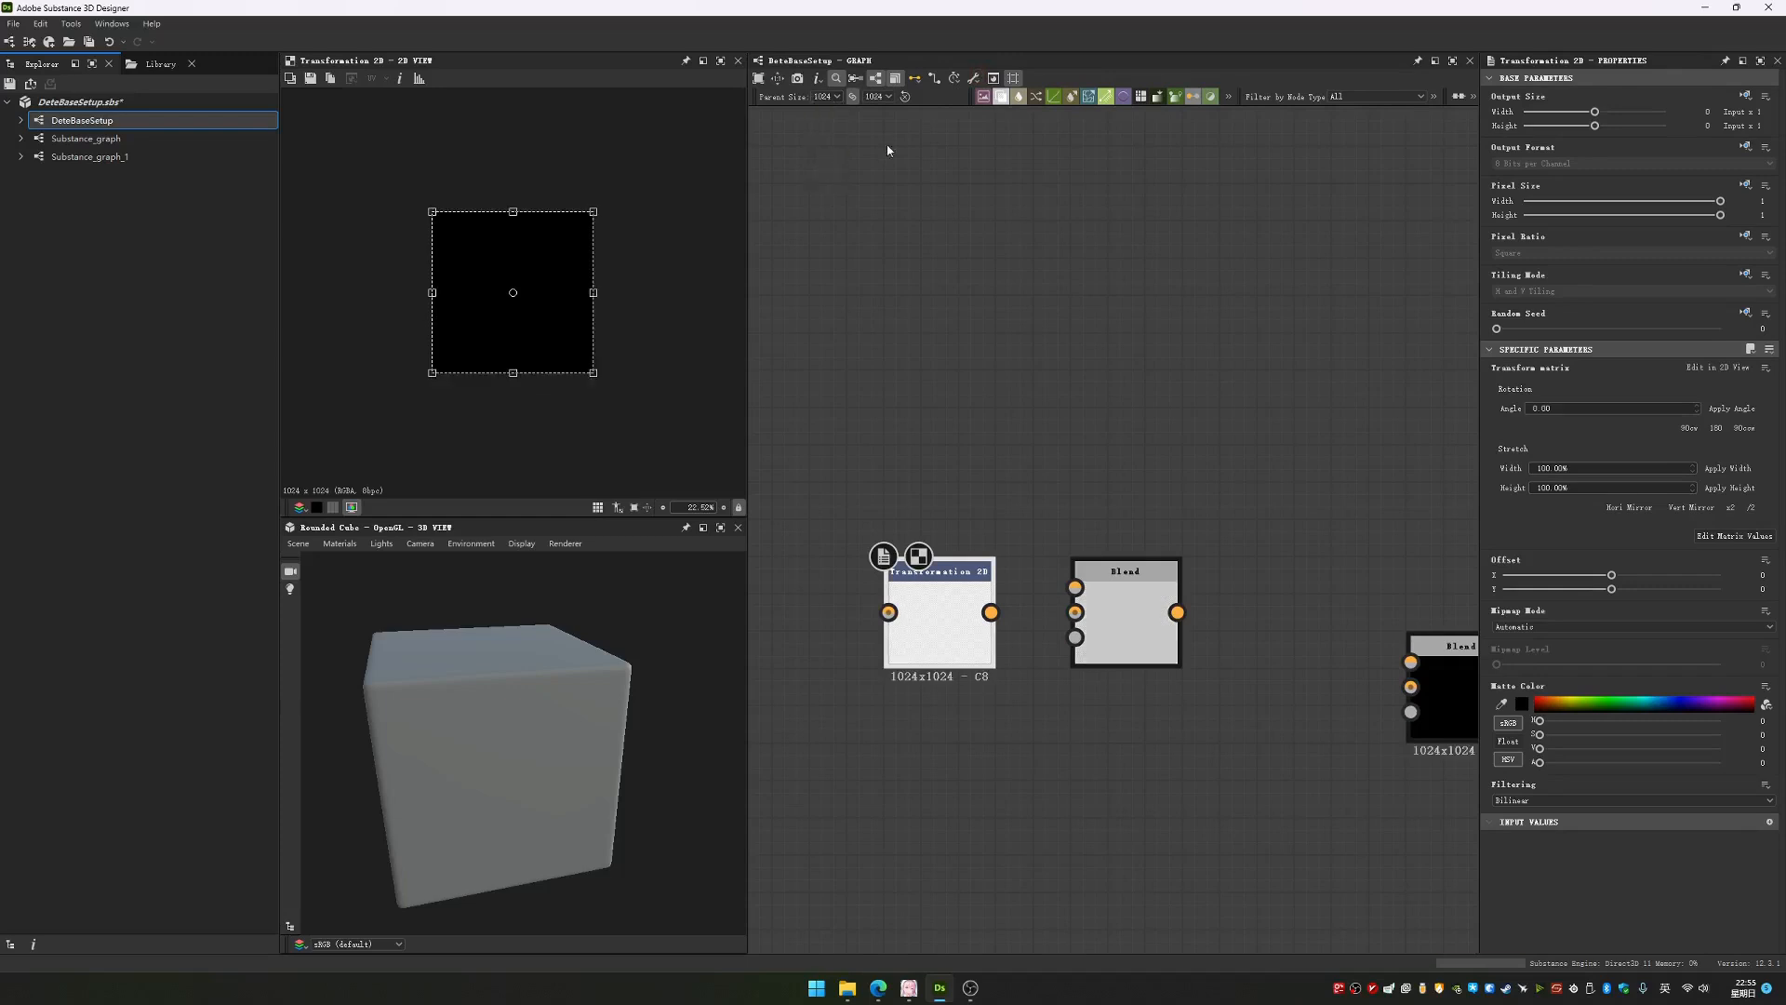
Move the Transformation 2D node so that it sits directly above the unconnected Blend node
{"action": "left_click", "coordinate": [1101, 627]}
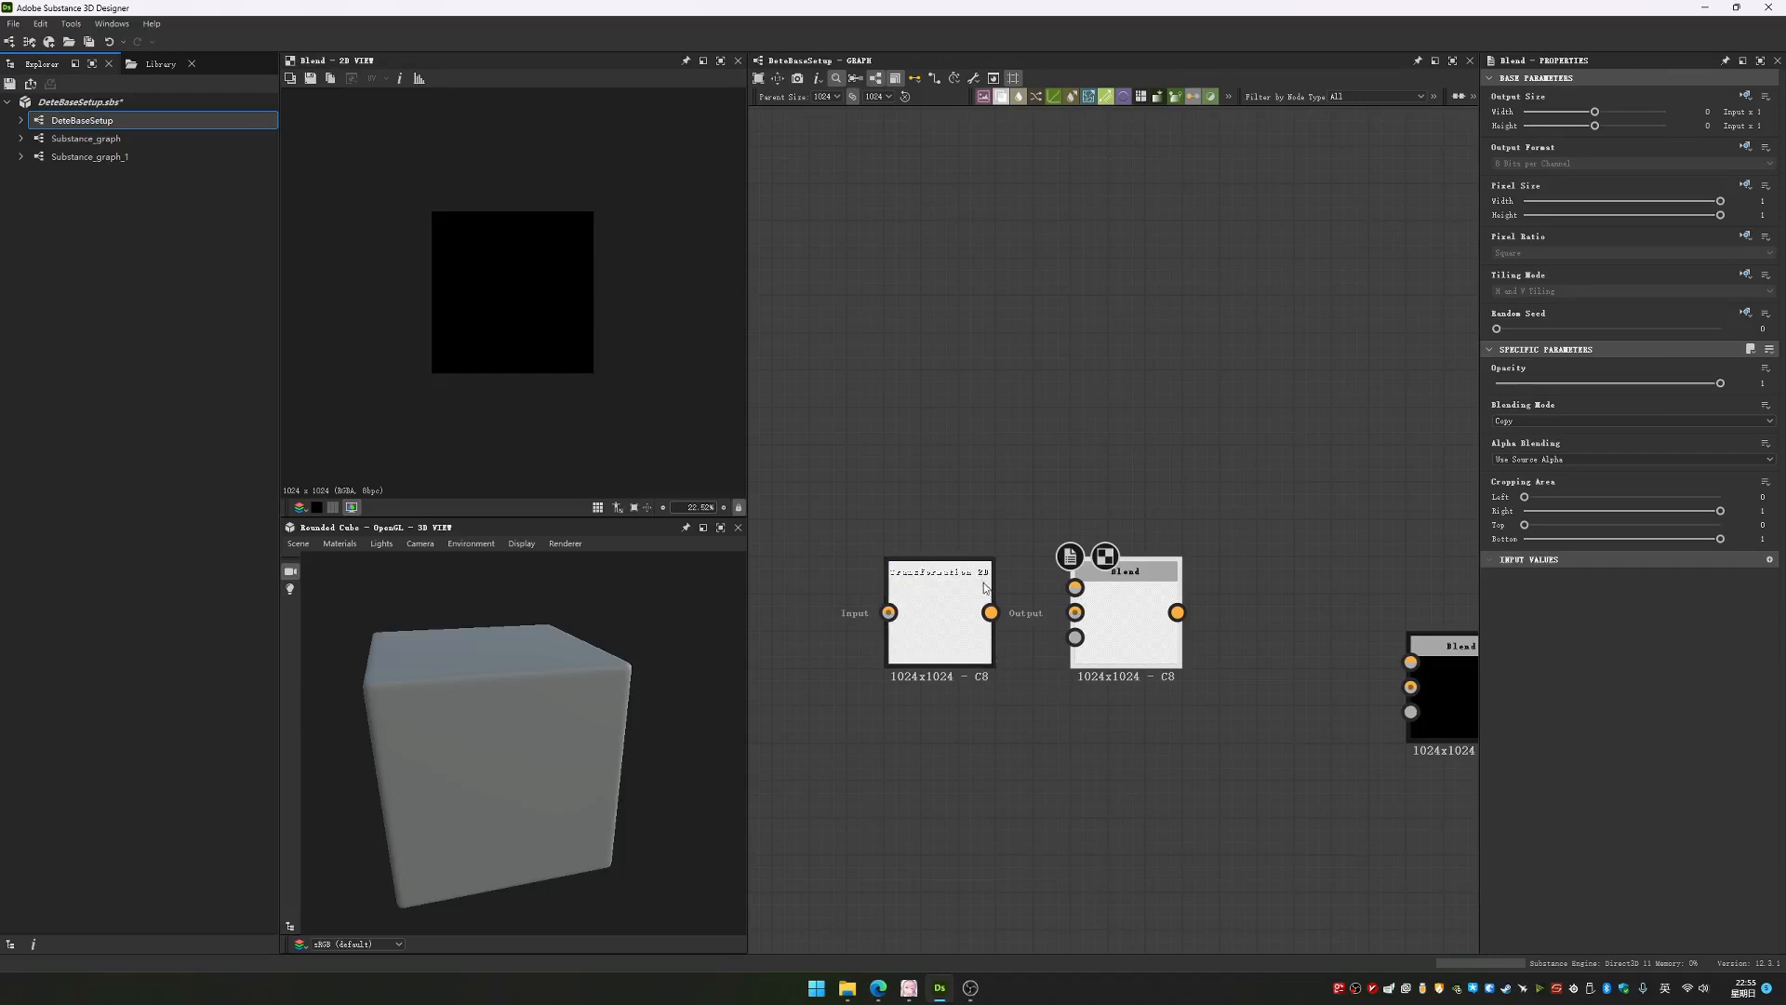
{"action": "left_click", "coordinate": [950, 595]}
{"action": "scroll", "coordinate": [1040, 653], "scroll_direction": "up", "scroll_amount": 1}
{"action": "left_click_drag", "start_coordinate": [902, 578], "coordinate": [1125, 400]}
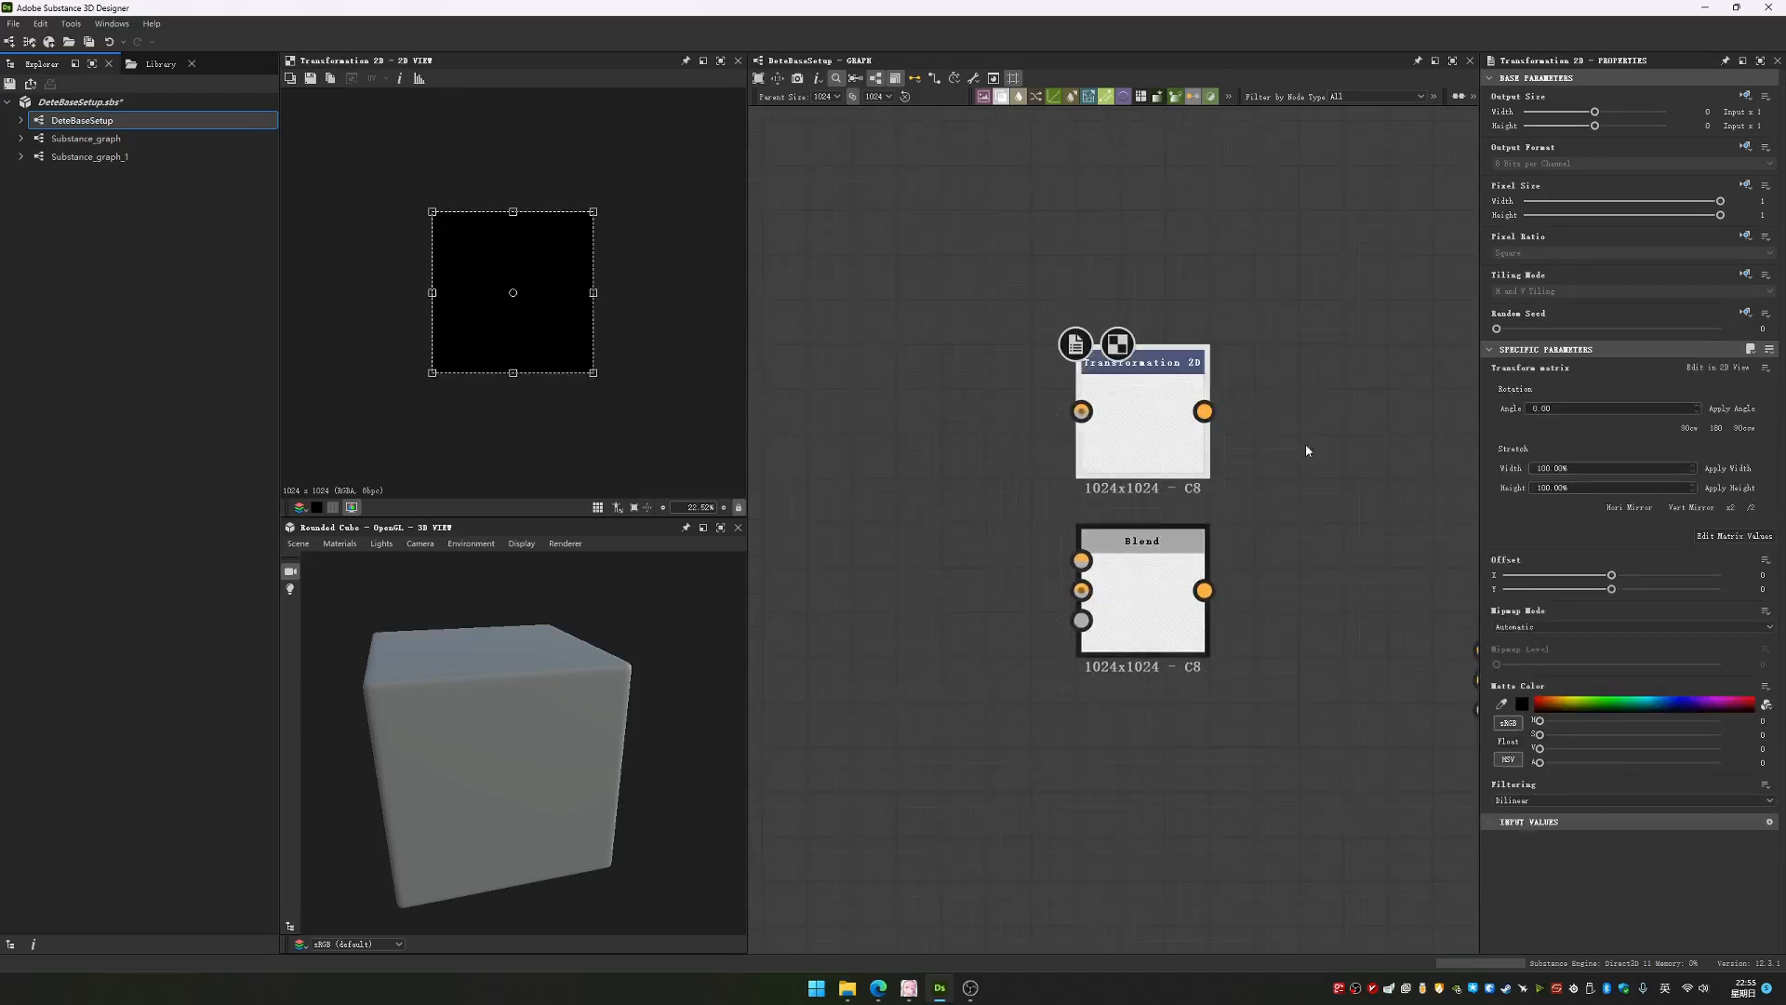
Review the inheritance options for Output Size and Output Format in the Transformation 2D node's base parameters
{"action": "middle_click_drag", "start_coordinate": [1304, 452], "coordinate": [1209, 507]}
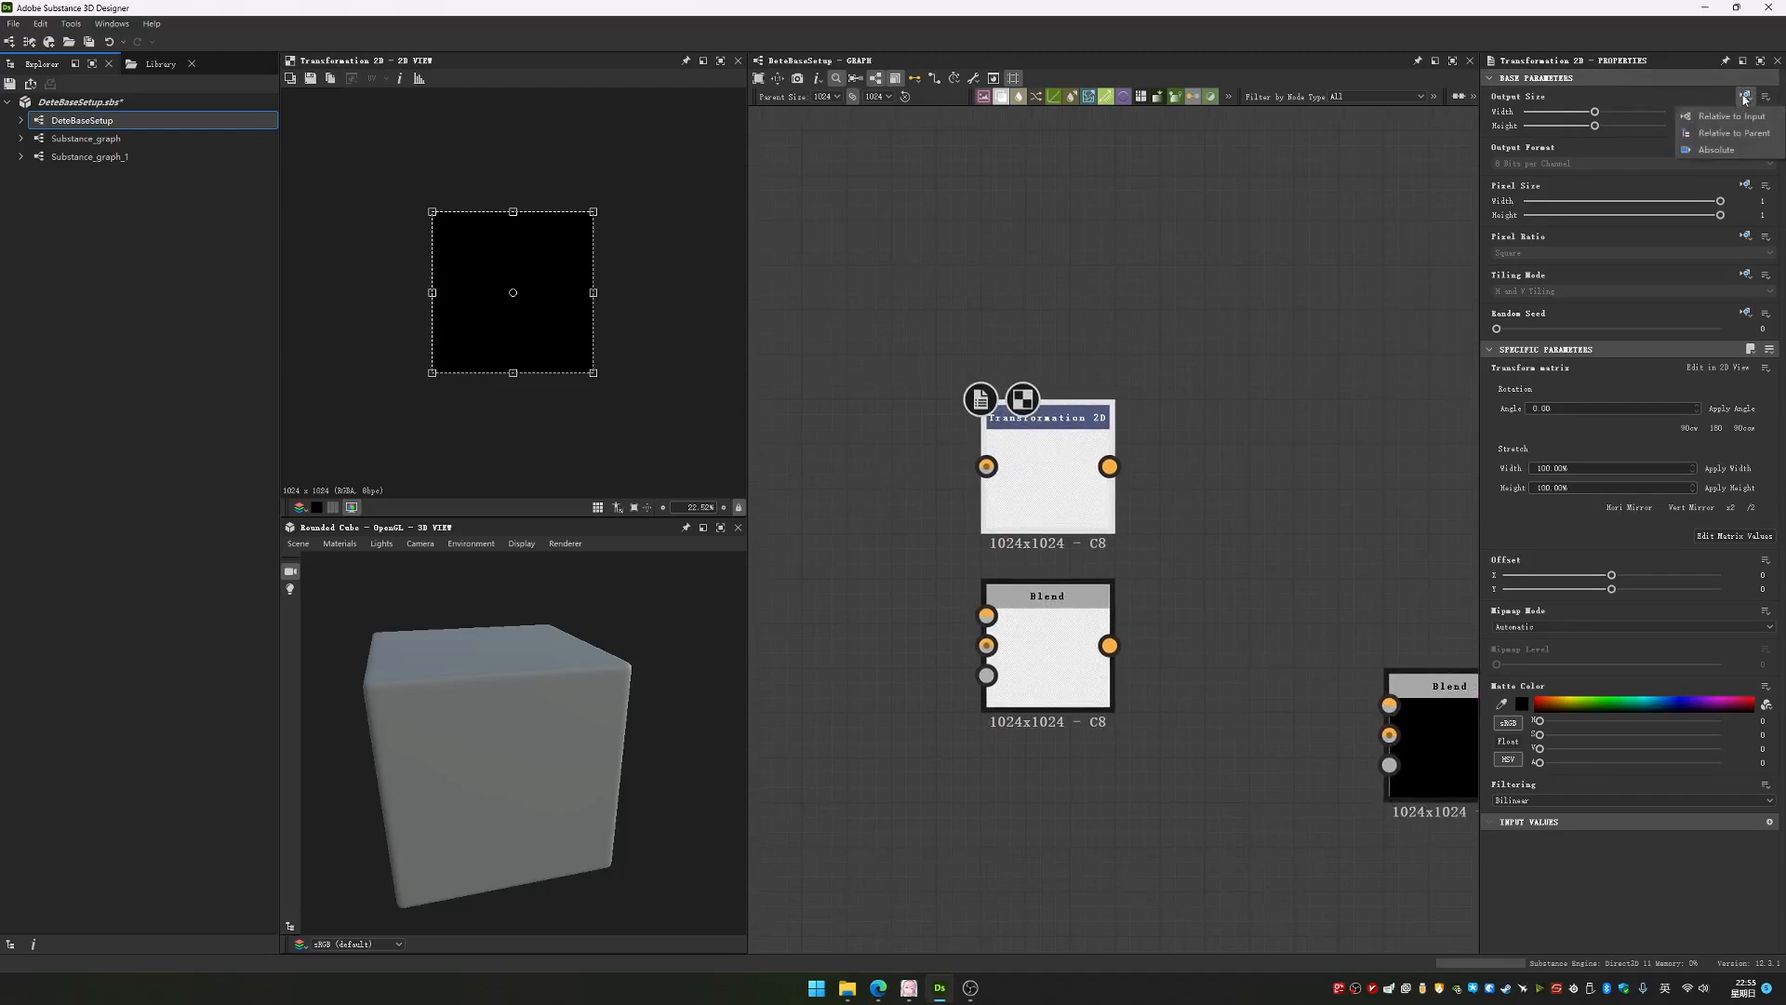
{"action": "mouse_move", "coordinate": [1745, 148]}
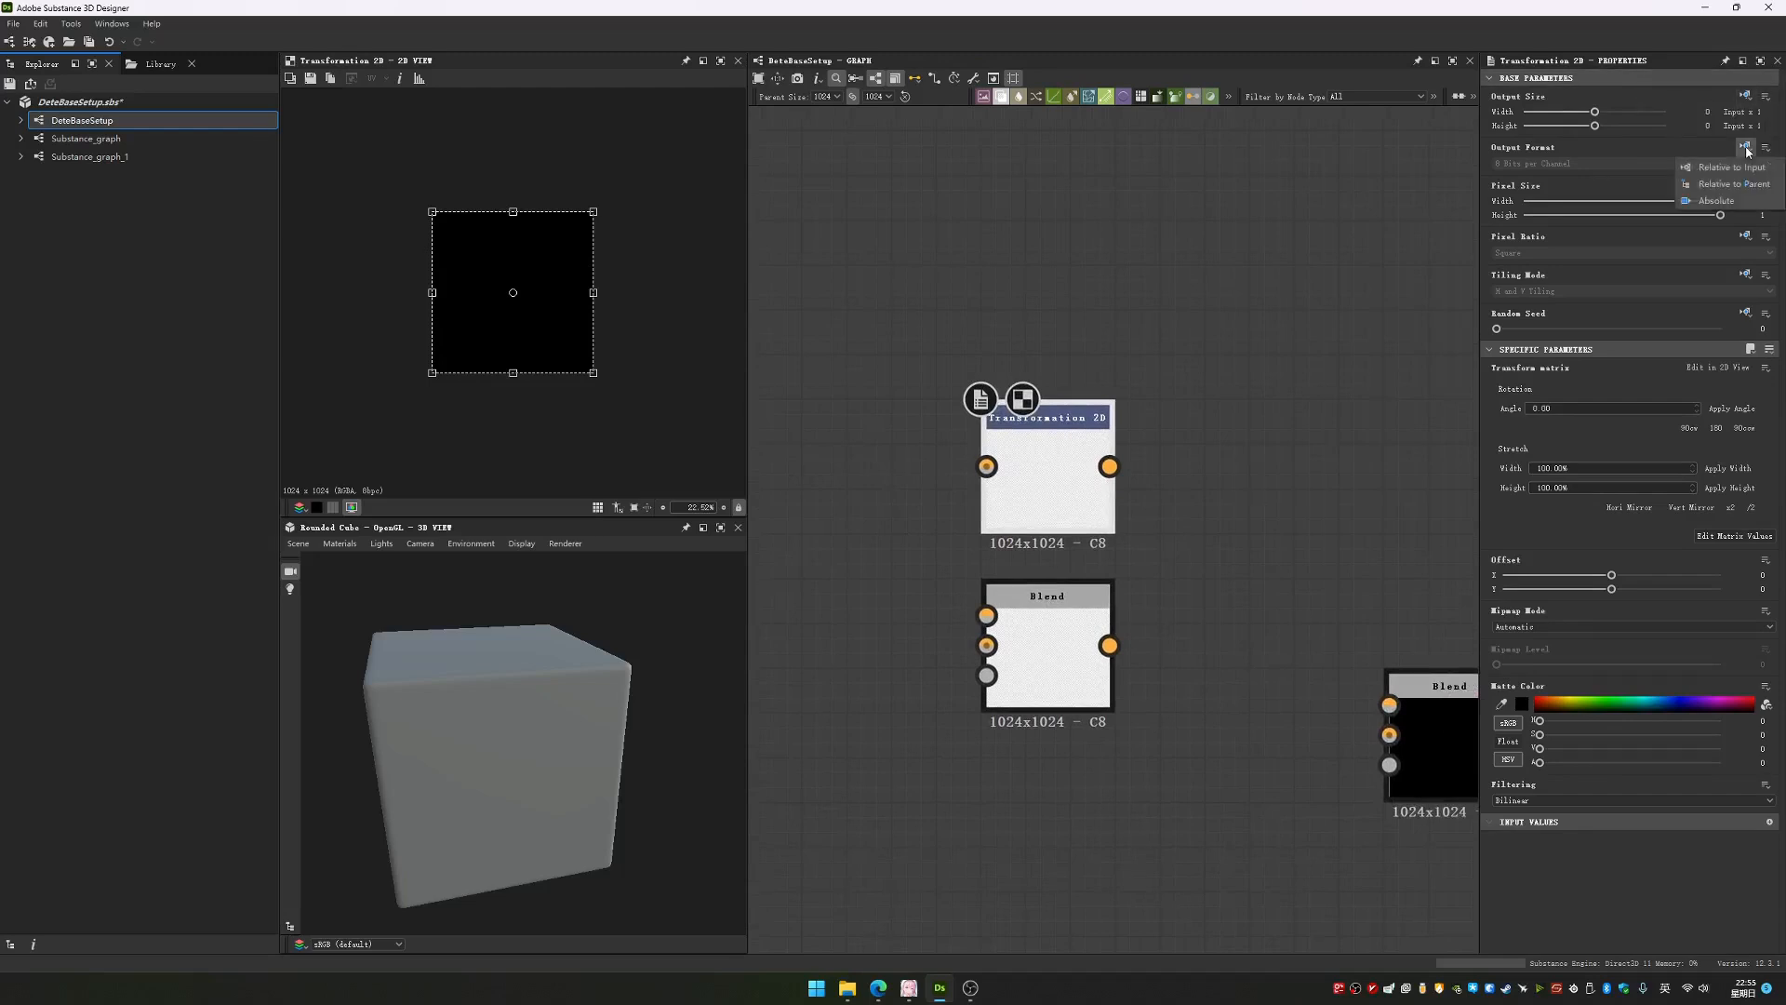
{"action": "left_click", "coordinate": [1536, 78]}
{"action": "left_click", "coordinate": [1540, 95]}
{"action": "left_click", "coordinate": [1536, 79]}
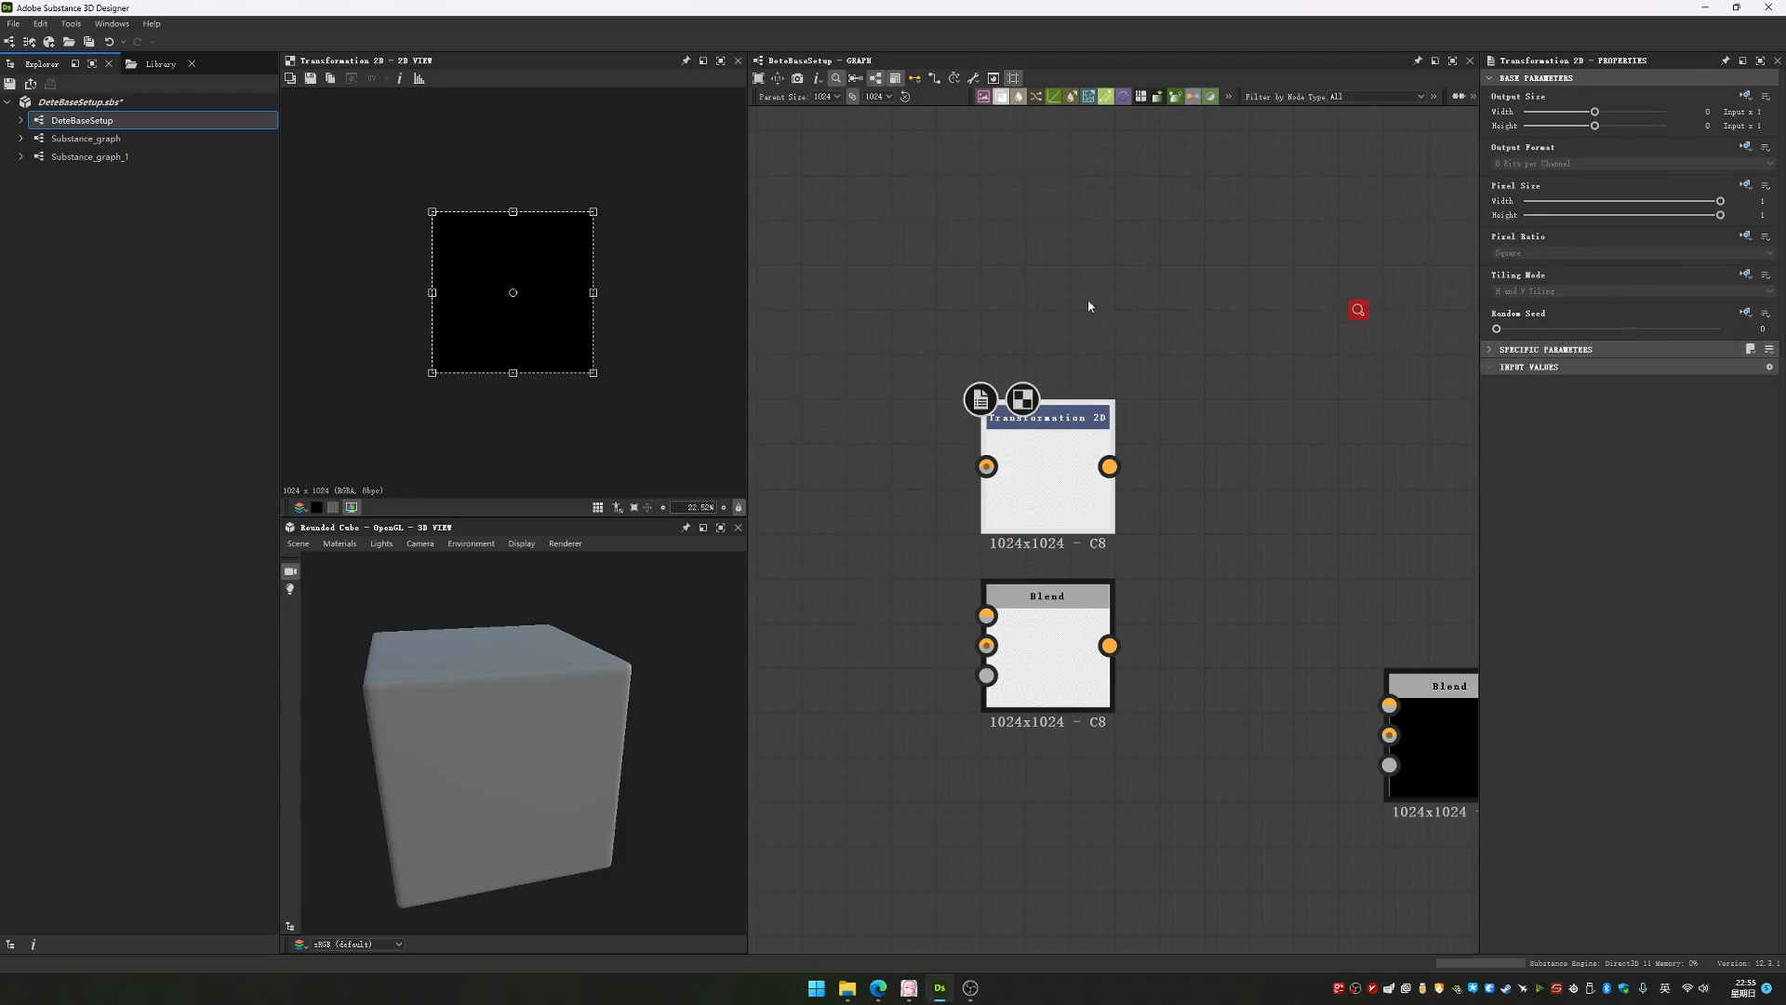
{"action": "left_click", "coordinate": [1746, 97]}
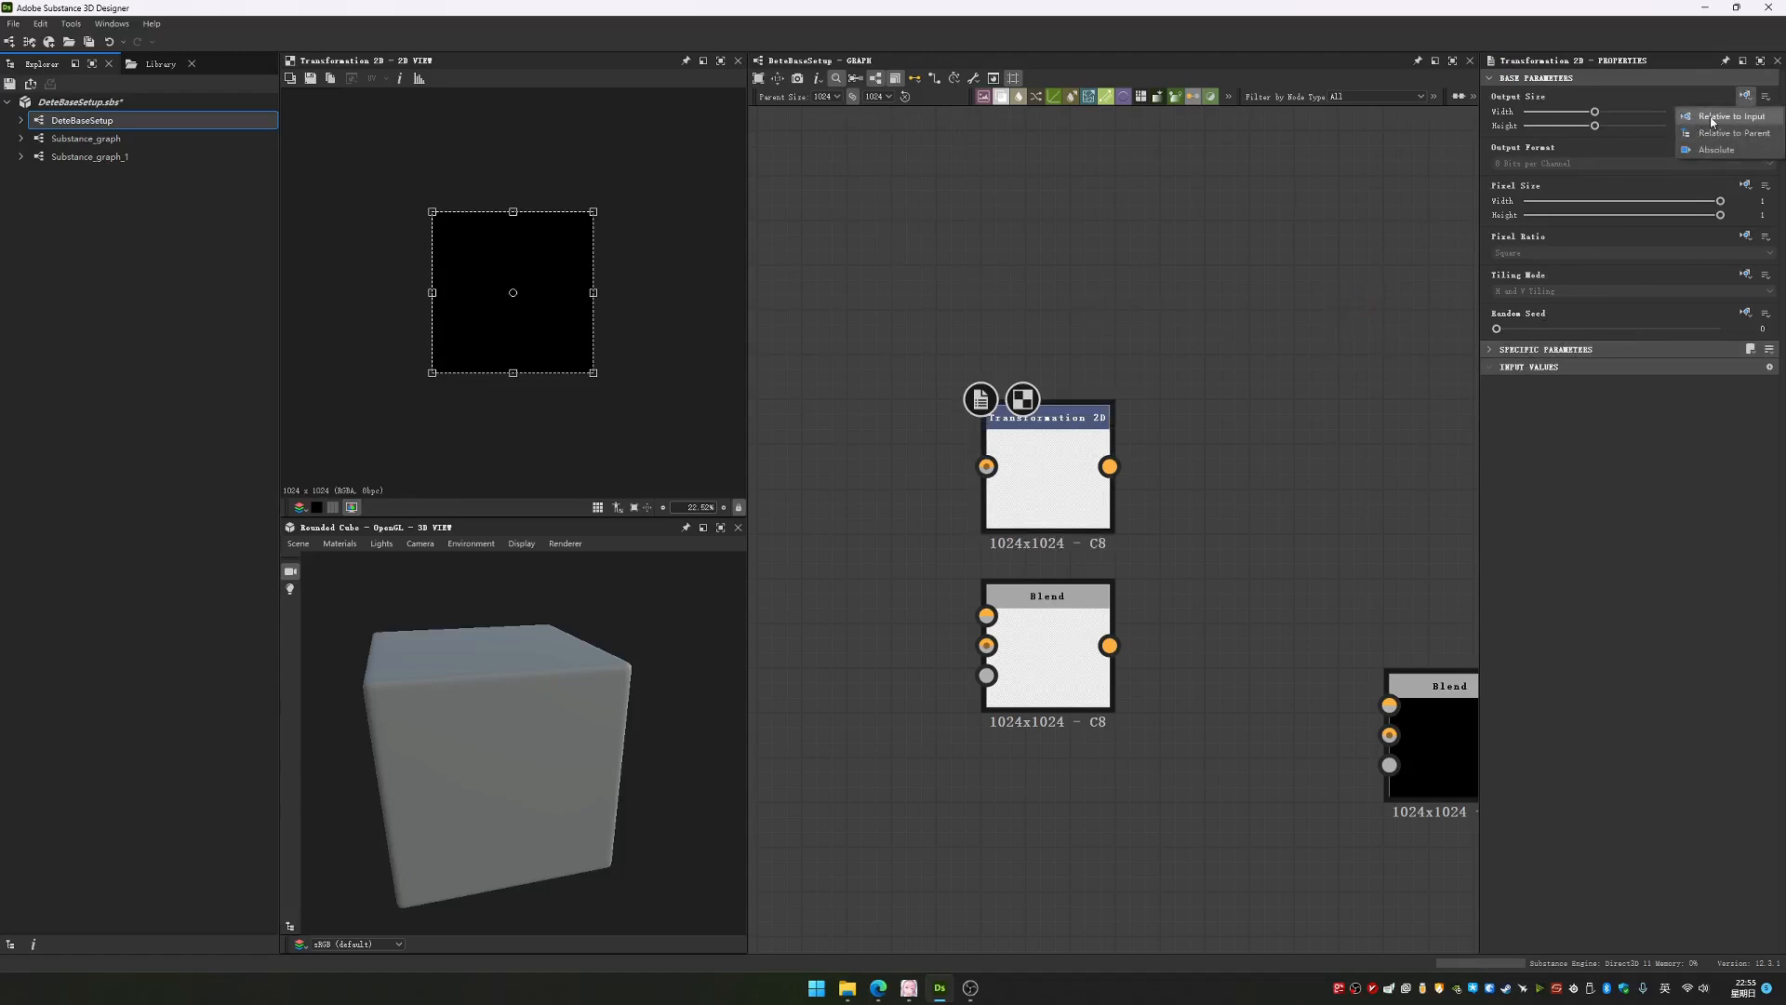
{"action": "left_click", "coordinate": [1641, 128]}
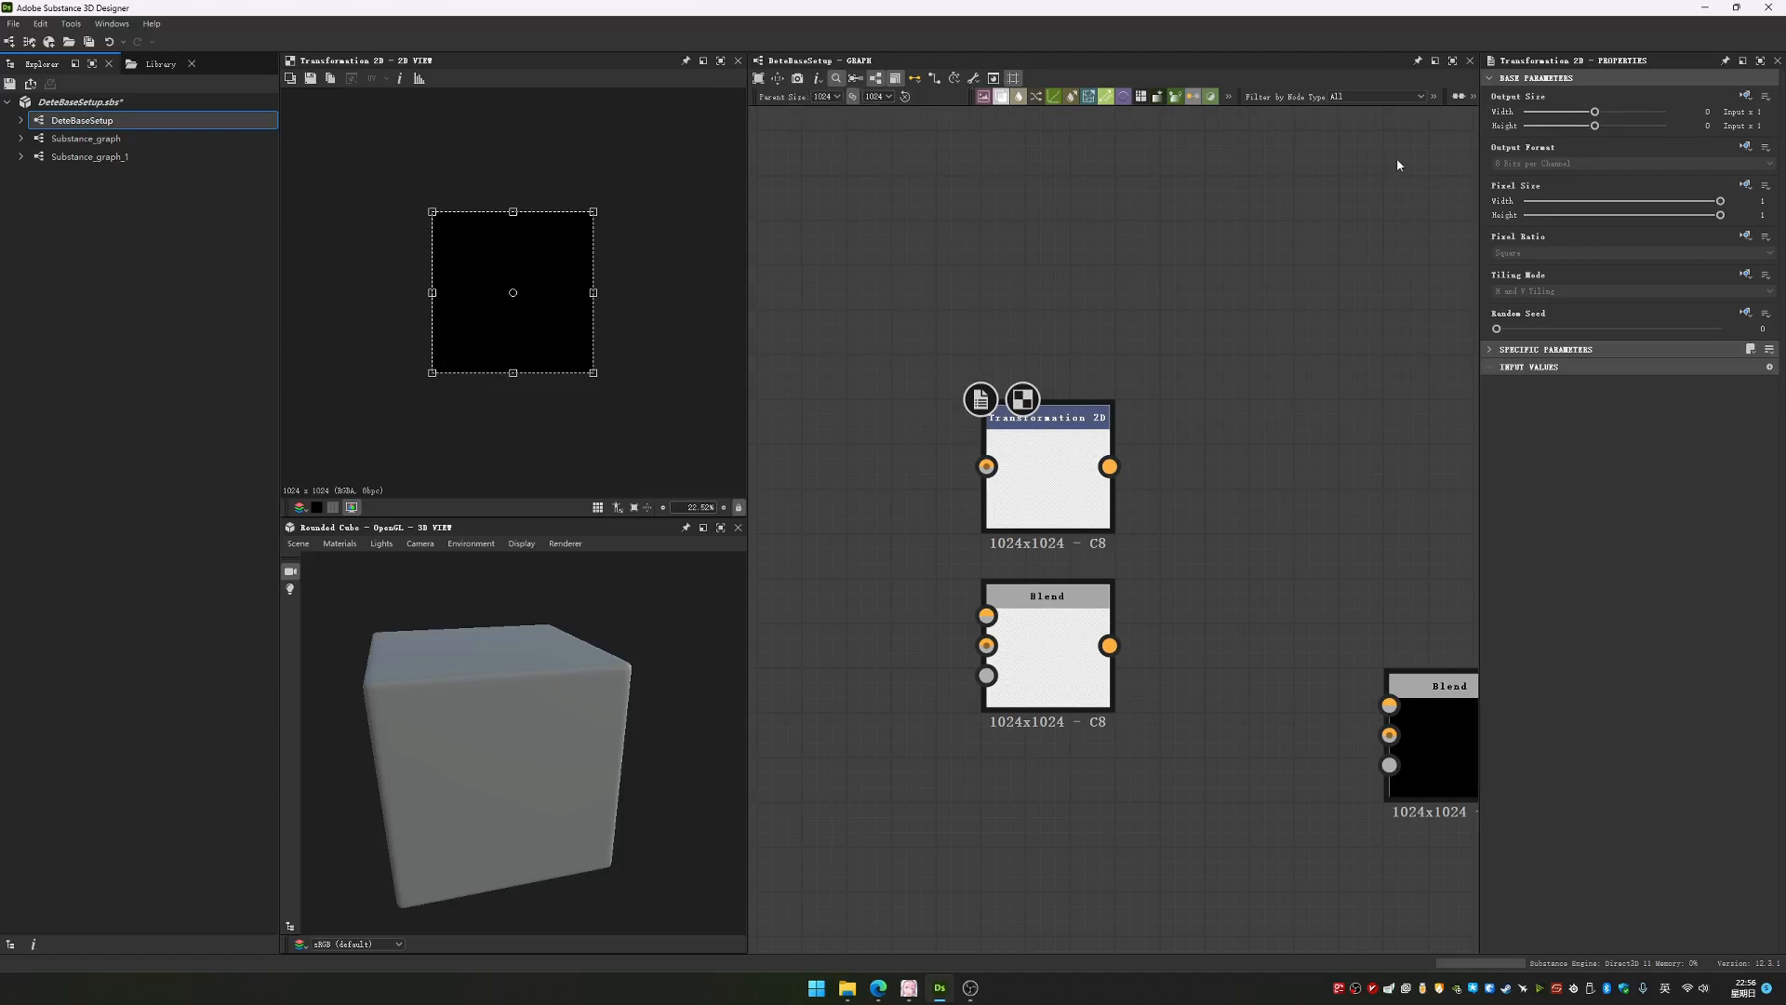
Set the Transformation 2D node's Output Size to Absolute at 32 x 32 px and check the Tiling Mode inheritance options
{"action": "left_click", "coordinate": [1745, 97]}
{"action": "left_click", "coordinate": [1721, 154]}
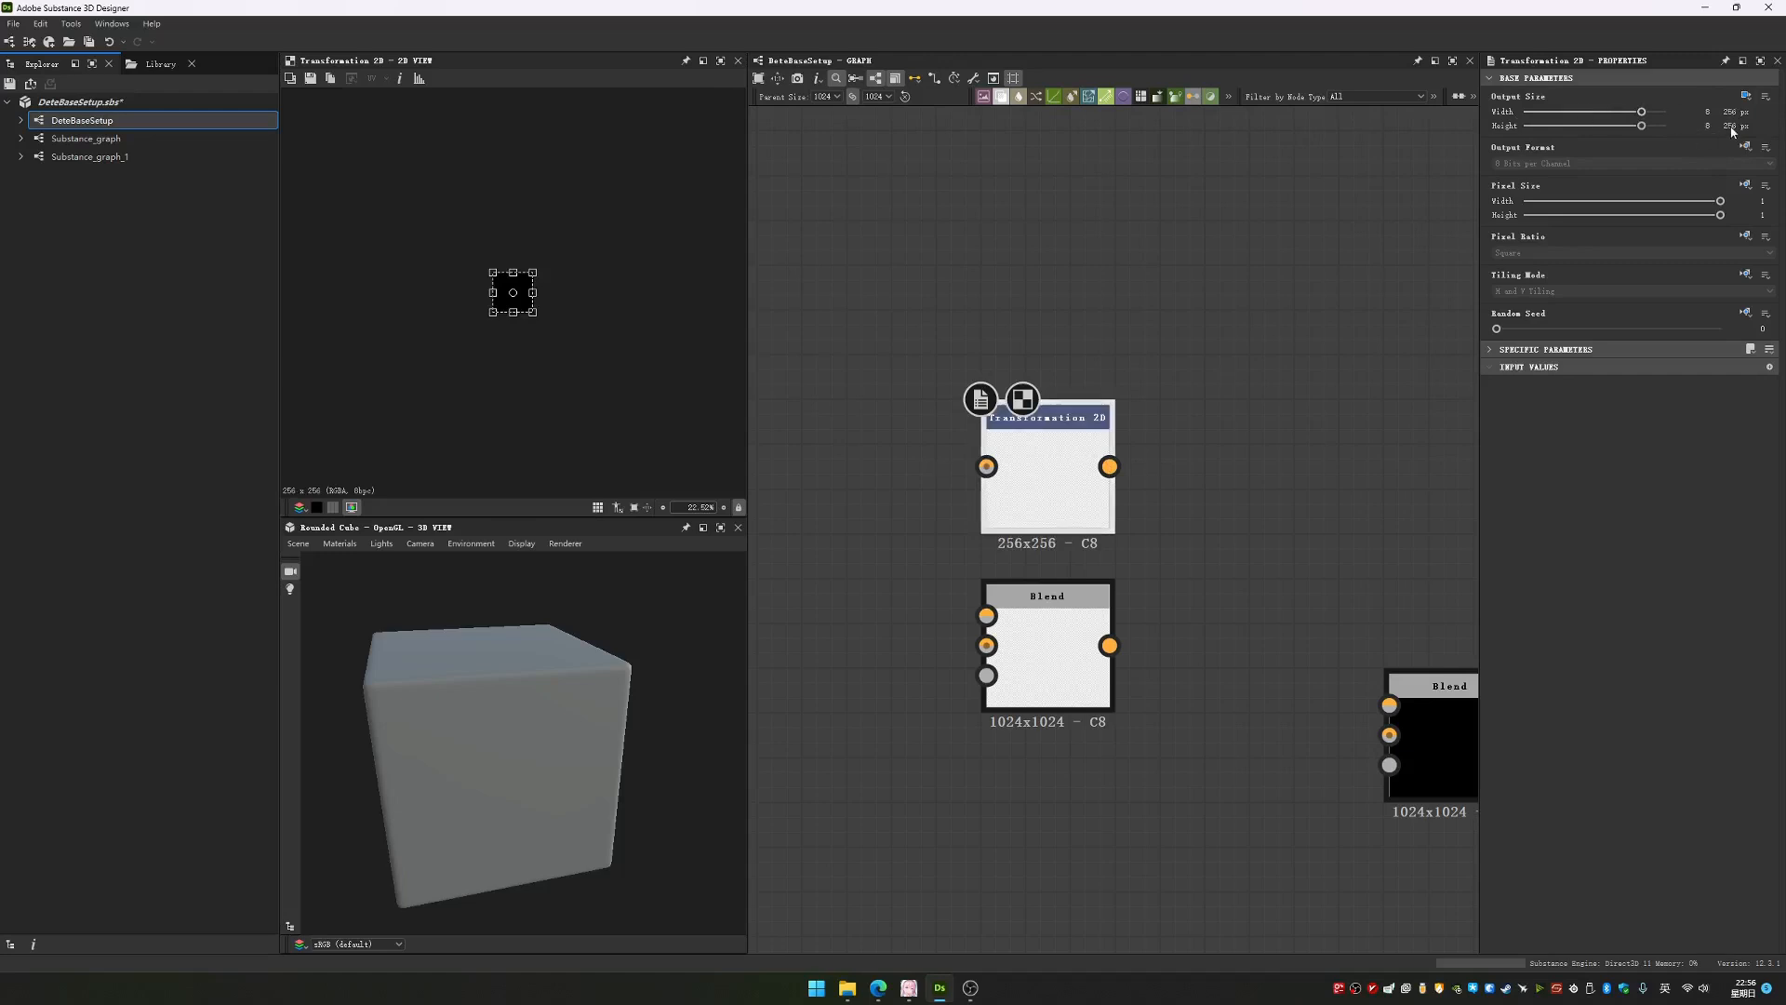
{"action": "mouse_move", "coordinate": [1648, 114]}
{"action": "left_mouse_down"}
{"action": "mouse_move", "coordinate": [1655, 131]}
{"action": "mouse_move", "coordinate": [1625, 112]}
{"action": "left_mouse_up"}
{"action": "left_click", "coordinate": [1745, 273]}
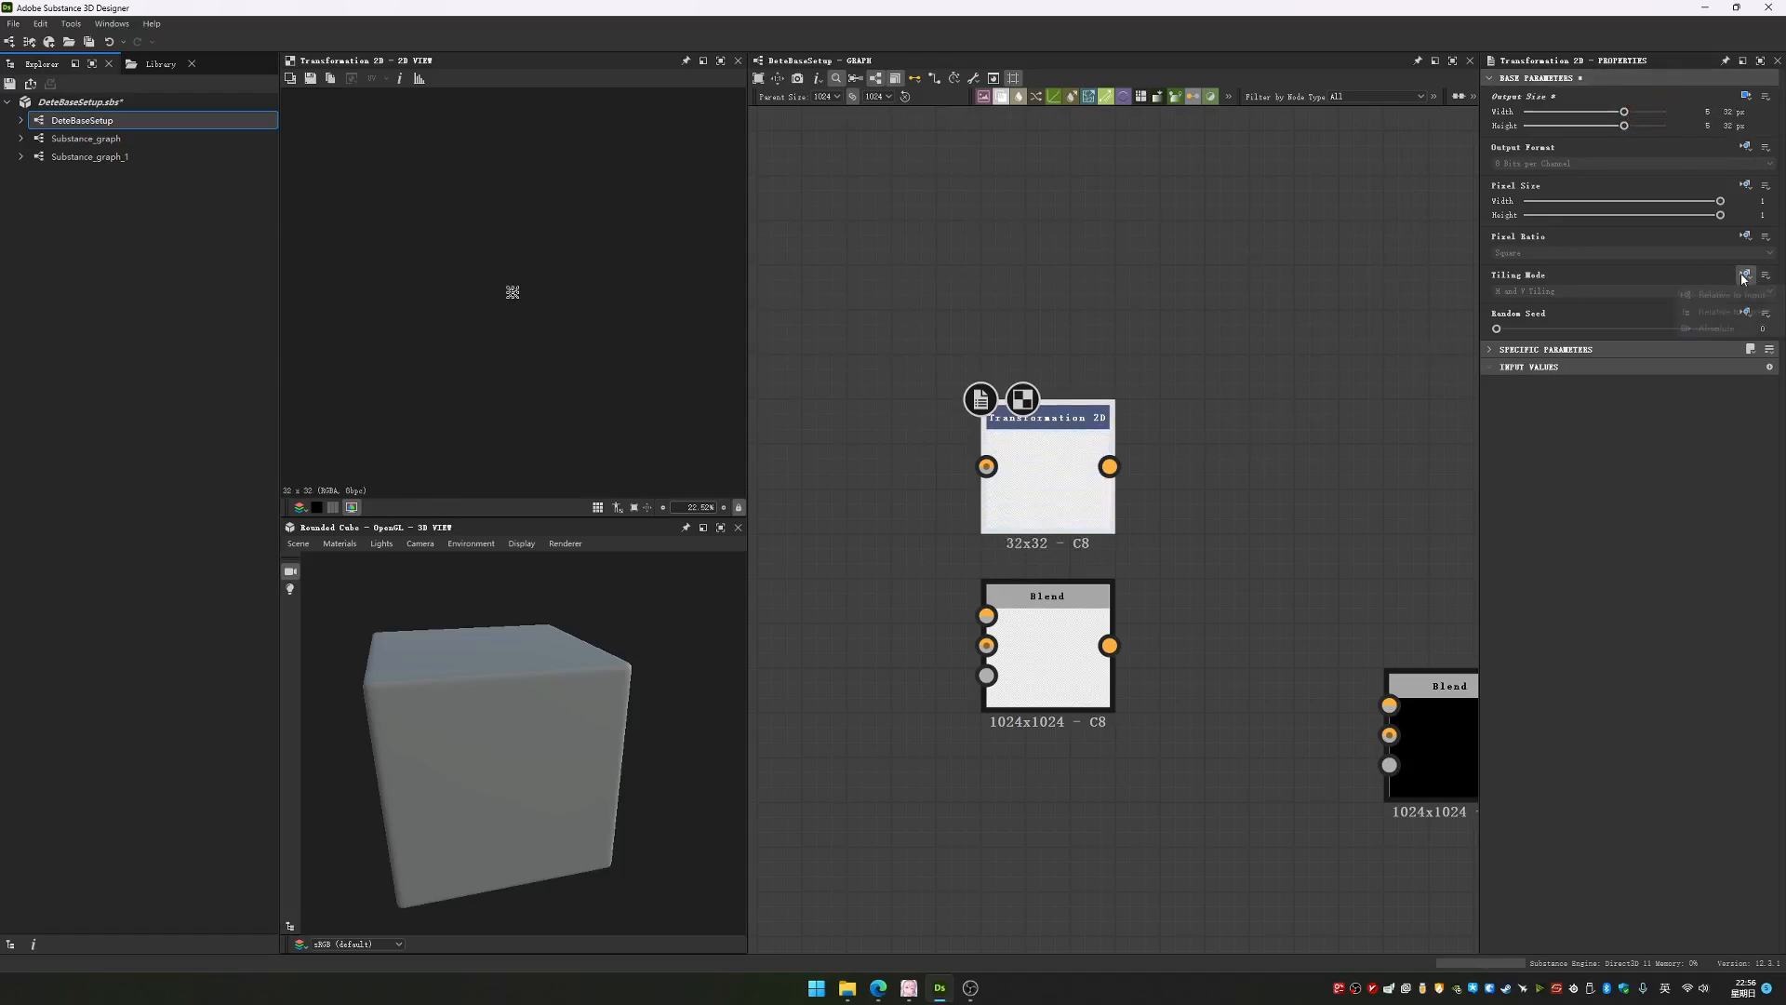
{"action": "left_click", "coordinate": [1274, 279]}
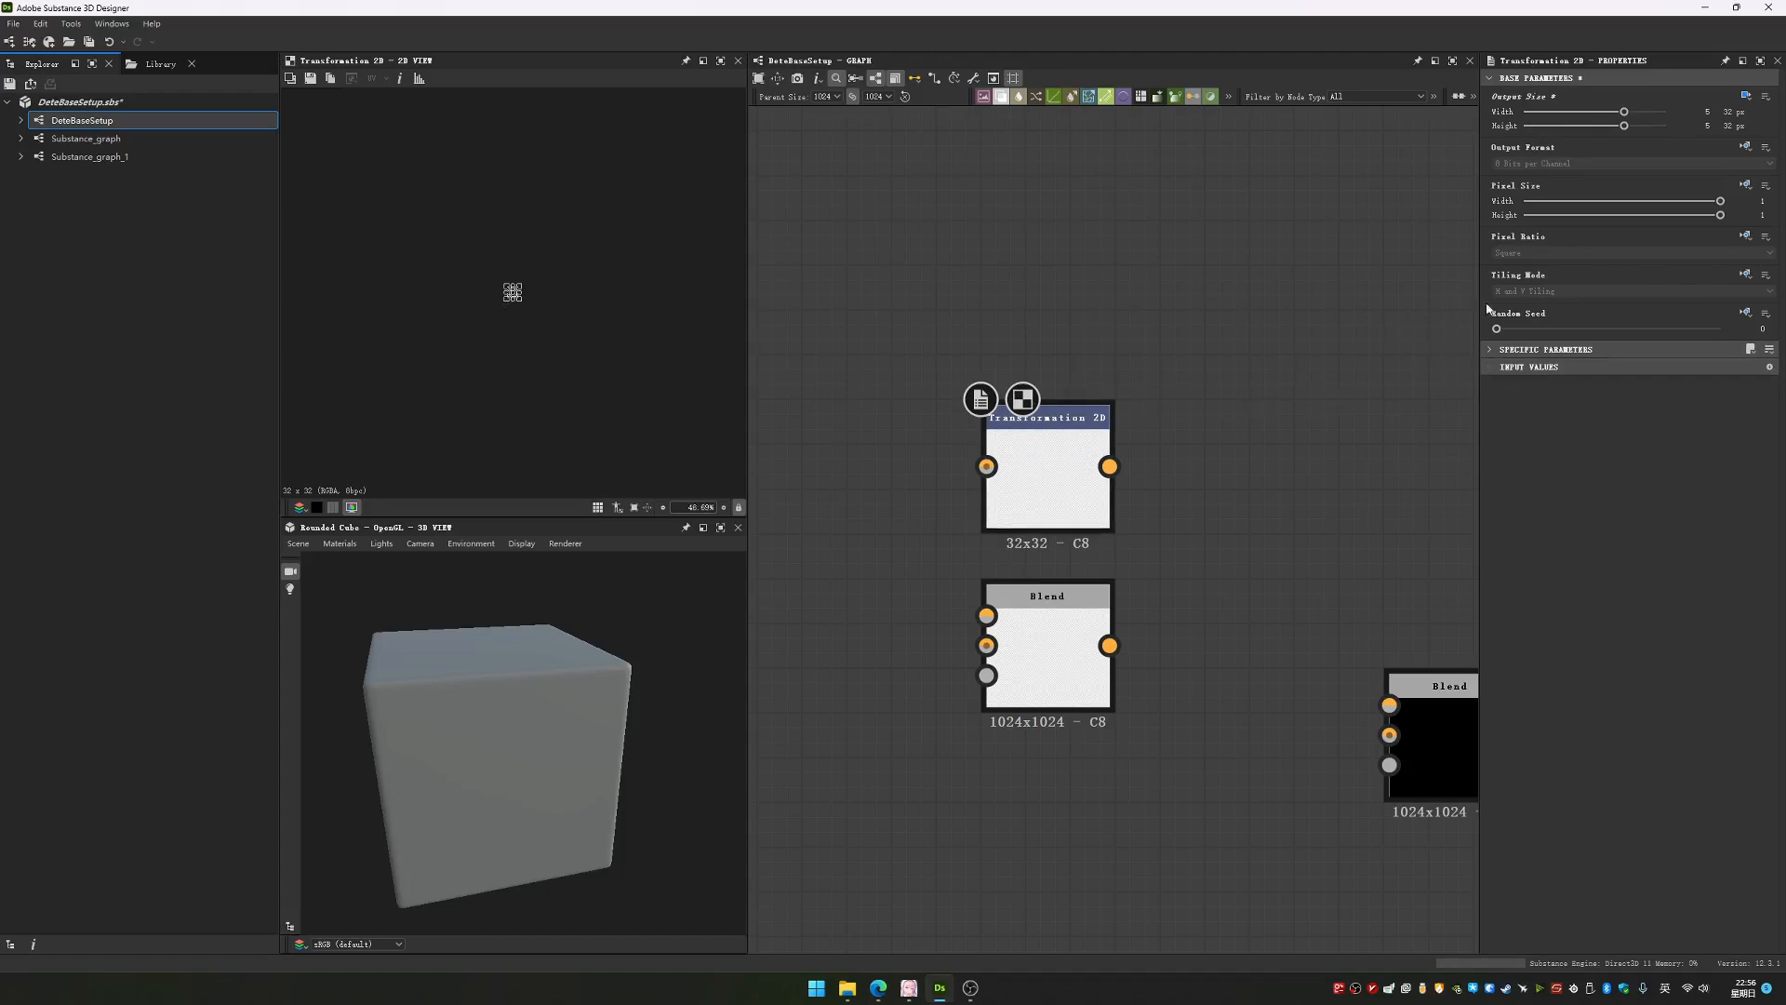
{"action": "scroll", "coordinate": [1195, 411], "scroll_direction": "down", "scroll_amount": 6}
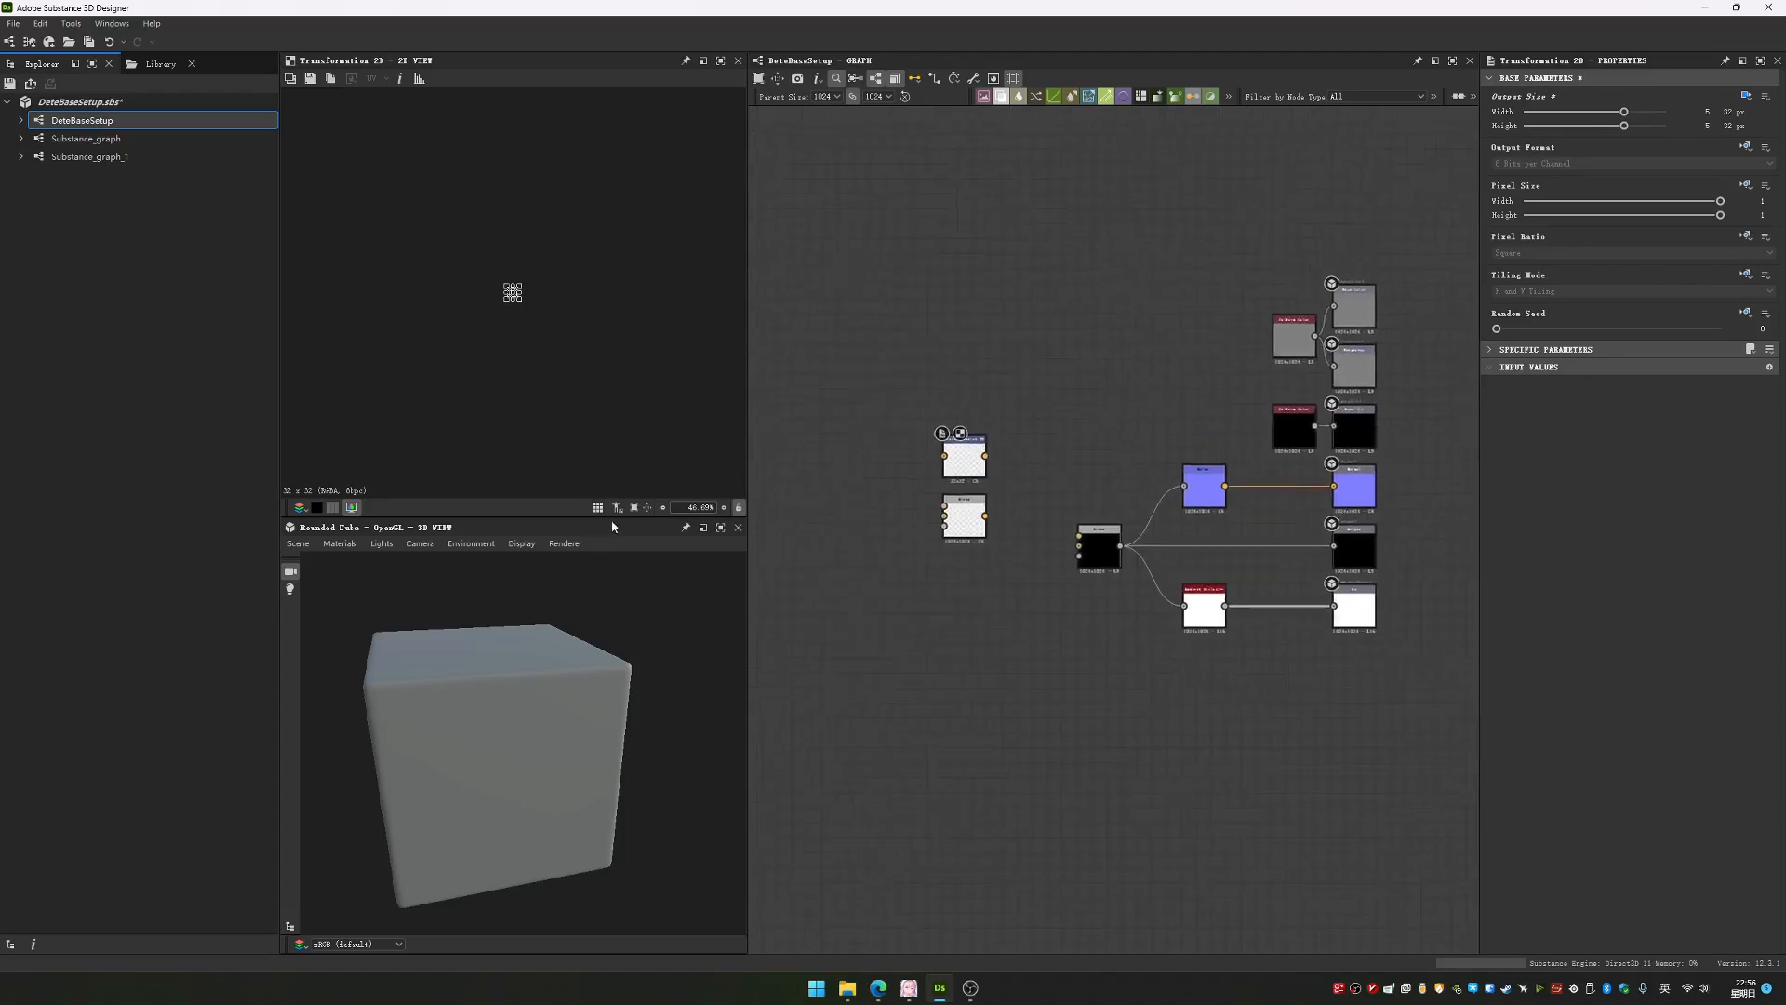
{"action": "left_click", "coordinate": [301, 545]}
{"action": "left_click", "coordinate": [301, 545]}
{"action": "left_click", "coordinate": [301, 545]}
{"action": "left_click", "coordinate": [301, 547]}
{"action": "left_click_drag", "start_coordinate": [529, 729], "coordinate": [400, 709]}
Delete the unconnected Transformation 2D and Blend nodes and add a Gradient Axial Reflected node in their place
{"action": "left_click_drag", "start_coordinate": [883, 397], "coordinate": [972, 592]}
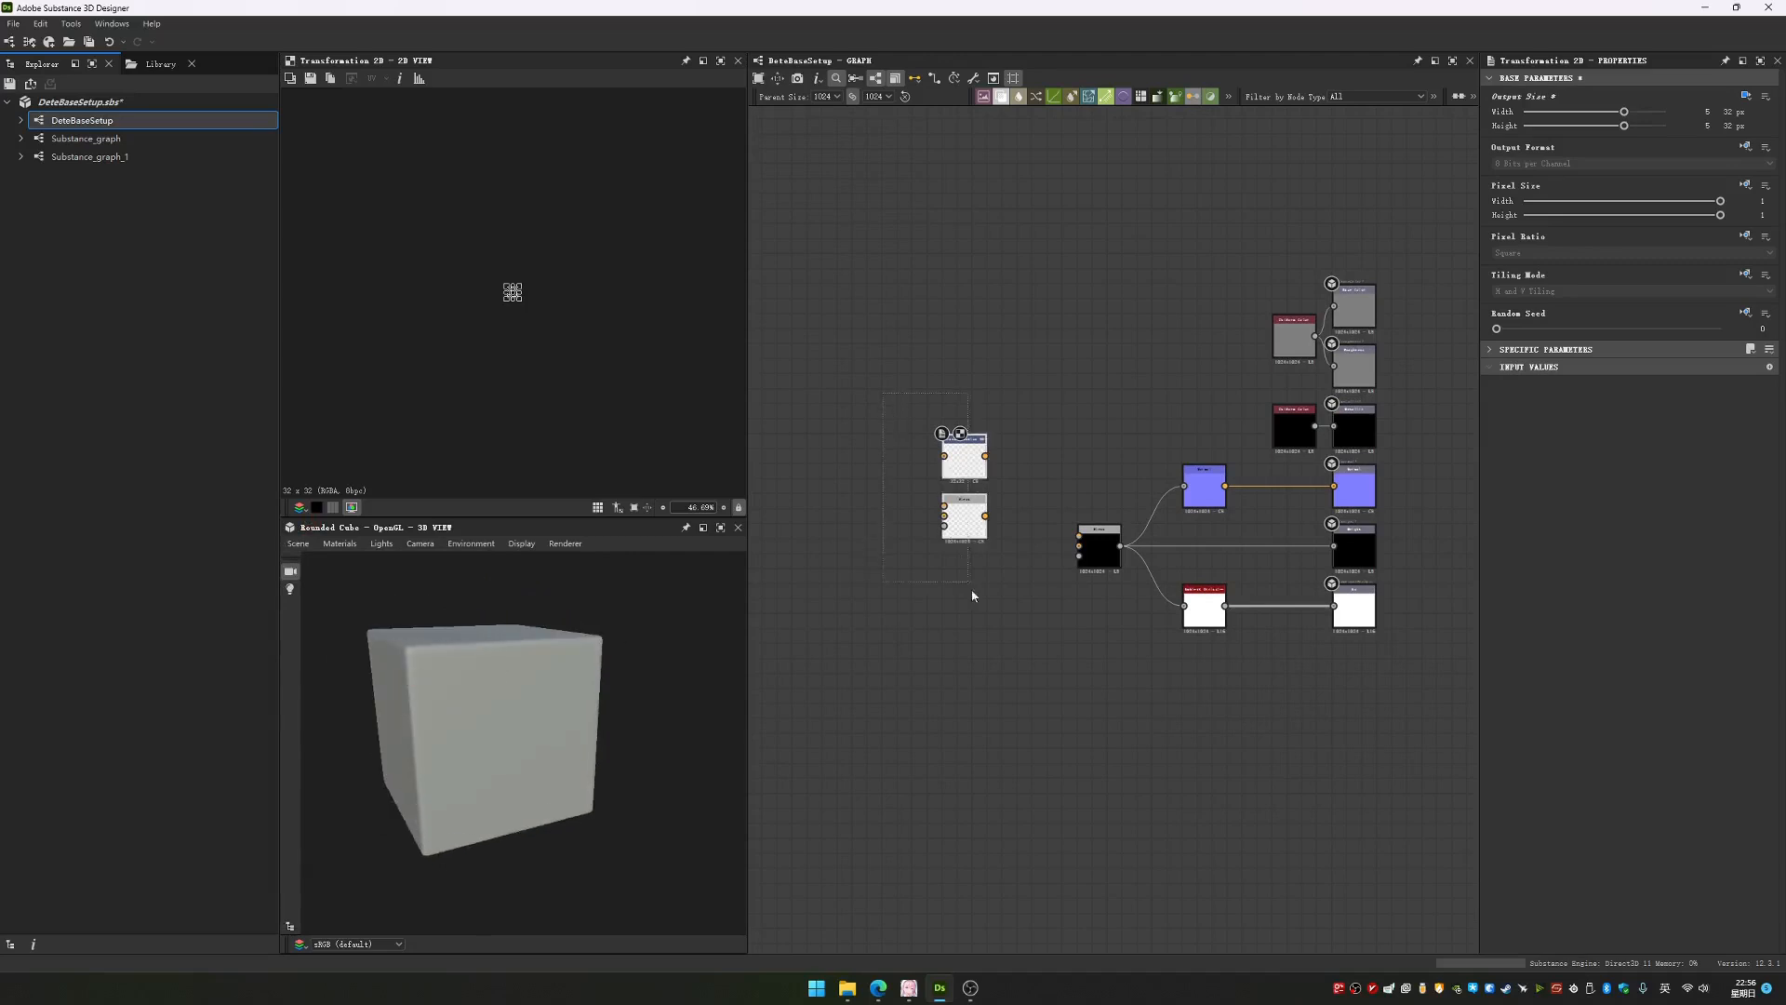
{"action": "key", "text": "Delete"}
{"action": "key", "text": "space"}
{"action": "type", "text": "gra"}
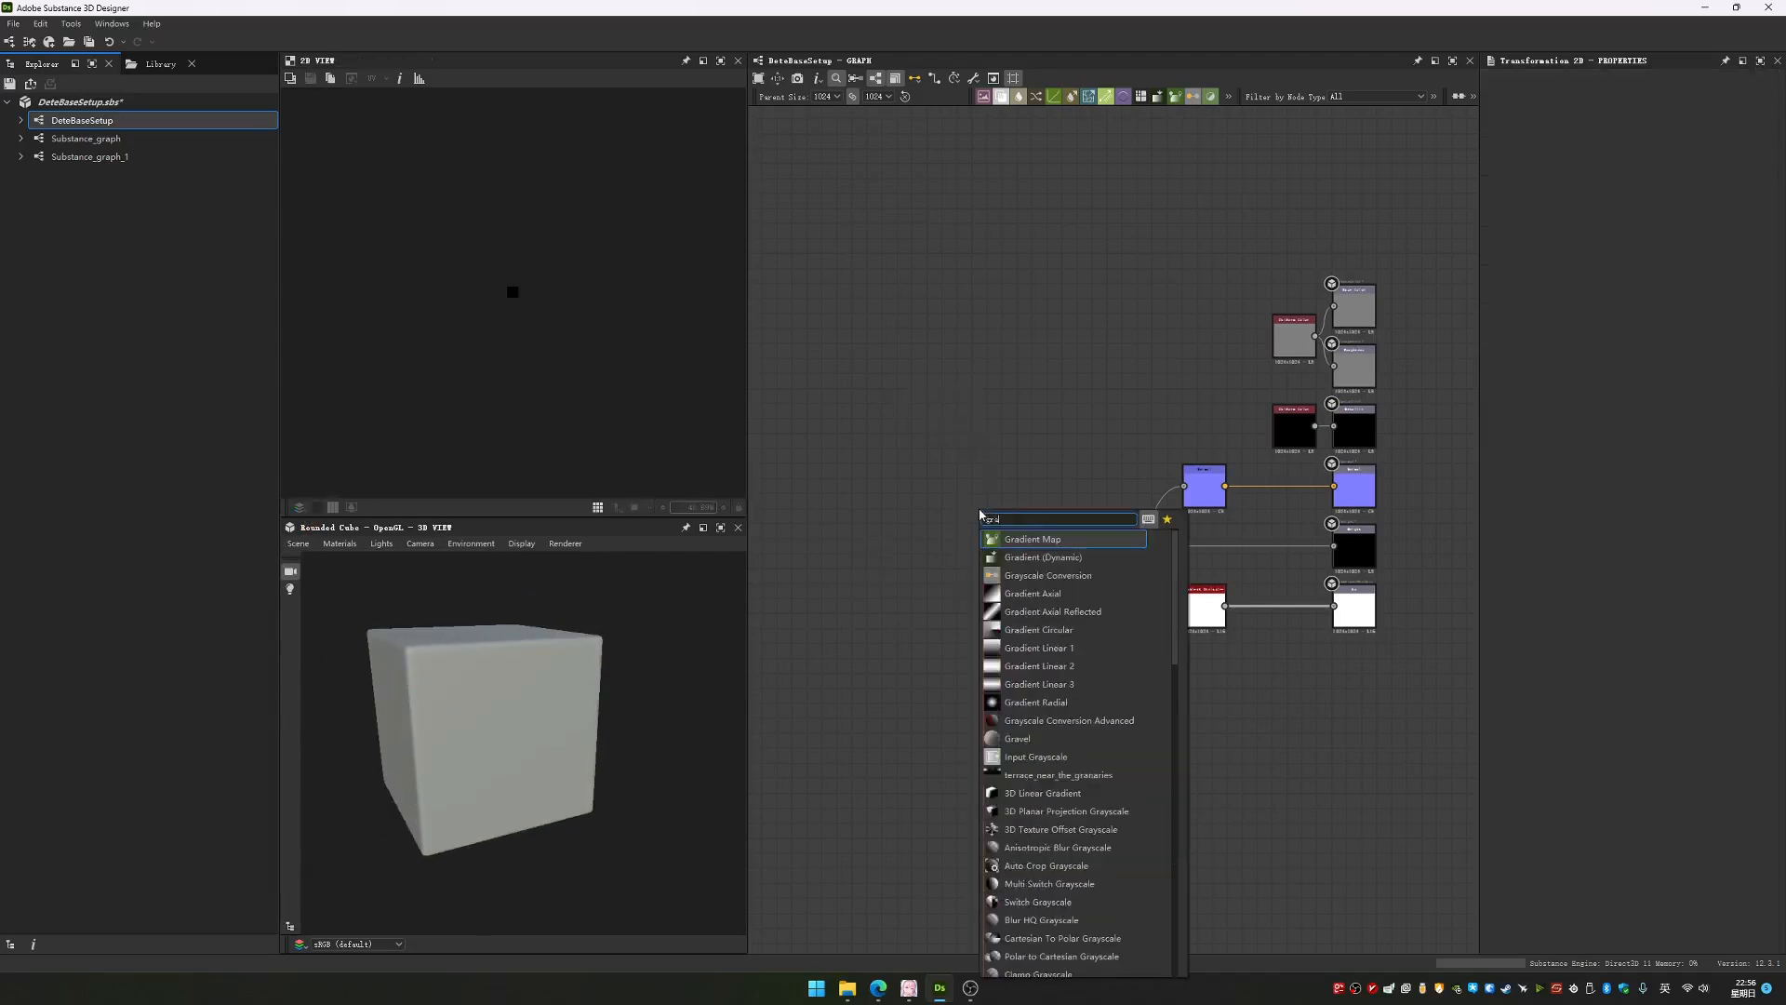
{"action": "left_click", "coordinate": [1032, 611]}
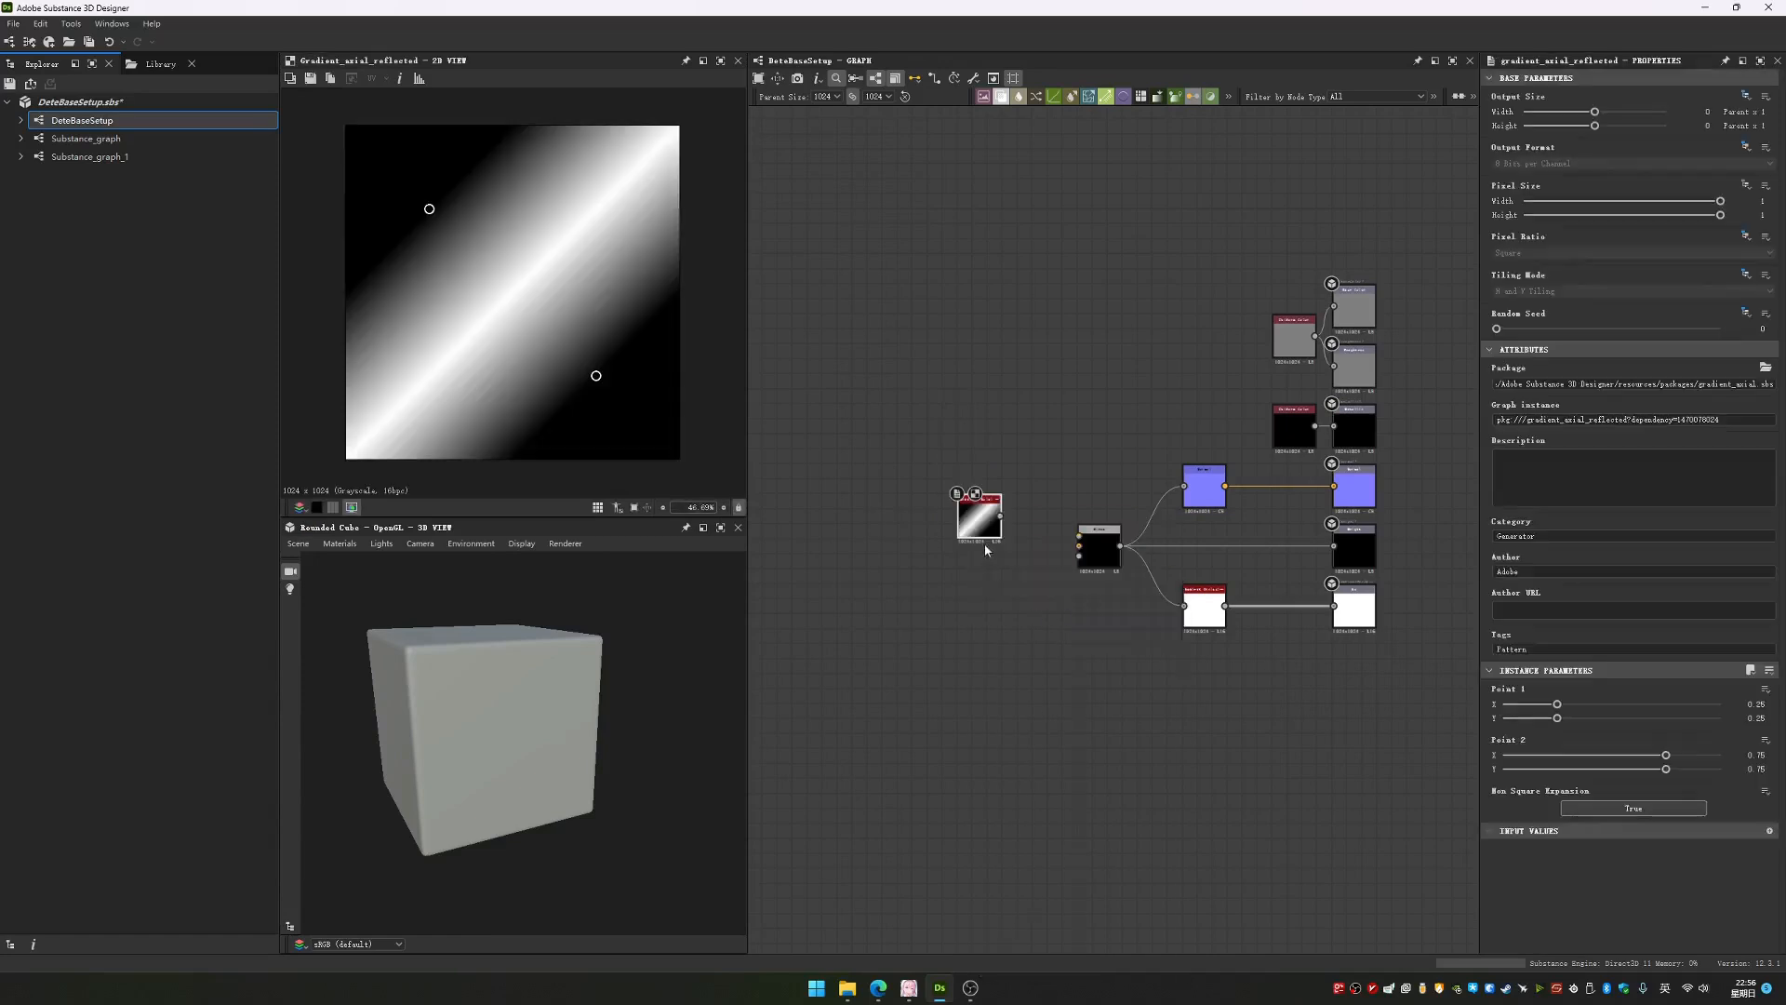
Connect the Gradient Axial Reflected output to the Blend node's background input and place the gradient node right beside it
{"action": "left_click_drag", "start_coordinate": [976, 586], "coordinate": [1183, 543]}
{"action": "scroll", "coordinate": [1010, 564], "scroll_direction": "up", "scroll_amount": 4}
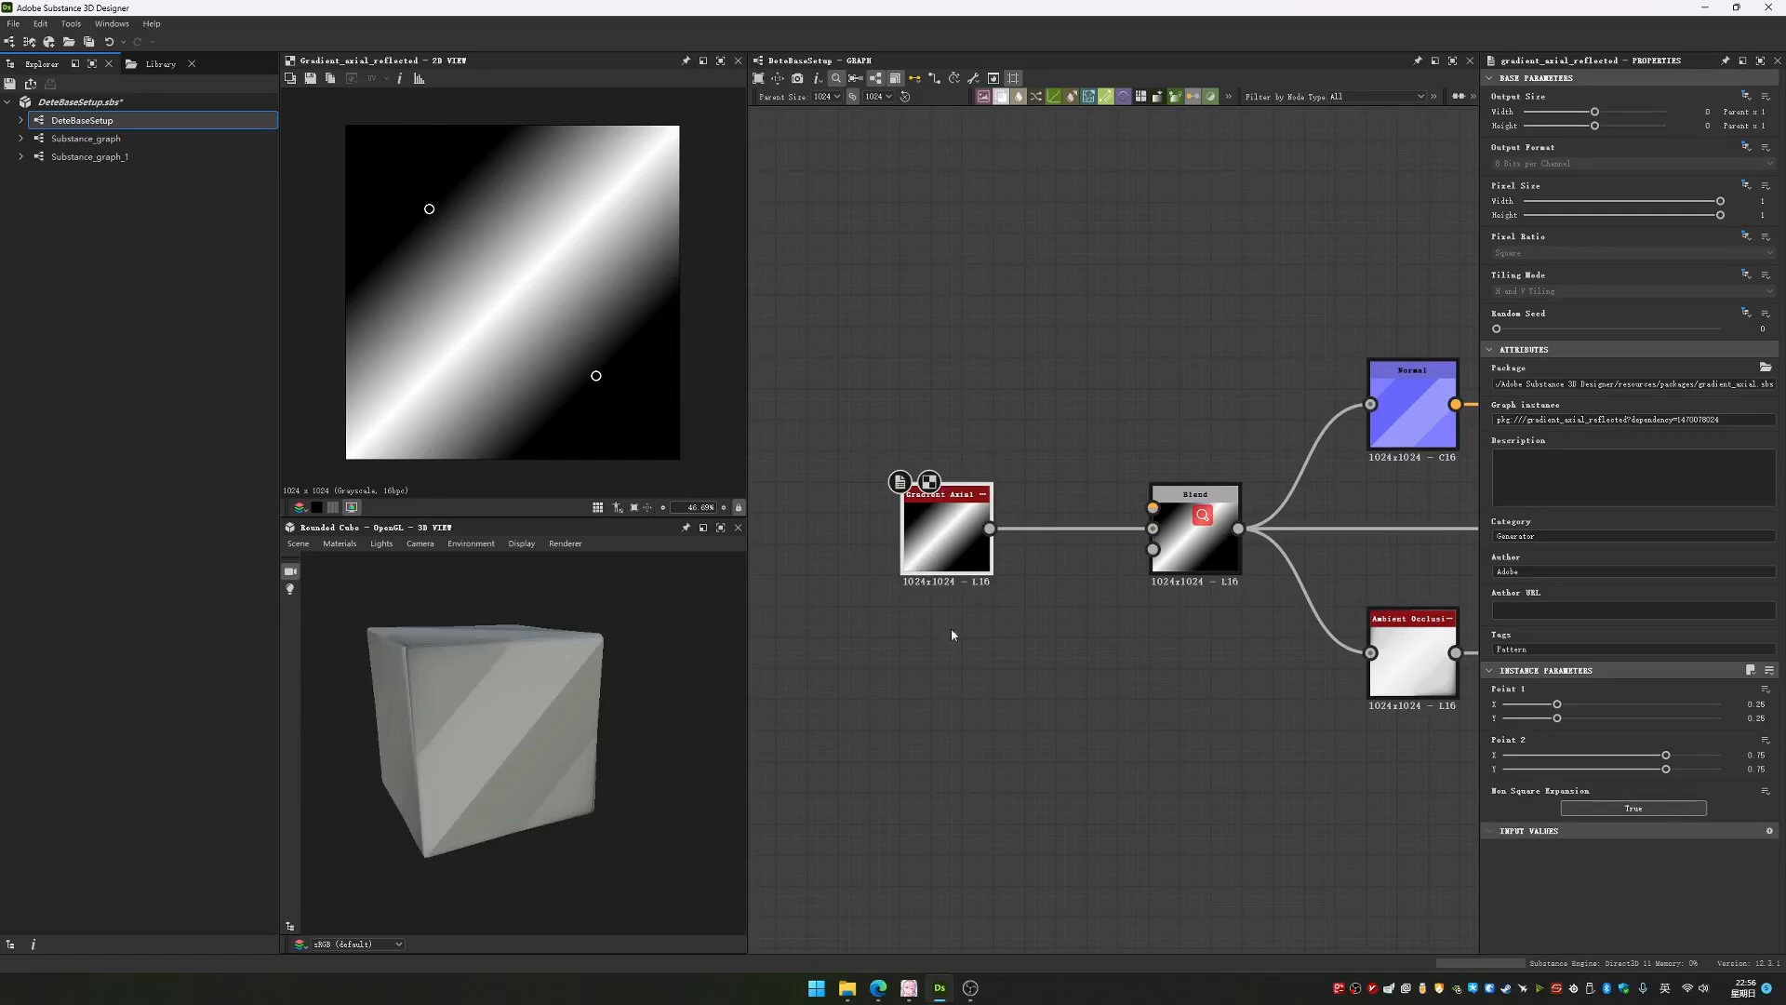
{"action": "middle_click_drag", "start_coordinate": [952, 570], "coordinate": [962, 626]}
{"action": "left_click_drag", "start_coordinate": [966, 594], "coordinate": [1110, 593]}
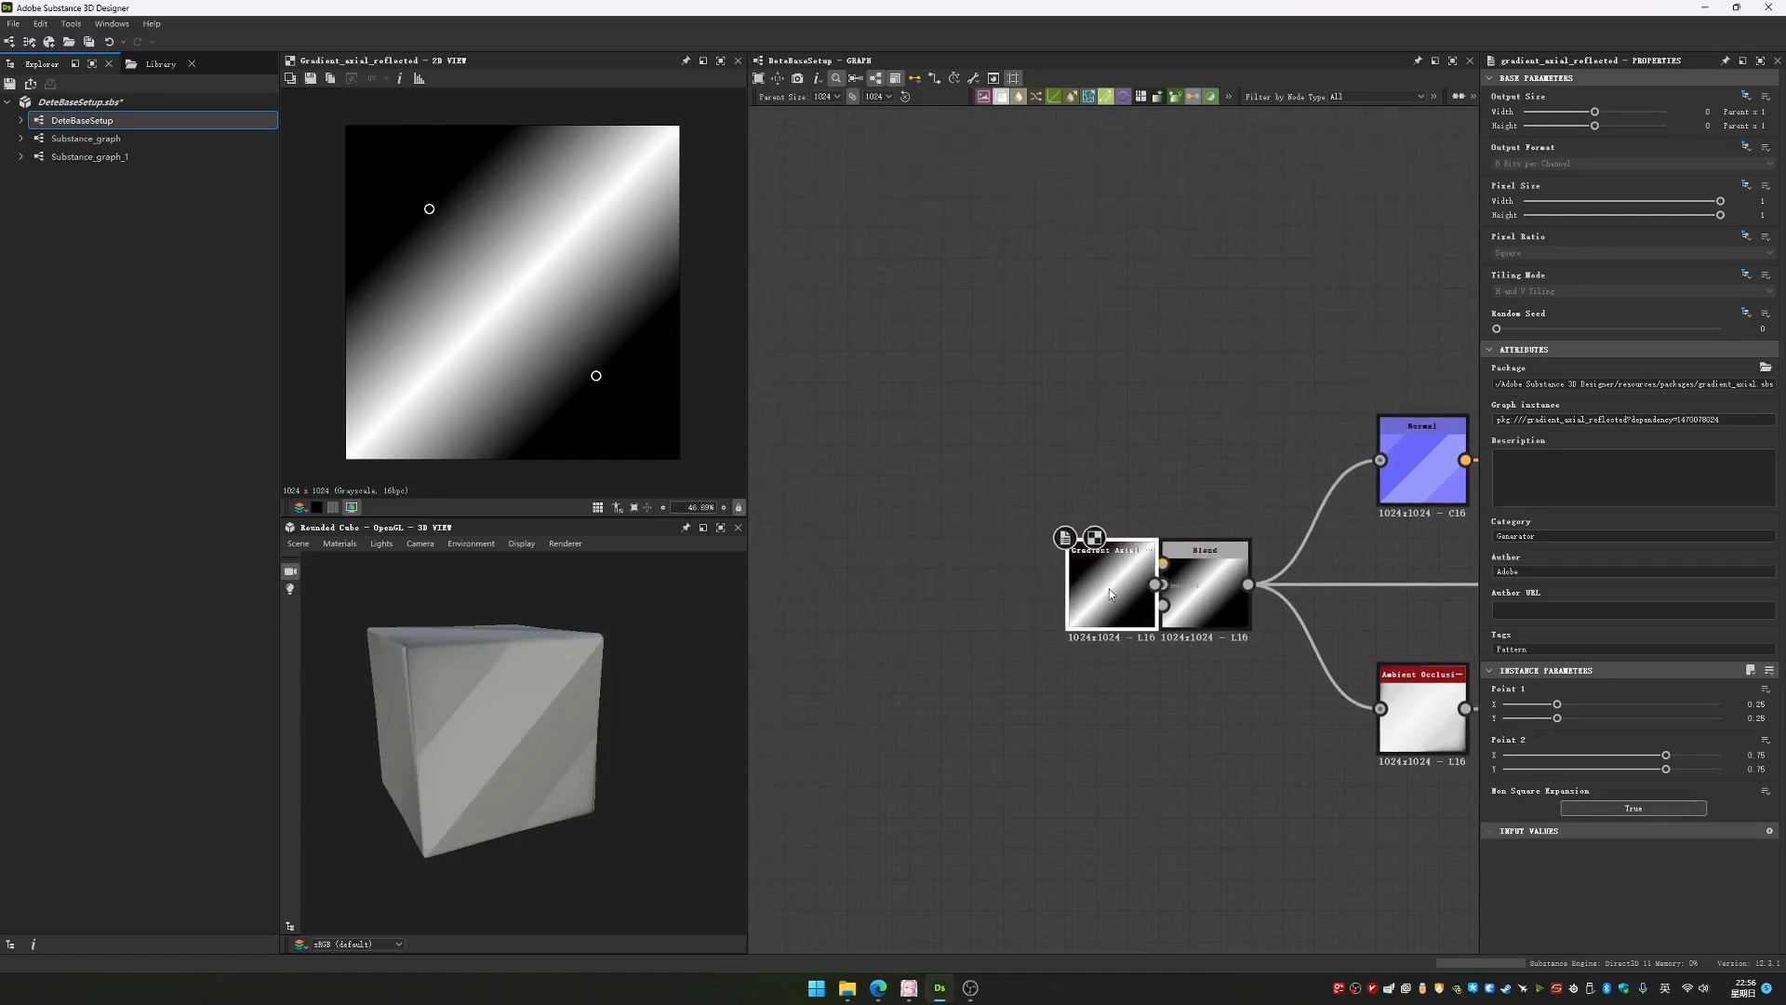
Shift the Normal, Ambient Occlusion, Uniform Color and output nodes together slightly downward relative to the Blend node
{"action": "middle_click_drag", "start_coordinate": [1298, 683], "coordinate": [1092, 685]}
{"action": "scroll", "coordinate": [1084, 686], "scroll_direction": "down", "scroll_amount": 4}
{"action": "left_click_drag", "start_coordinate": [1092, 335], "coordinate": [1449, 758]}
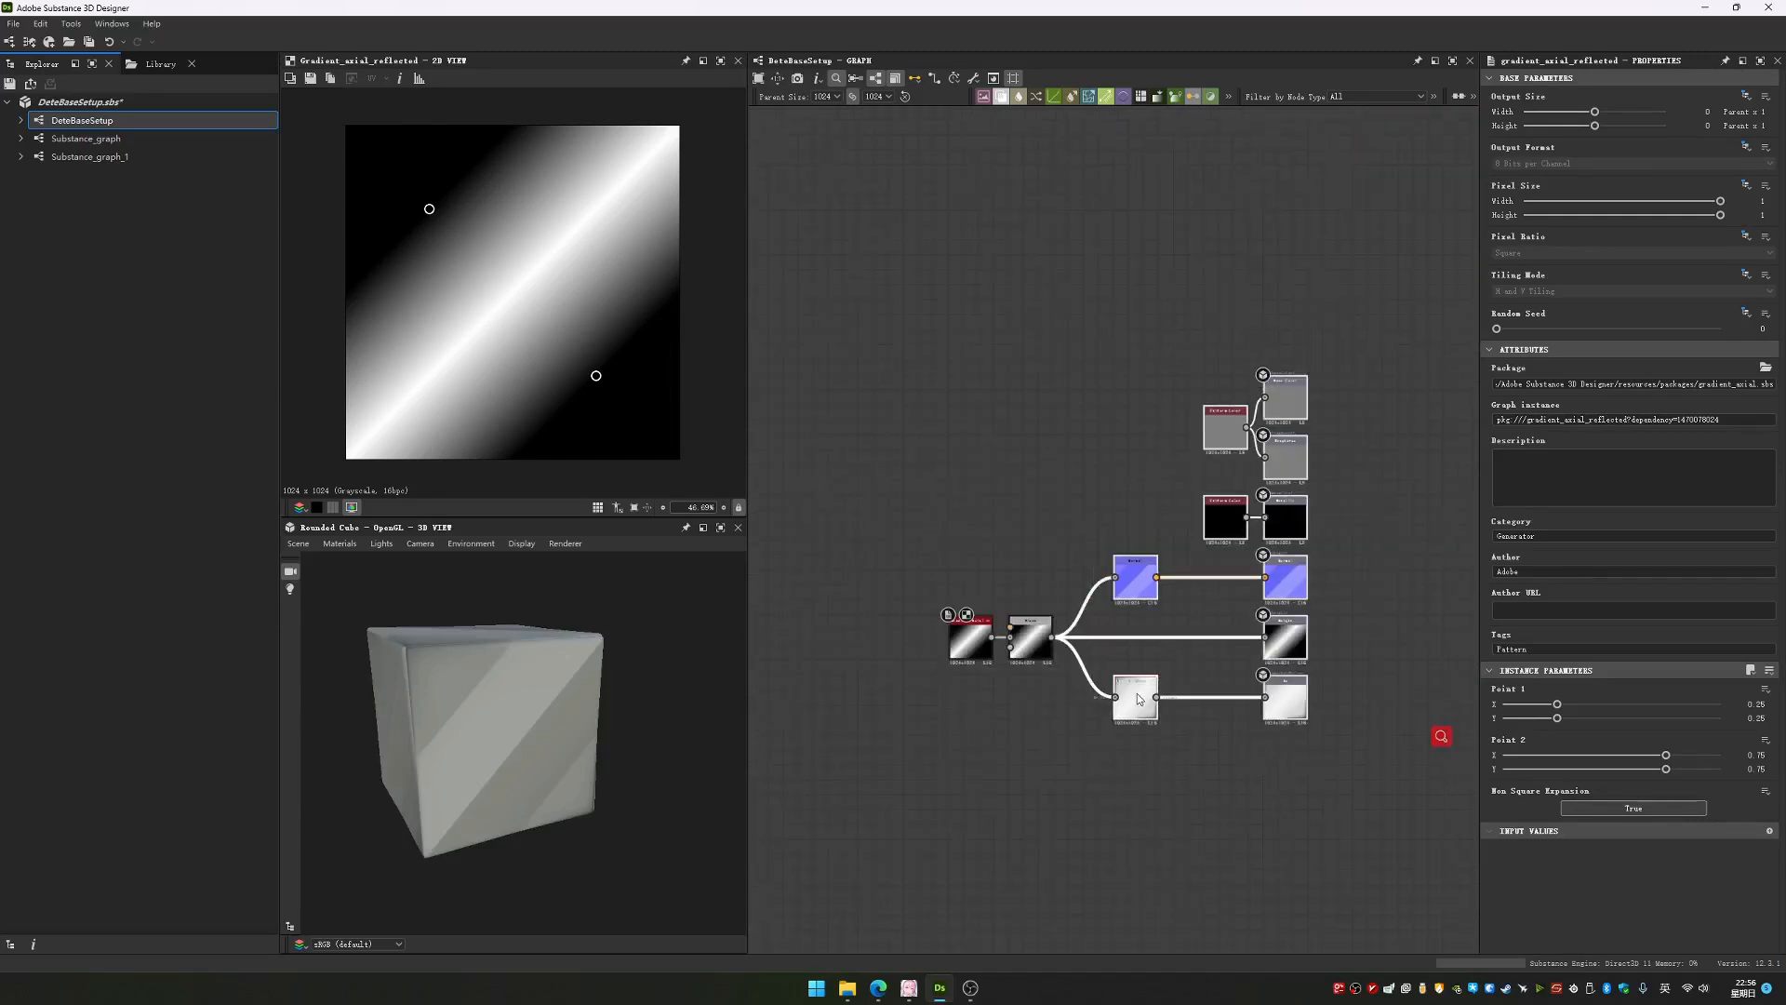
{"action": "left_click_drag", "start_coordinate": [1136, 699], "coordinate": [1121, 731]}
{"action": "left_click", "coordinate": [1012, 731]}
Examine the gradient on the rounded cube and compare the 2D previews of the Blend and Normal nodes
{"action": "left_click_drag", "start_coordinate": [529, 689], "coordinate": [525, 711]}
{"action": "scroll", "coordinate": [525, 710], "scroll_direction": "up", "scroll_amount": 3}
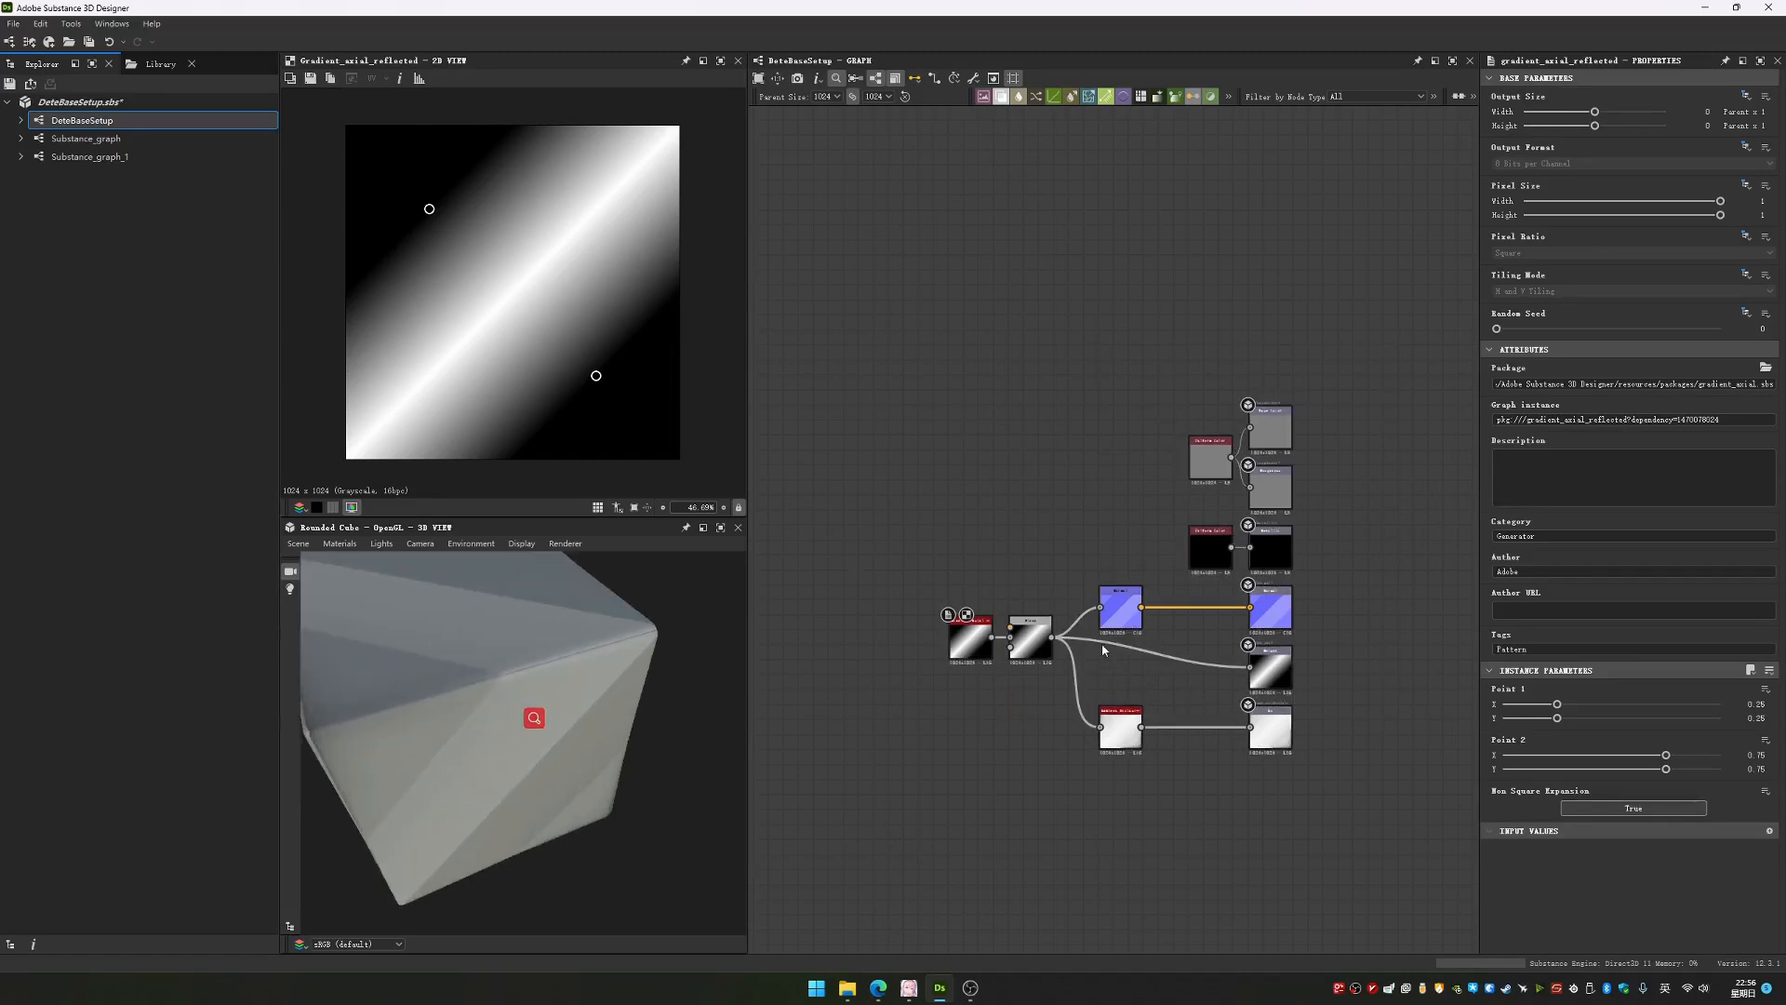
{"action": "scroll", "coordinate": [1099, 645], "scroll_direction": "up", "scroll_amount": 5}
{"action": "double_click", "coordinate": [936, 643]}
{"action": "double_click", "coordinate": [1143, 566]}
{"action": "double_click", "coordinate": [930, 627]}
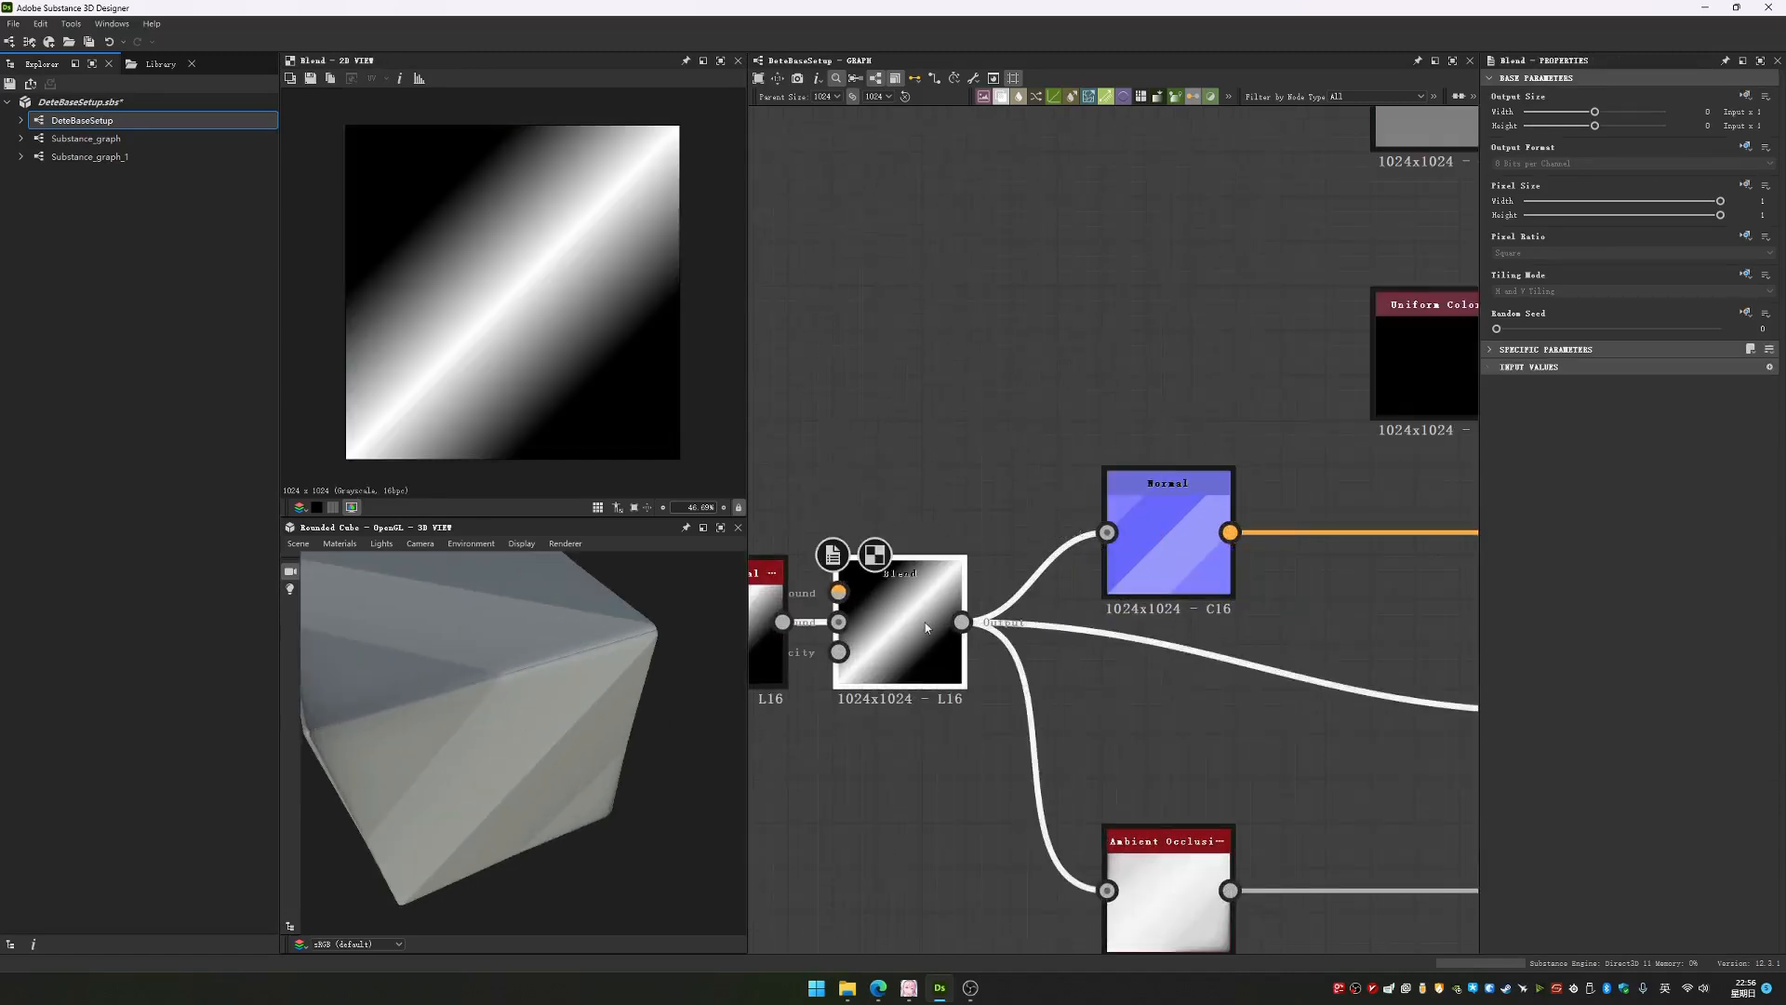
{"action": "double_click", "coordinate": [1155, 565]}
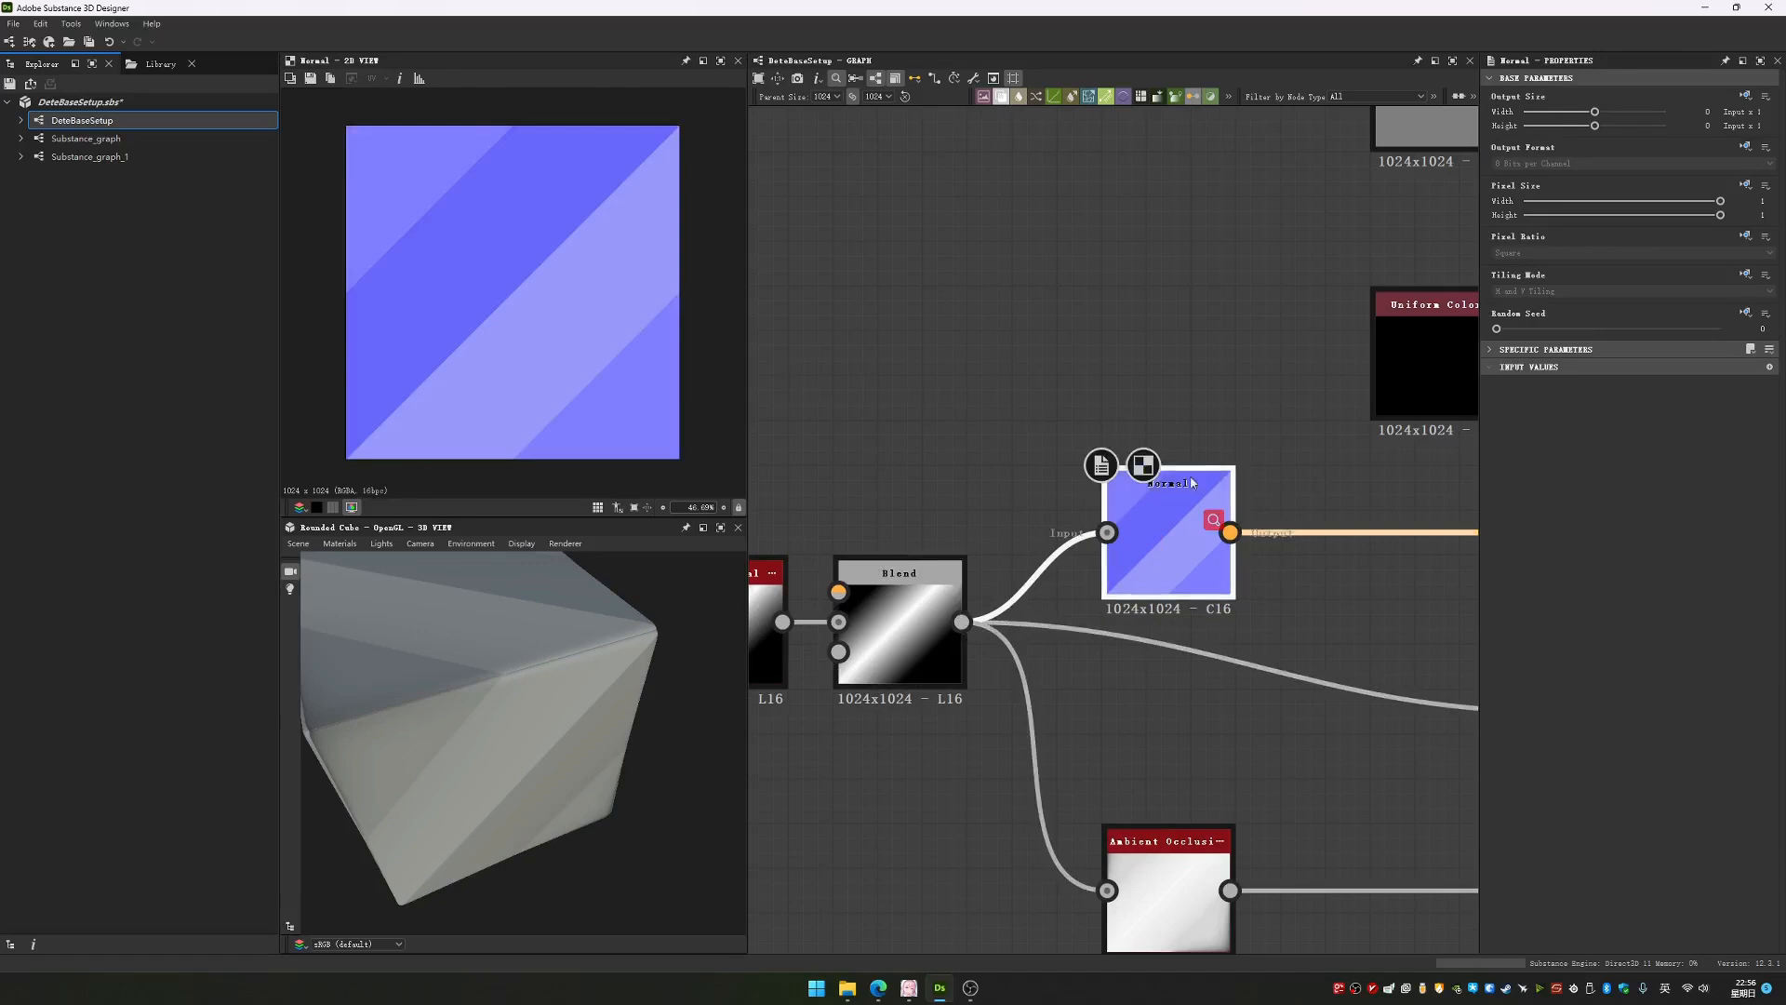
{"action": "middle_click_drag", "start_coordinate": [984, 571], "coordinate": [1121, 540]}
{"action": "double_click", "coordinate": [995, 547]}
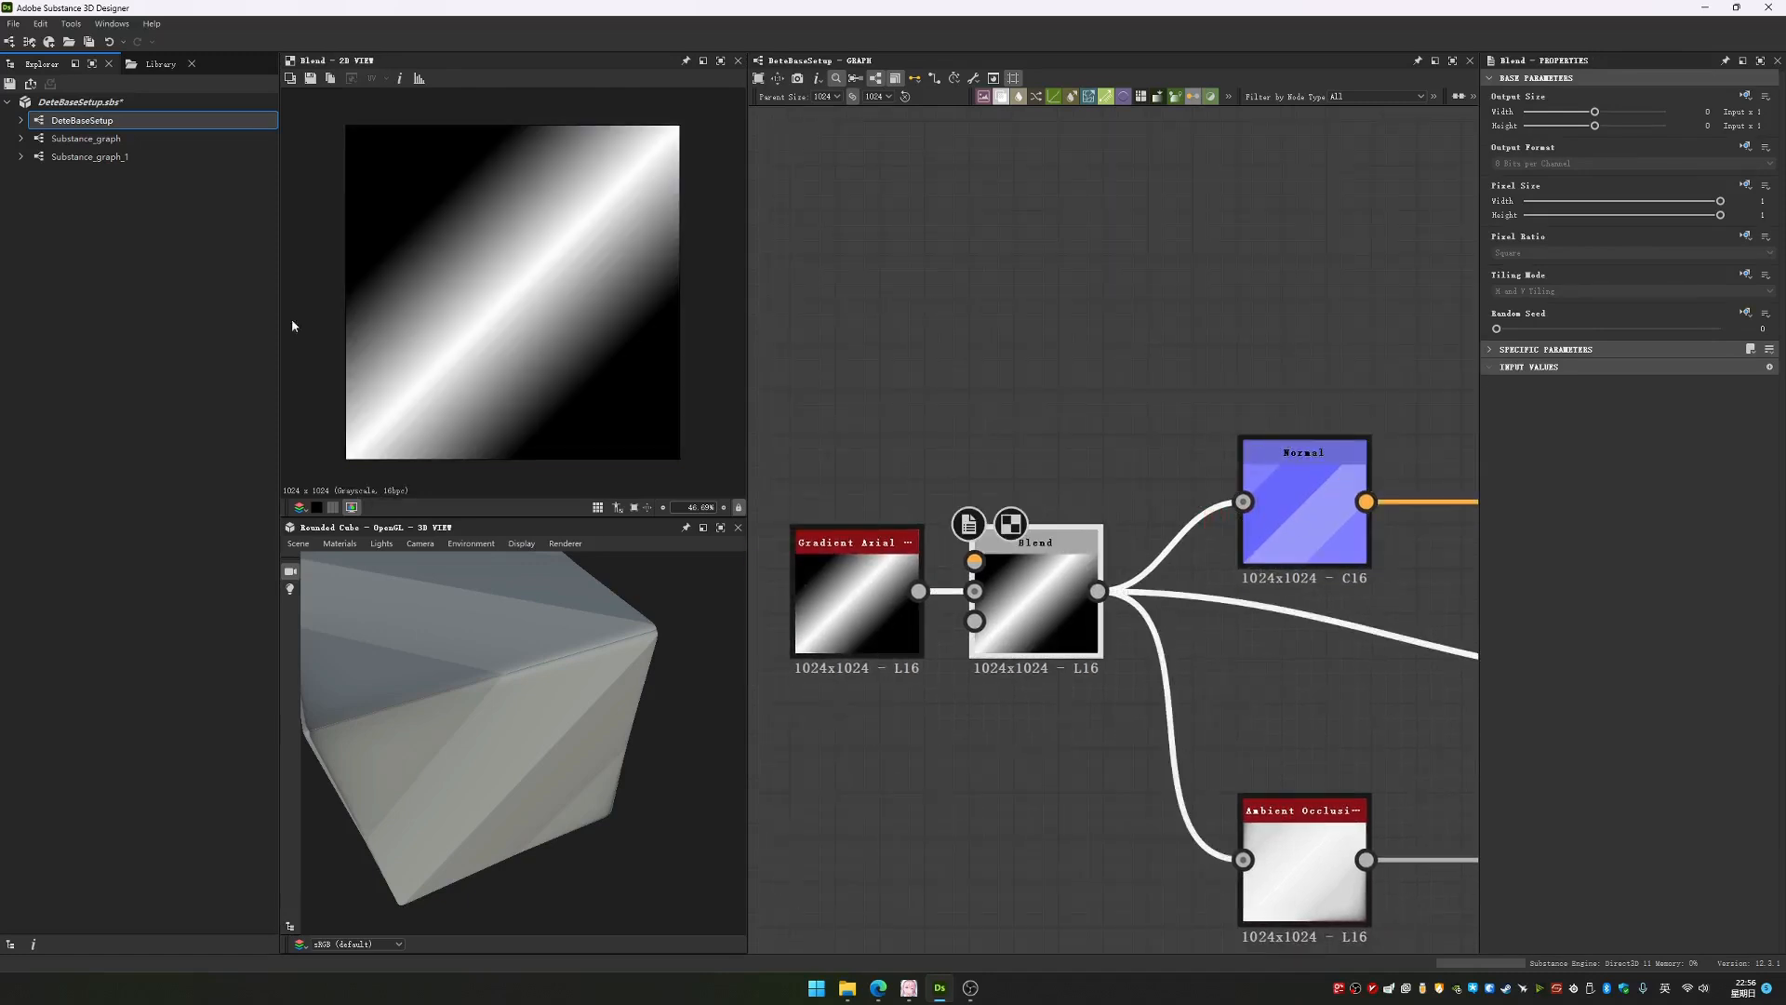
{"action": "double_click", "coordinate": [1322, 499]}
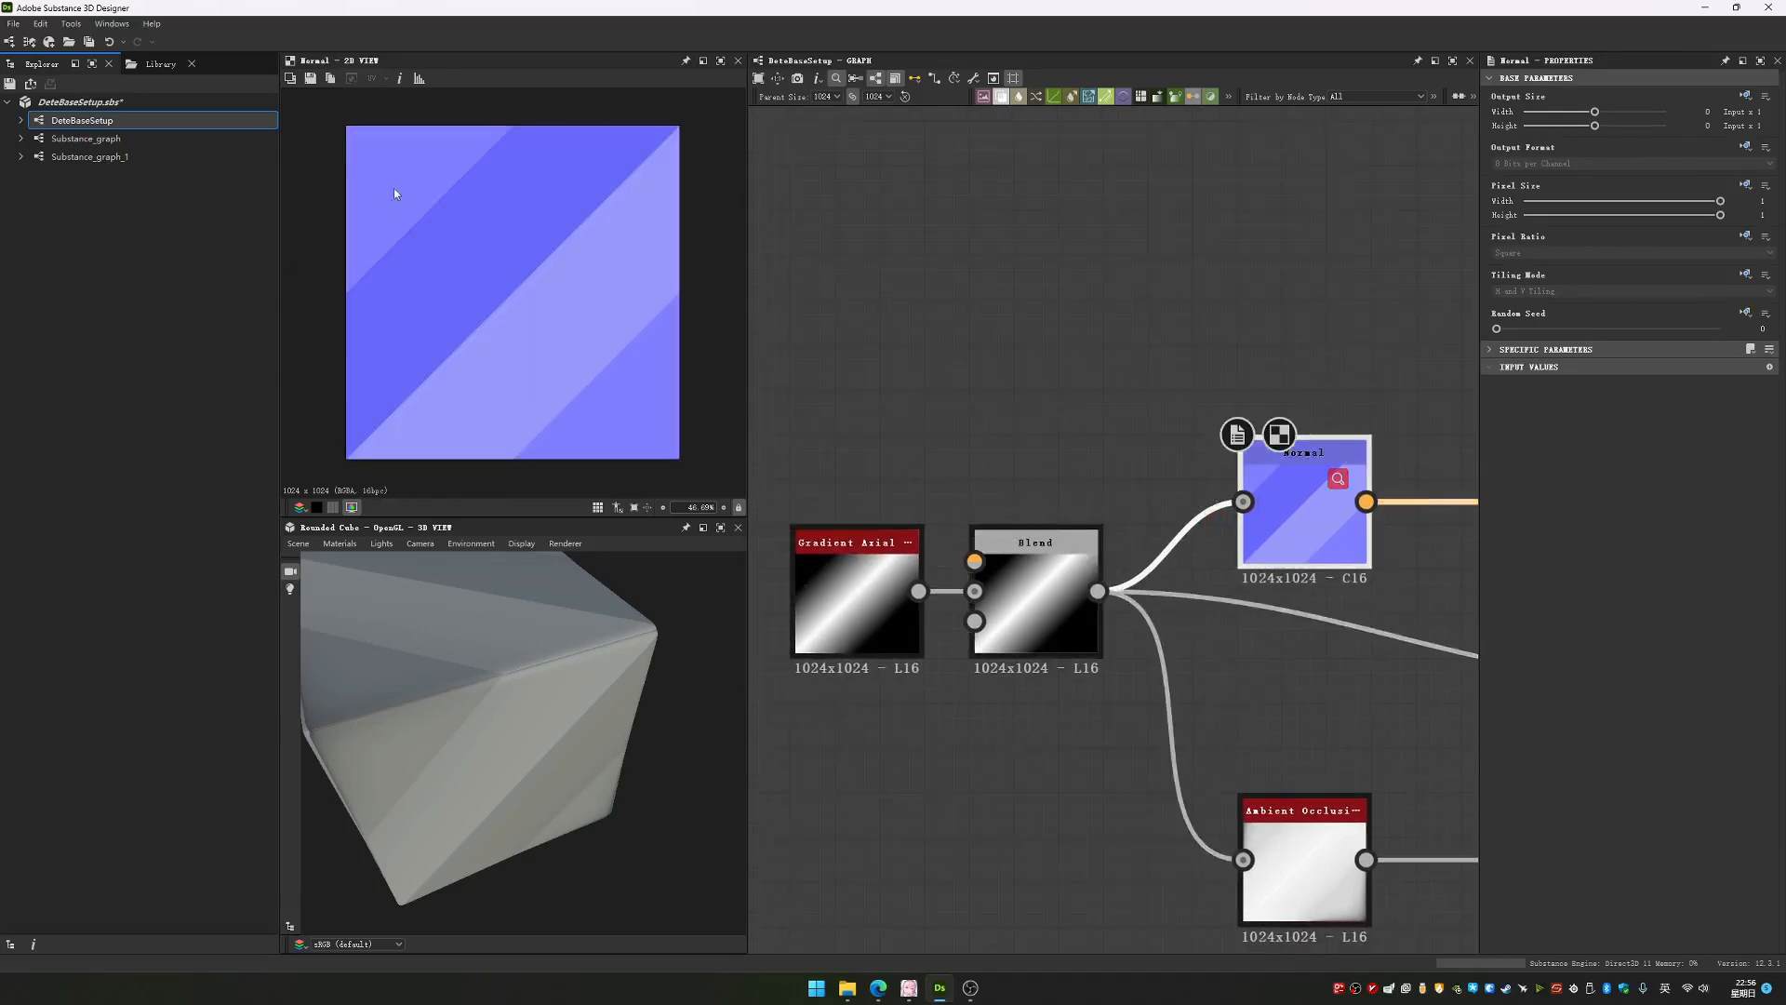
Compare the 2D previews of the Ambient Occlusion and Blend nodes
{"action": "middle_click_drag", "start_coordinate": [1334, 858], "coordinate": [1225, 678]}
{"action": "double_click", "coordinate": [1225, 677]}
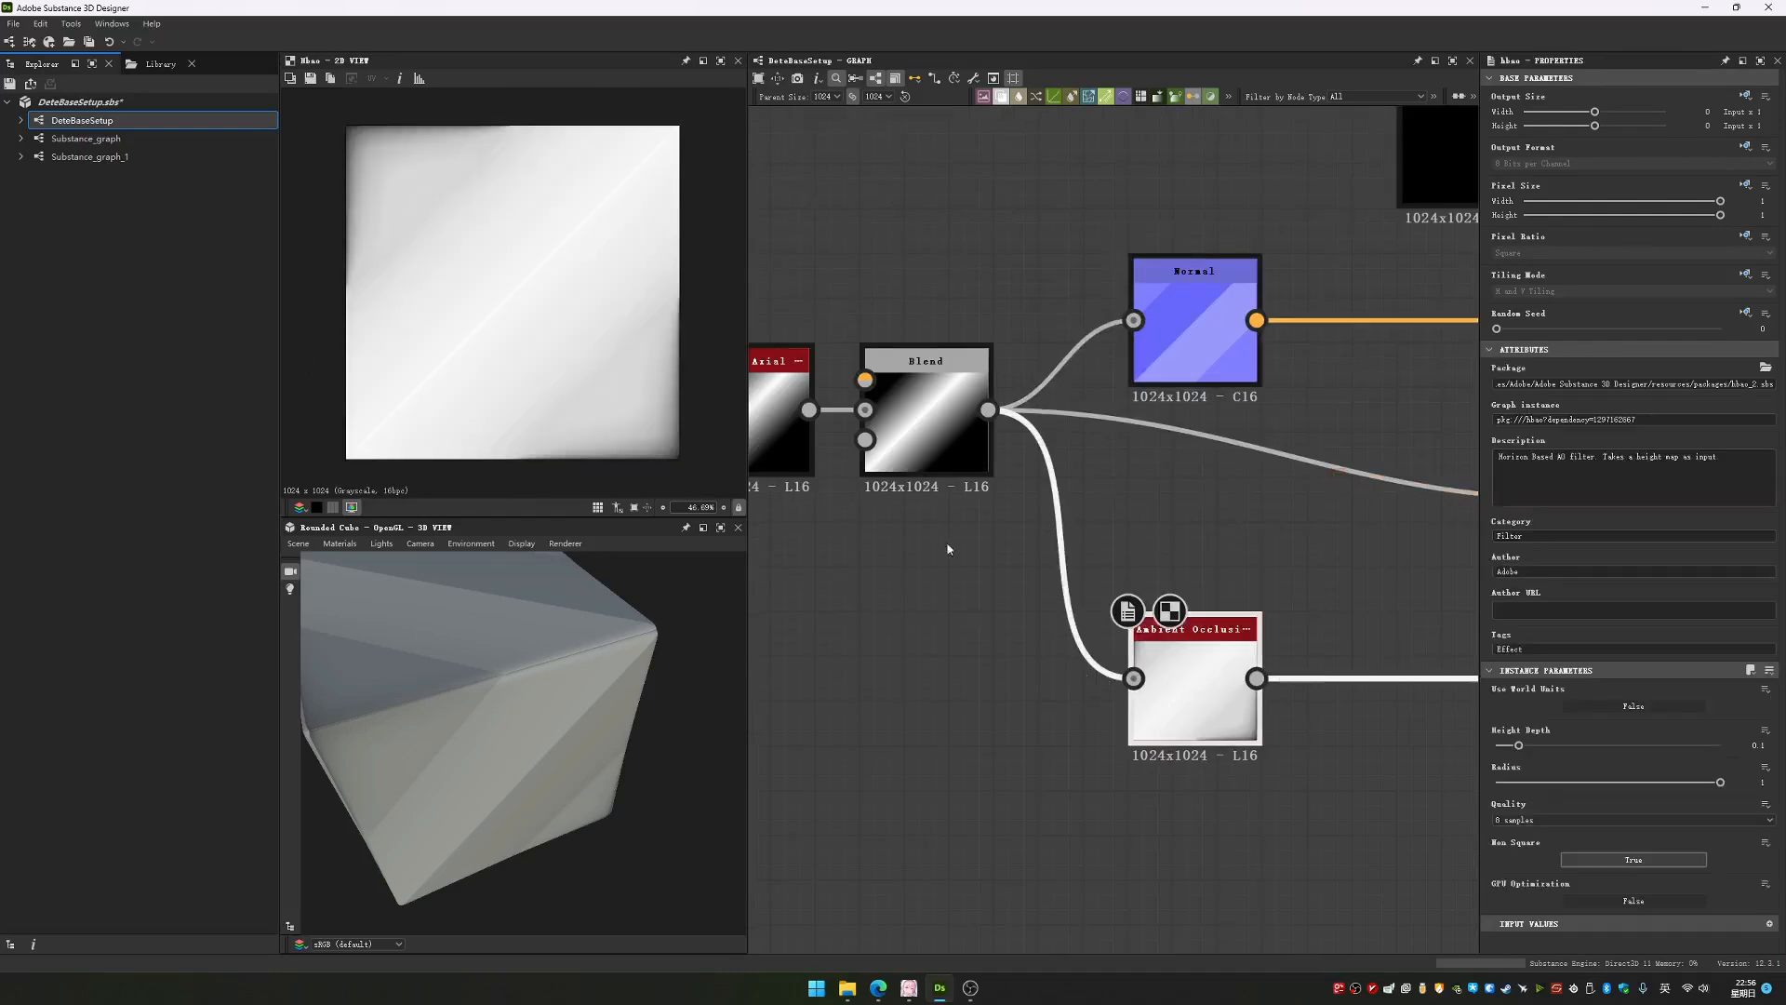
{"action": "double_click", "coordinate": [935, 444]}
{"action": "double_click", "coordinate": [1191, 696]}
Inspect the rounded cube from another angle and nudge the Blend node slightly down
{"action": "scroll", "coordinate": [960, 435], "scroll_direction": "down", "scroll_amount": 6}
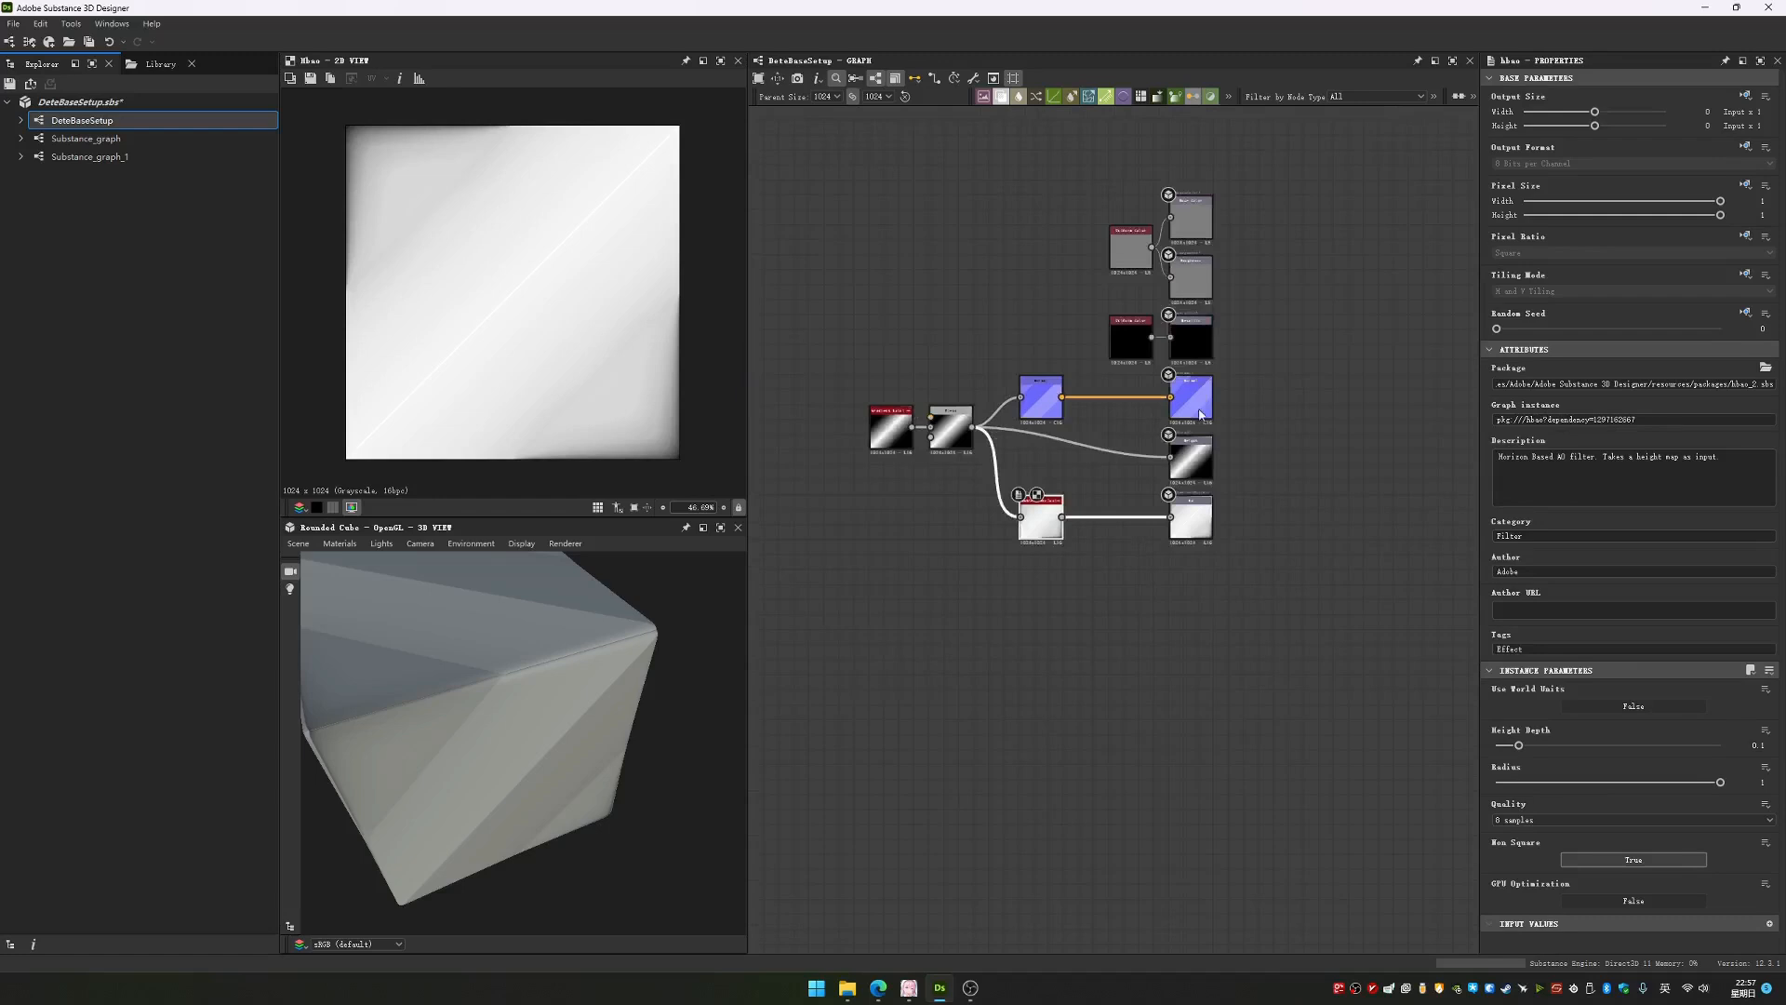
{"action": "middle_click_drag", "start_coordinate": [1190, 422], "coordinate": [1176, 461]}
{"action": "scroll", "coordinate": [1176, 461], "scroll_direction": "up", "scroll_amount": 4}
{"action": "middle_click_drag", "start_coordinate": [465, 579], "coordinate": [508, 689]}
{"action": "left_click_drag", "start_coordinate": [508, 694], "coordinate": [632, 807]}
{"action": "middle_click_drag", "start_coordinate": [991, 443], "coordinate": [1096, 494]}
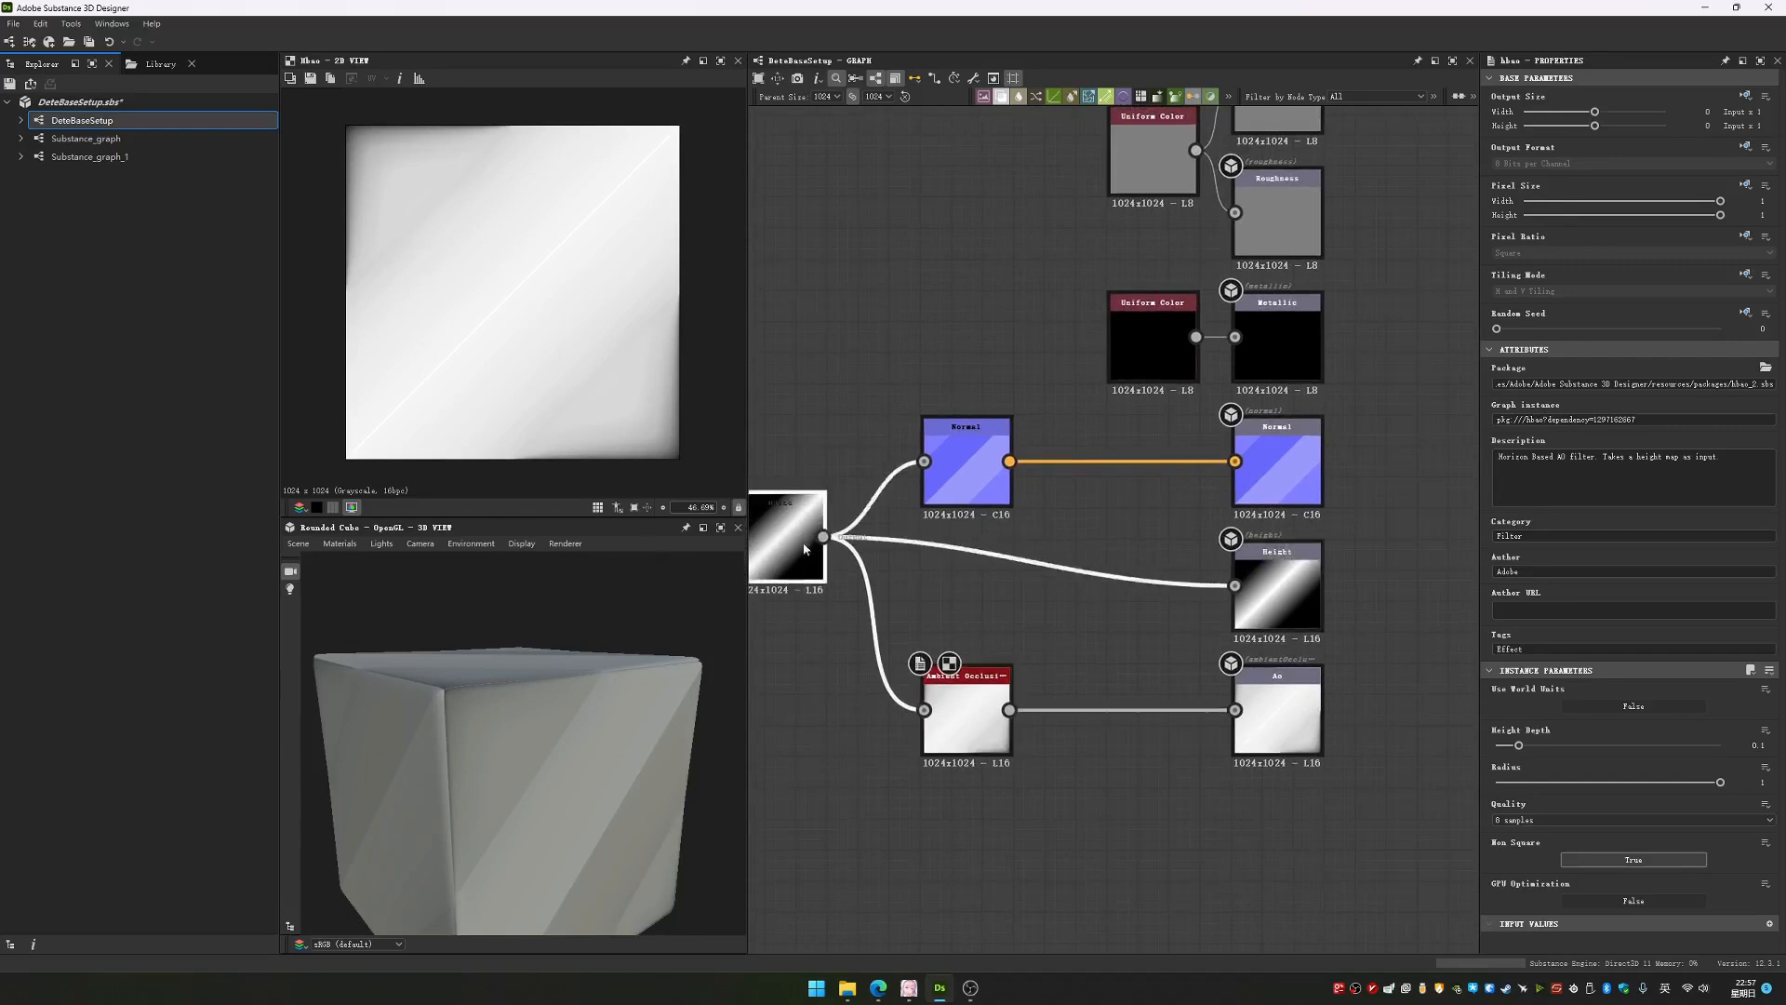
{"action": "left_click_drag", "start_coordinate": [804, 549], "coordinate": [803, 568]}
Preview the Height output in 2D and examine how the gradient affects the rounded cube in 3D
{"action": "left_click", "coordinate": [1280, 593]}
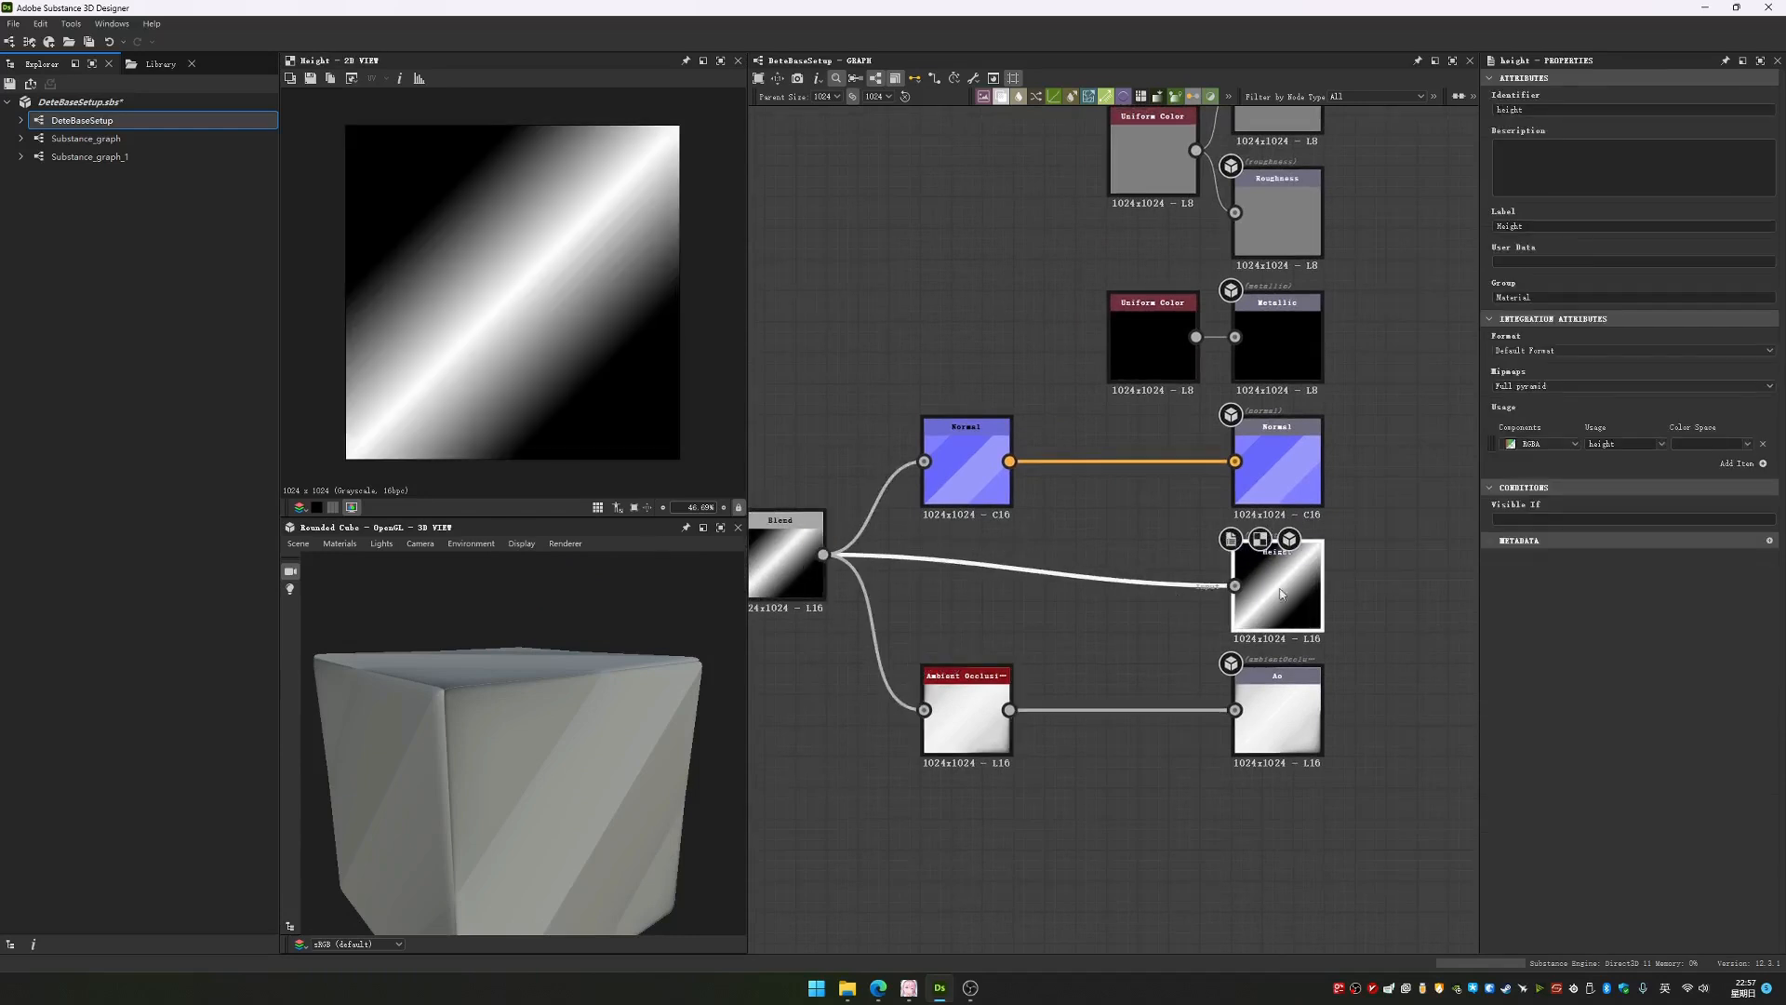
{"action": "mouse_move", "coordinate": [550, 721]}
{"action": "left_mouse_down"}
{"action": "mouse_move", "coordinate": [609, 722]}
{"action": "mouse_move", "coordinate": [522, 701]}
{"action": "mouse_move", "coordinate": [521, 738]}
{"action": "mouse_move", "coordinate": [571, 761]}
{"action": "mouse_move", "coordinate": [540, 744]}
{"action": "mouse_move", "coordinate": [499, 768]}
{"action": "mouse_move", "coordinate": [565, 698]}
{"action": "left_mouse_up"}
{"action": "scroll", "coordinate": [532, 745], "scroll_direction": "down", "scroll_amount": 4}
{"action": "scroll", "coordinate": [539, 744], "scroll_direction": "up", "scroll_amount": 4}
{"action": "left_click_drag", "start_coordinate": [586, 784], "coordinate": [491, 748]}
Preview the material in 3D on the Cube, Cylinder, Hollow box, Plane and Cloth meshes in turn
{"action": "left_click", "coordinate": [298, 544]}
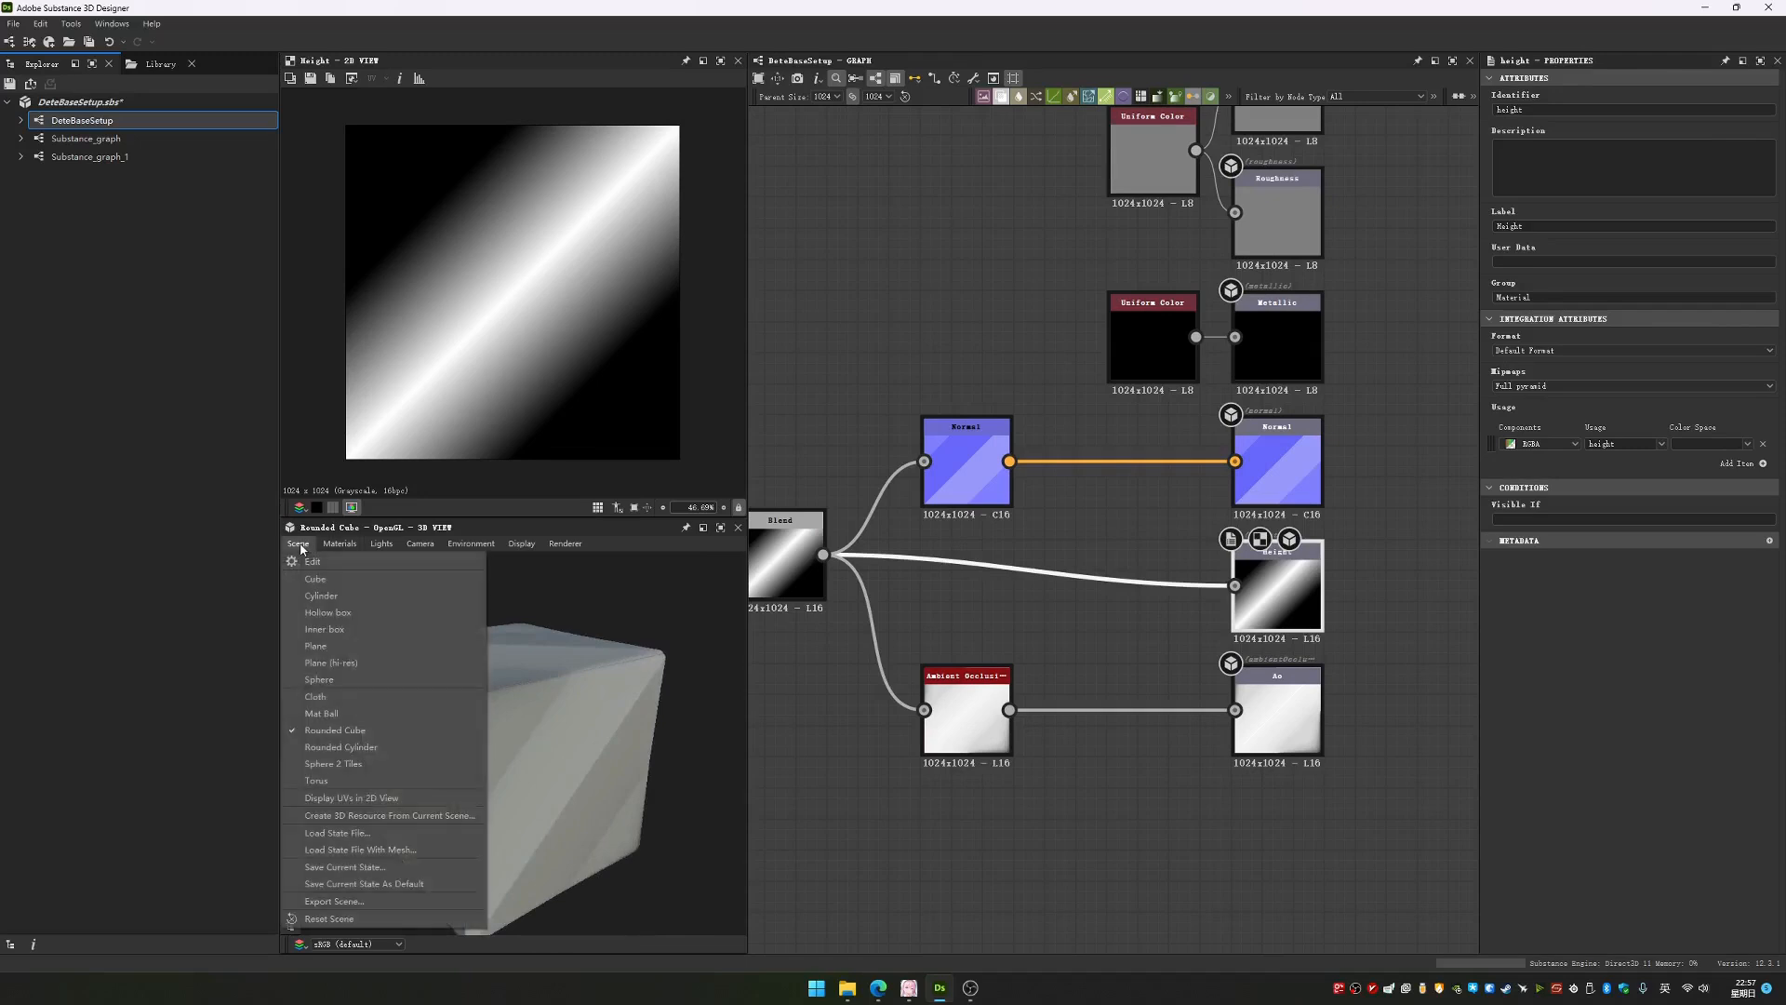
{"action": "left_click", "coordinate": [315, 579]}
{"action": "left_click", "coordinate": [298, 543]}
{"action": "left_click", "coordinate": [319, 595]}
{"action": "left_click", "coordinate": [299, 543]}
{"action": "left_click", "coordinate": [327, 612]}
{"action": "left_click", "coordinate": [299, 543]}
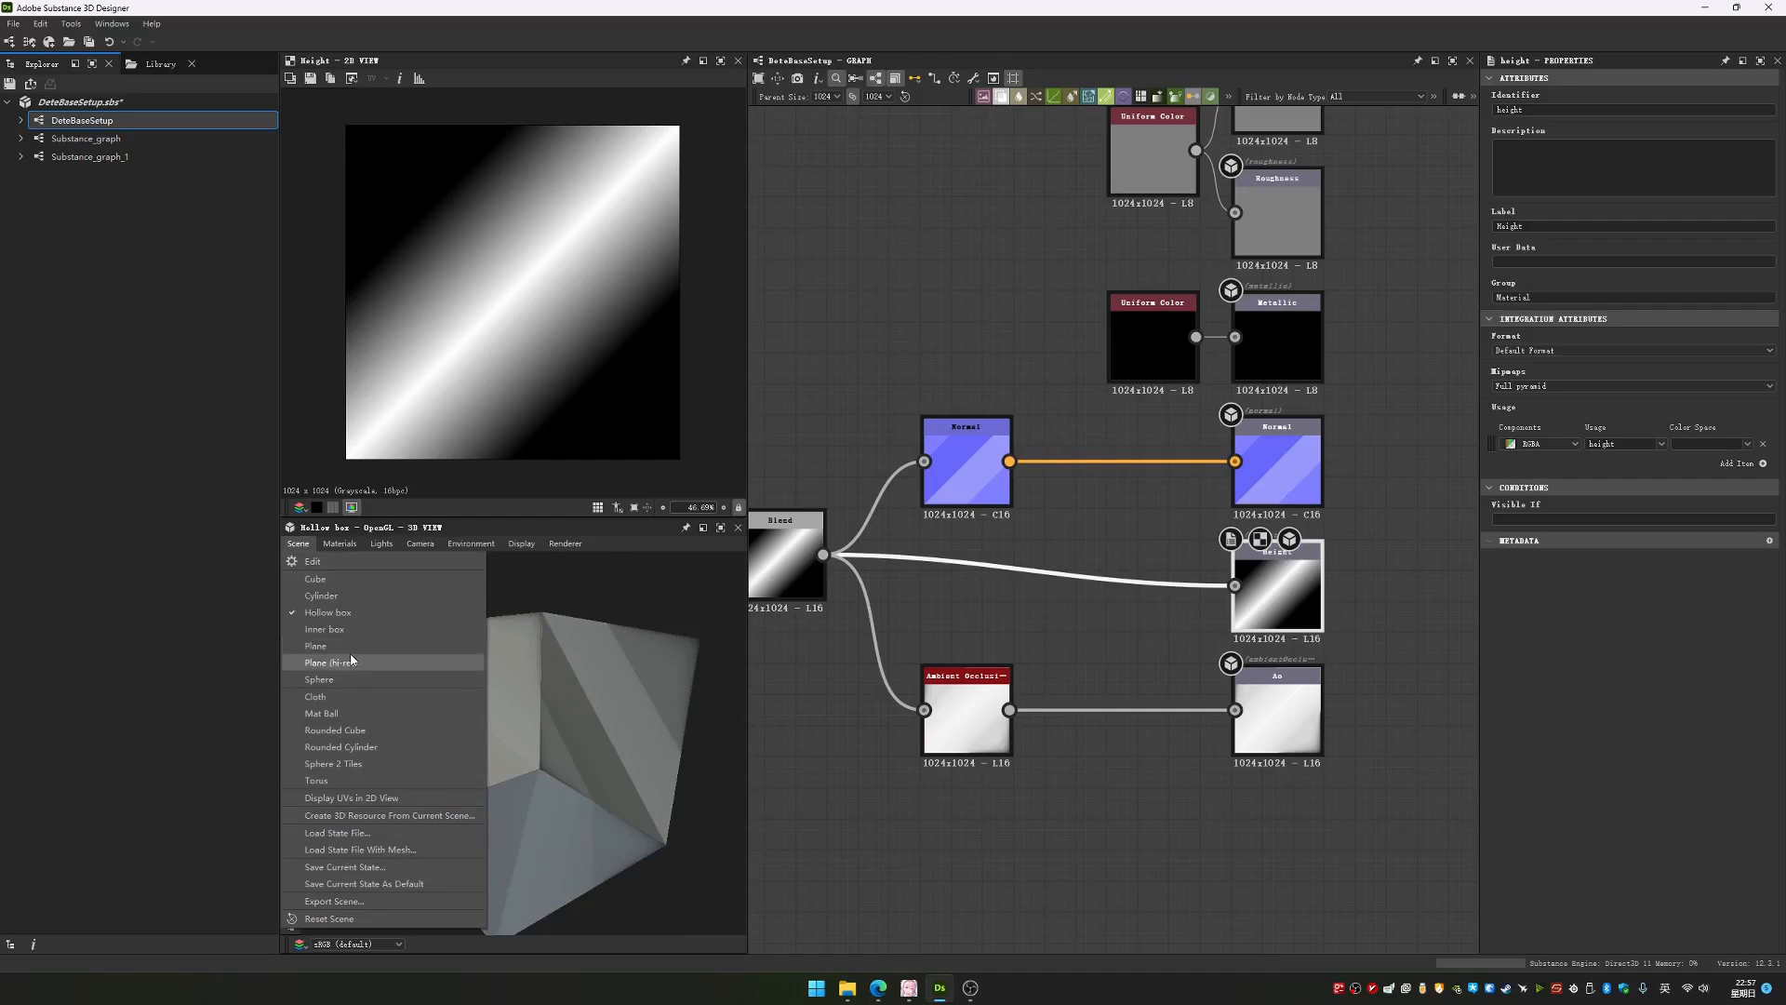
{"action": "left_click", "coordinate": [315, 646]}
{"action": "left_click", "coordinate": [298, 544]}
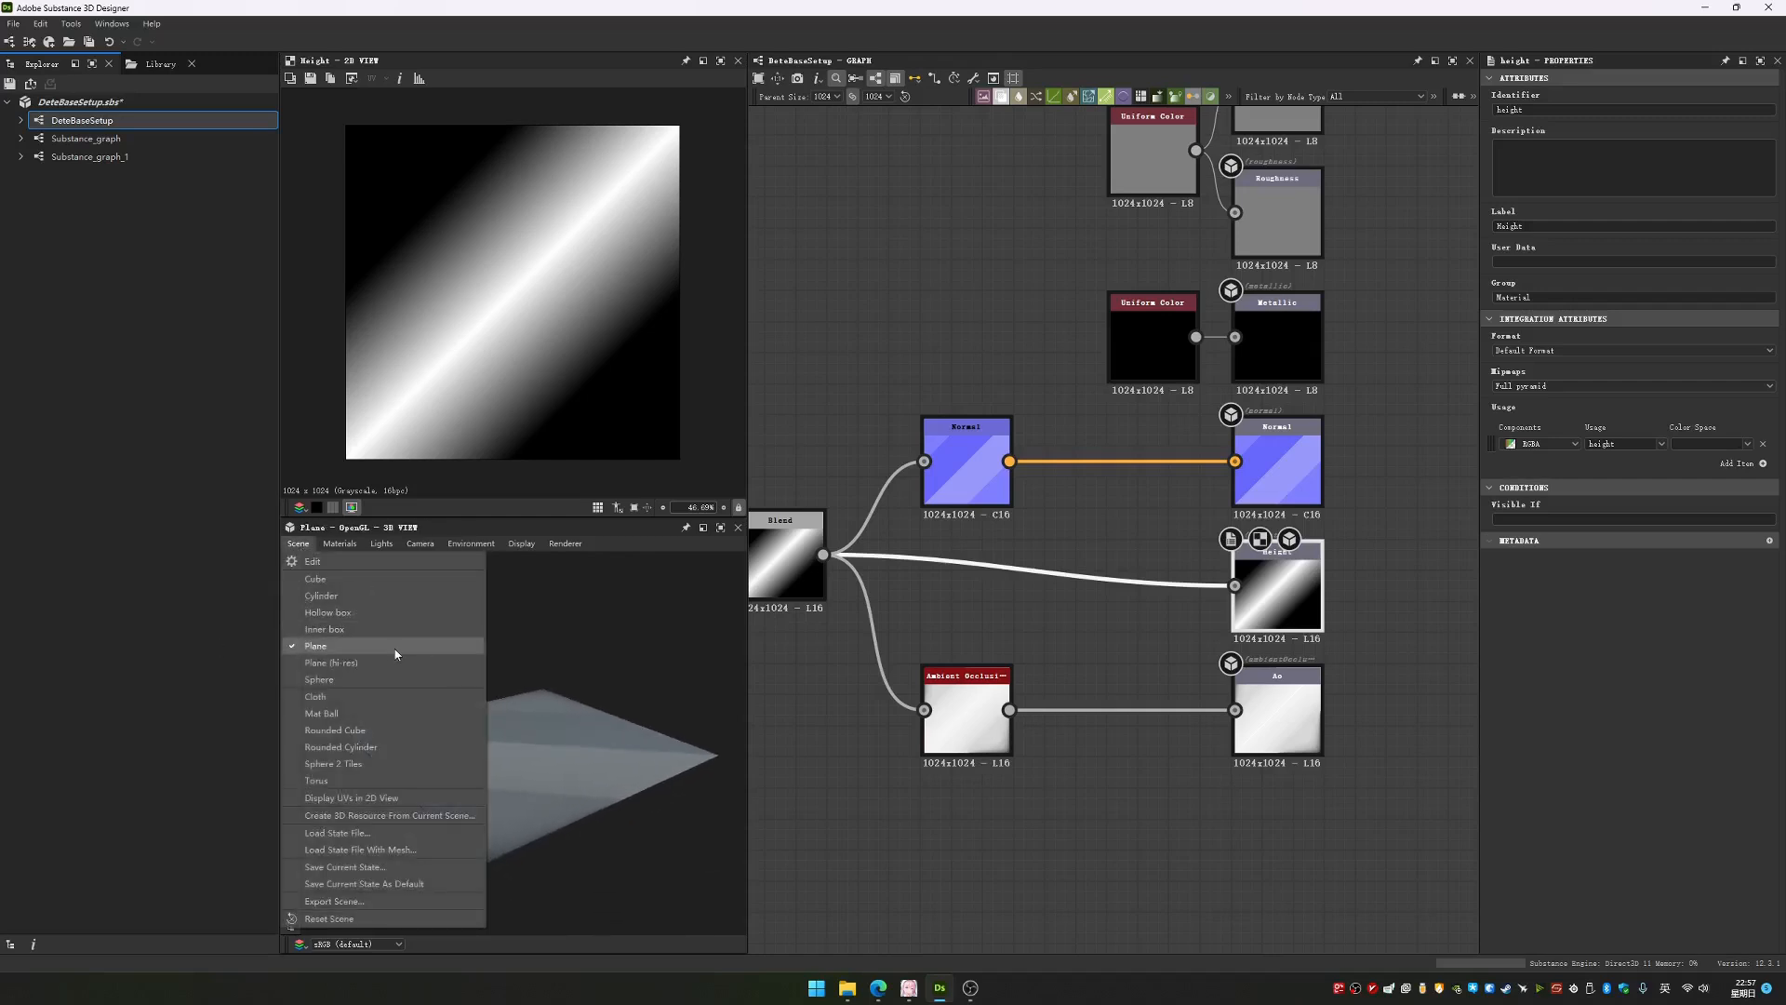
{"action": "left_click", "coordinate": [391, 696]}
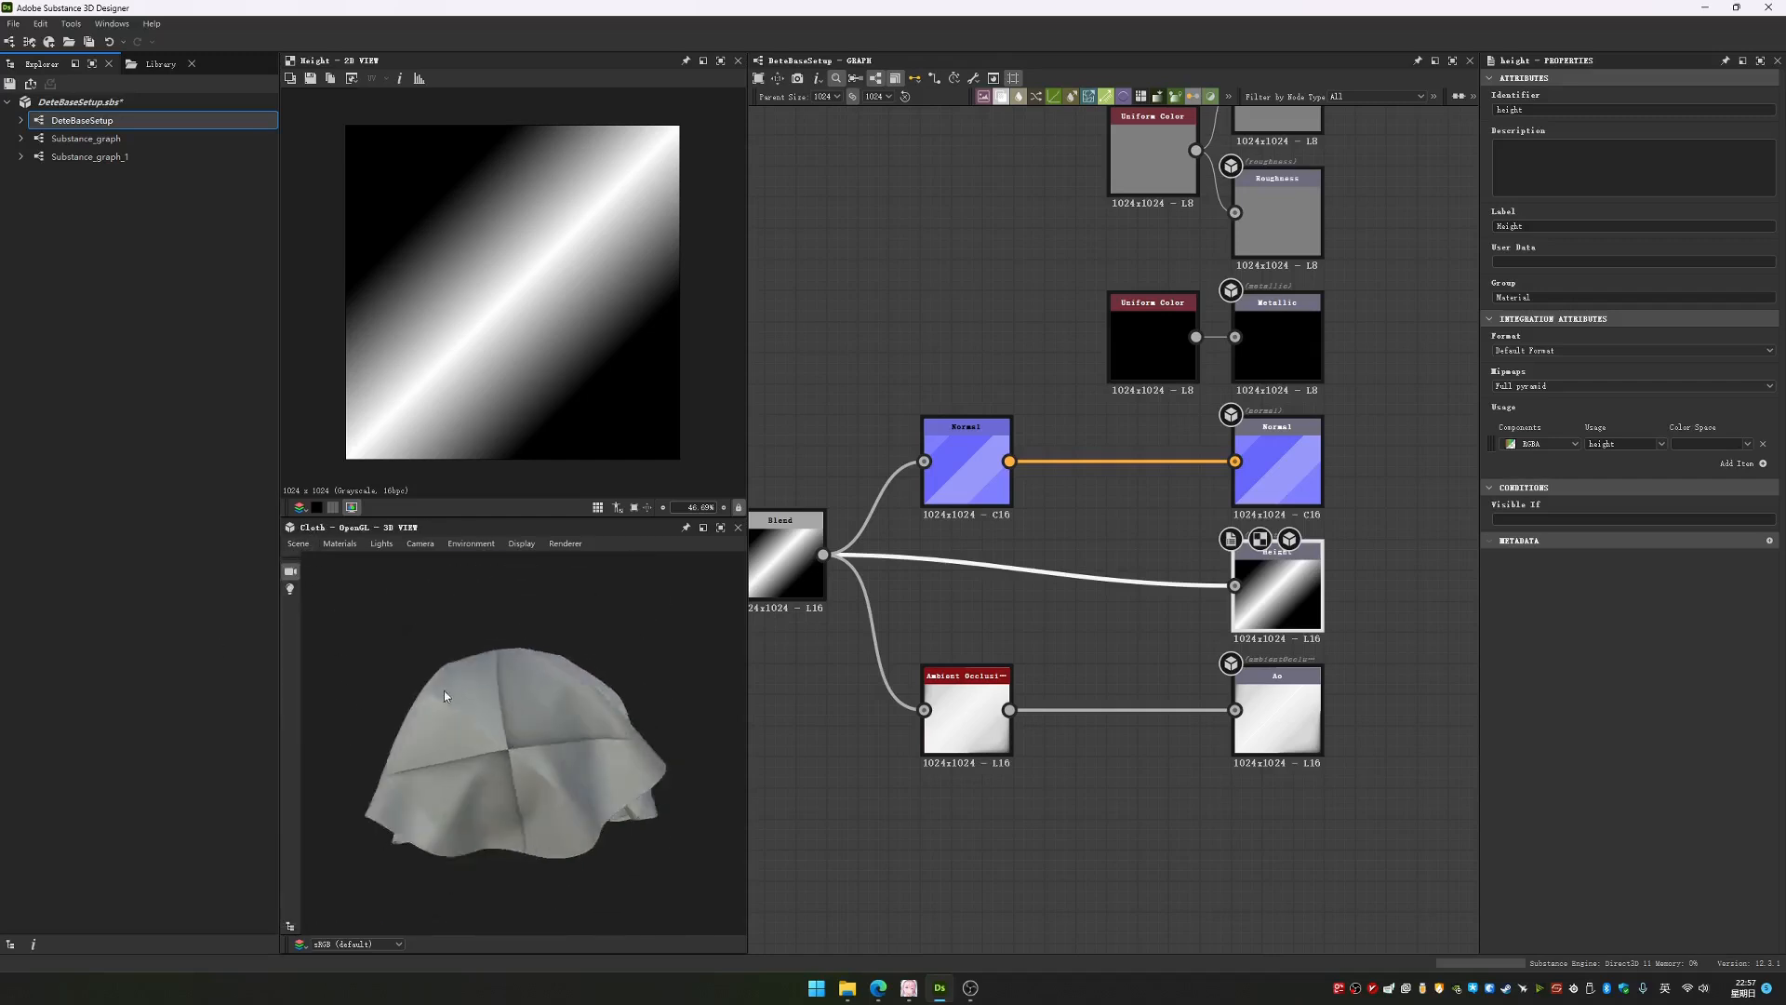
Switch the 3D preview mesh to Plane (hi-res) and inspect the gradient on it up close
{"action": "left_click", "coordinate": [299, 545]}
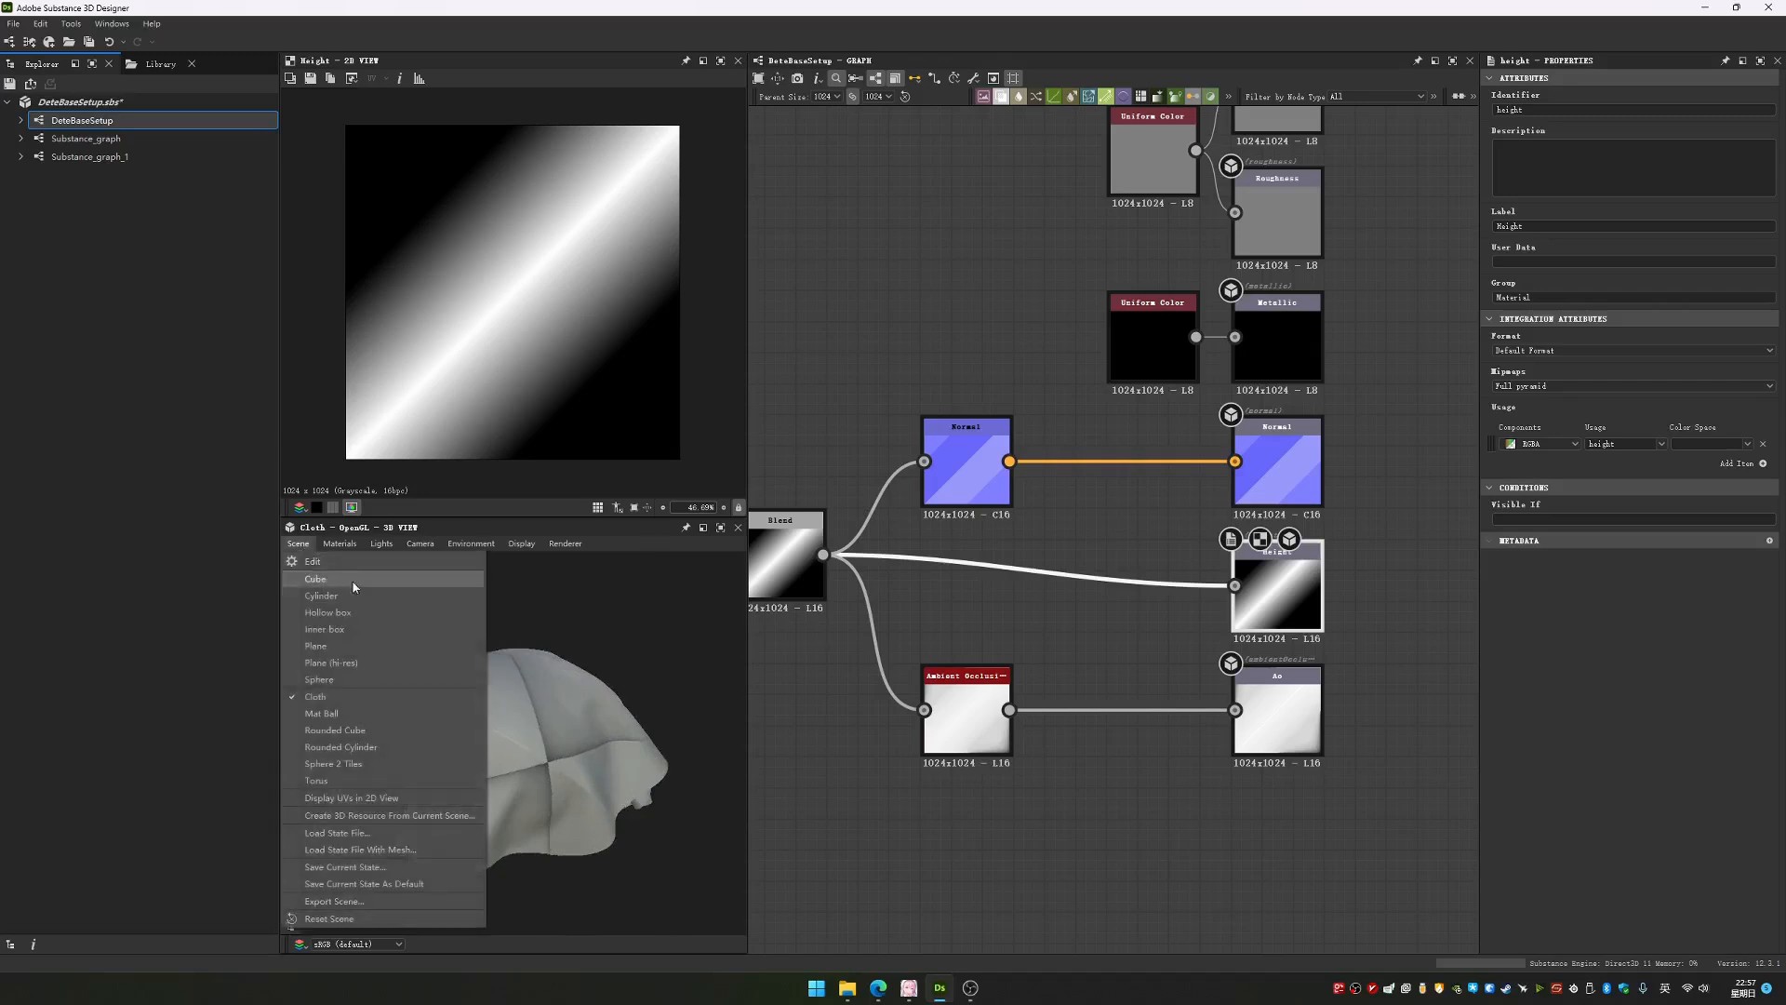
{"action": "left_click", "coordinate": [363, 662]}
{"action": "left_click_drag", "start_coordinate": [510, 767], "coordinate": [529, 733]}
{"action": "scroll", "coordinate": [511, 736], "scroll_direction": "up", "scroll_amount": 3}
{"action": "scroll", "coordinate": [511, 735], "scroll_direction": "down", "scroll_amount": 4}
{"action": "scroll", "coordinate": [517, 718], "scroll_direction": "up", "scroll_amount": 2}
{"action": "middle_click_drag", "start_coordinate": [867, 632], "coordinate": [895, 633]}
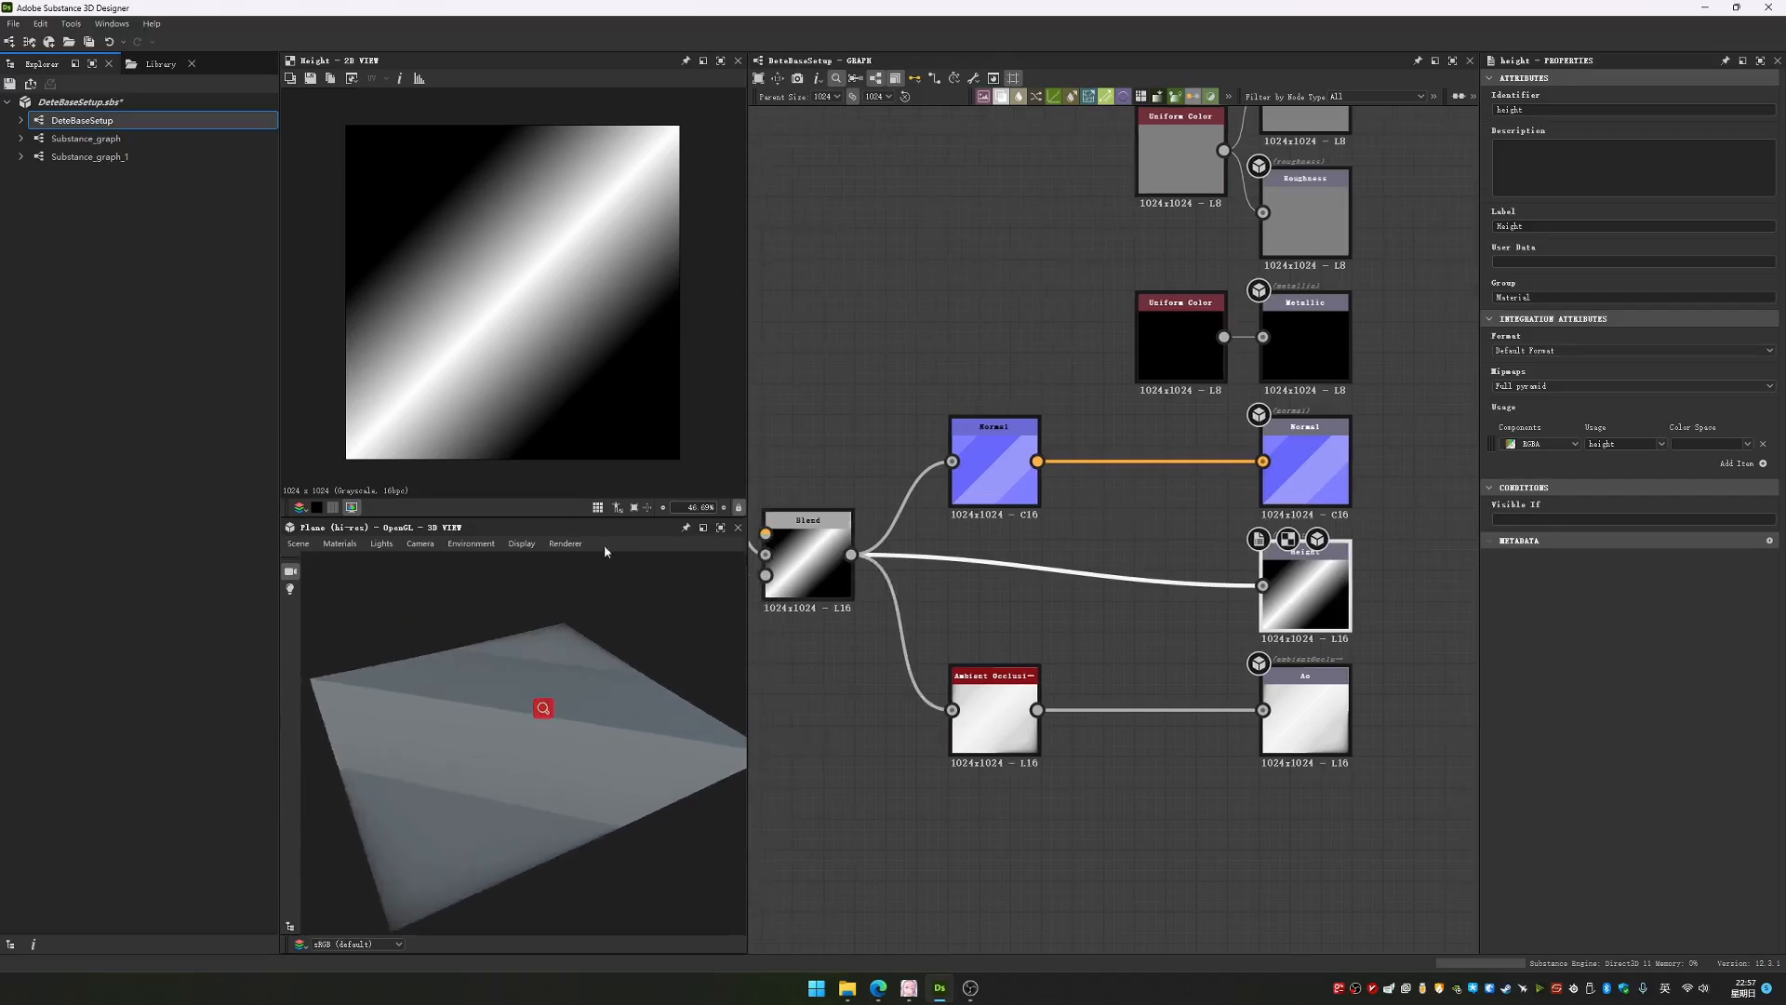
Edit the Default 3D material, setting Tessellation Factor to 10 and Height Scale to about 8, and inspect the plane from a low angle
{"action": "left_click", "coordinate": [340, 544]}
{"action": "mouse_move", "coordinate": [358, 561]}
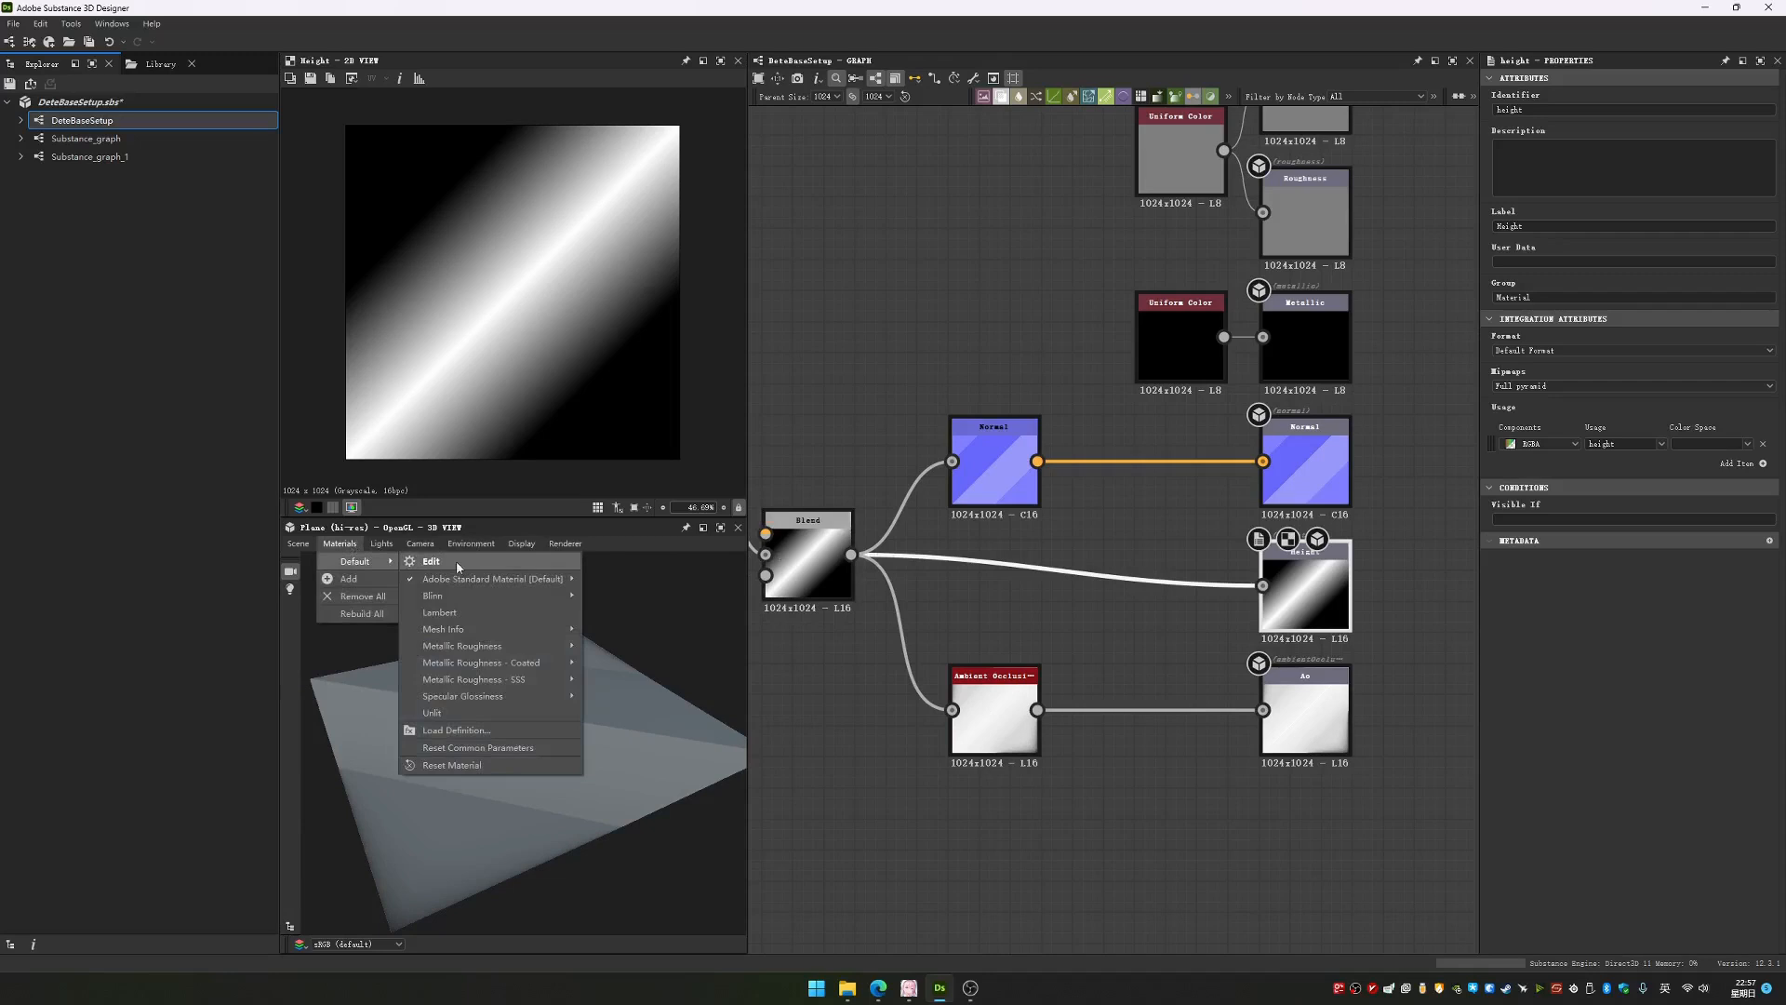
{"action": "left_click", "coordinate": [482, 560]}
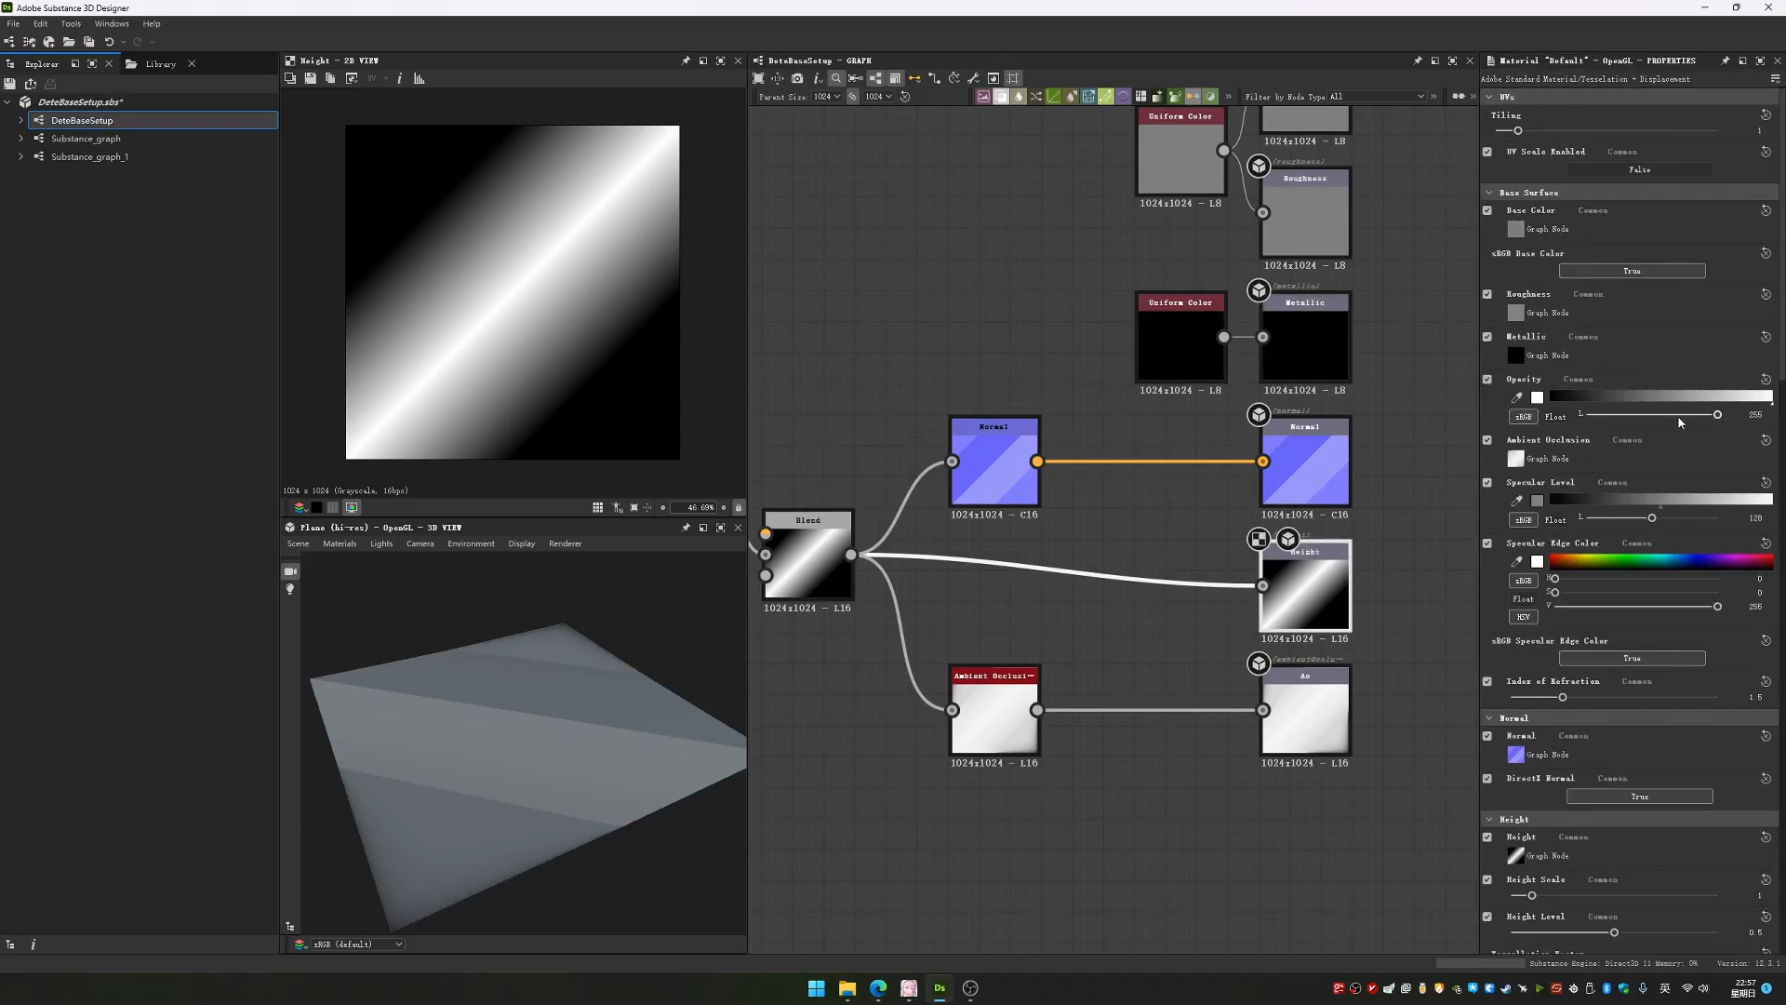
{"action": "scroll", "coordinate": [1619, 420], "scroll_direction": "down", "scroll_amount": 5}
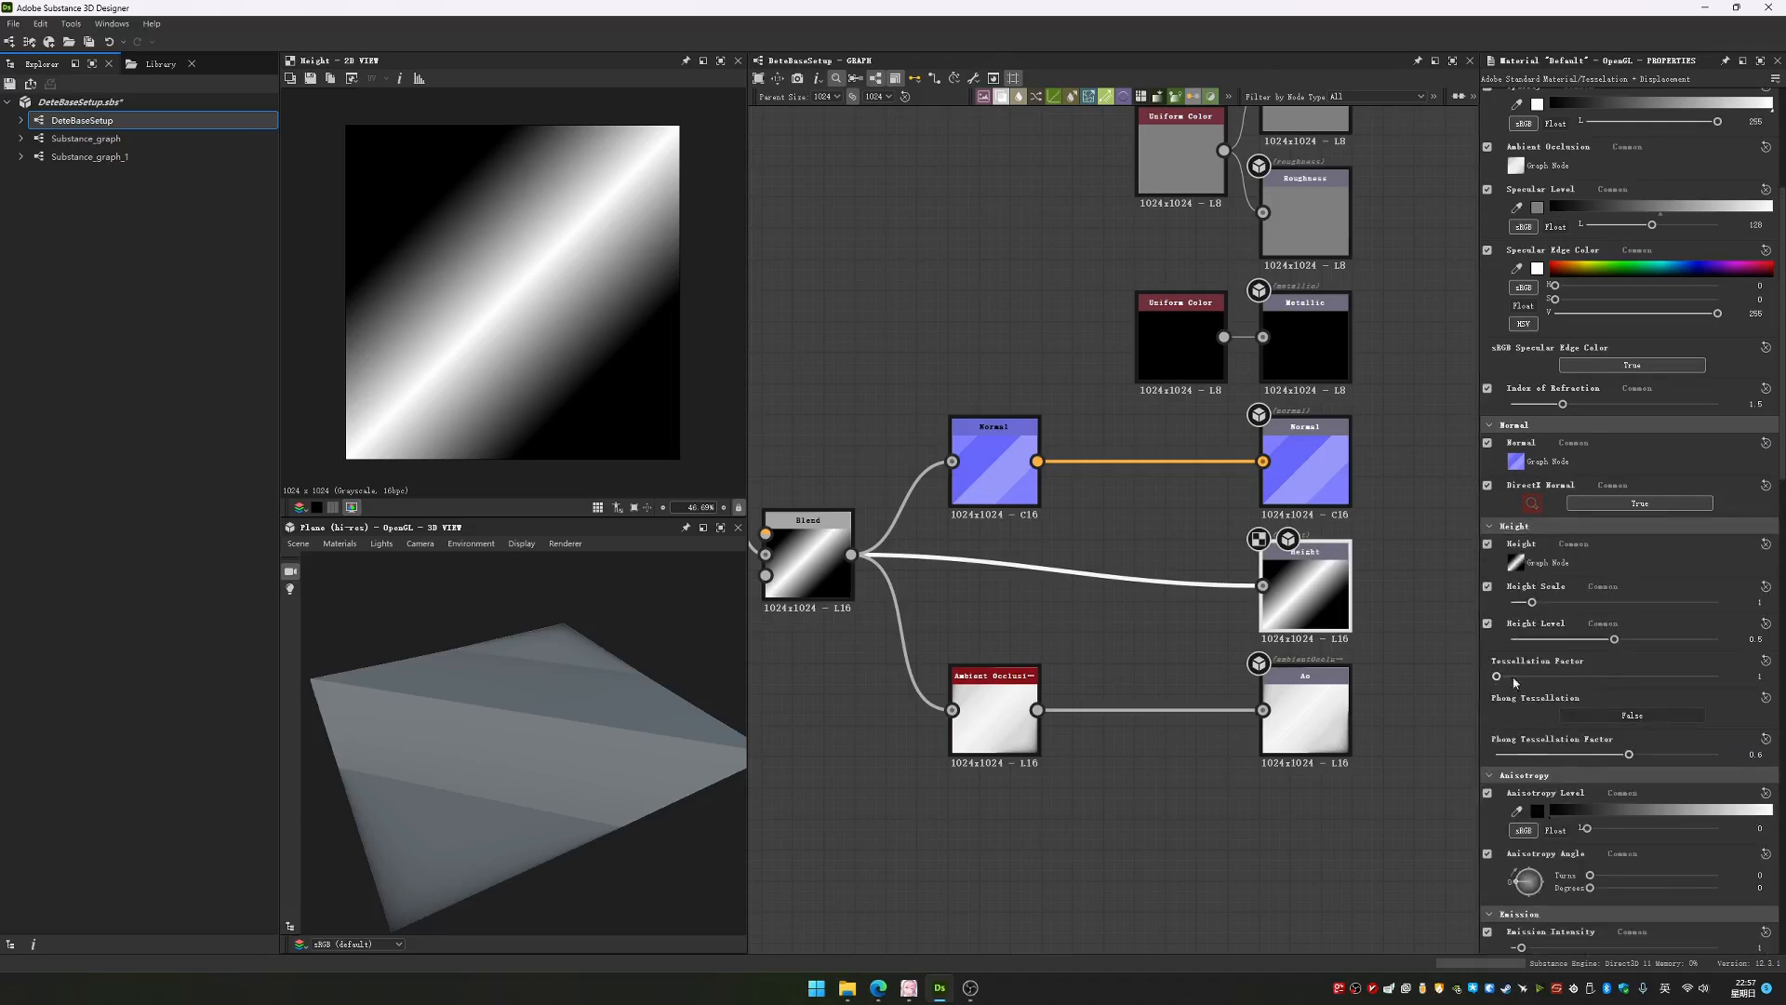
{"action": "middle_click_drag", "start_coordinate": [979, 619], "coordinate": [1098, 628]}
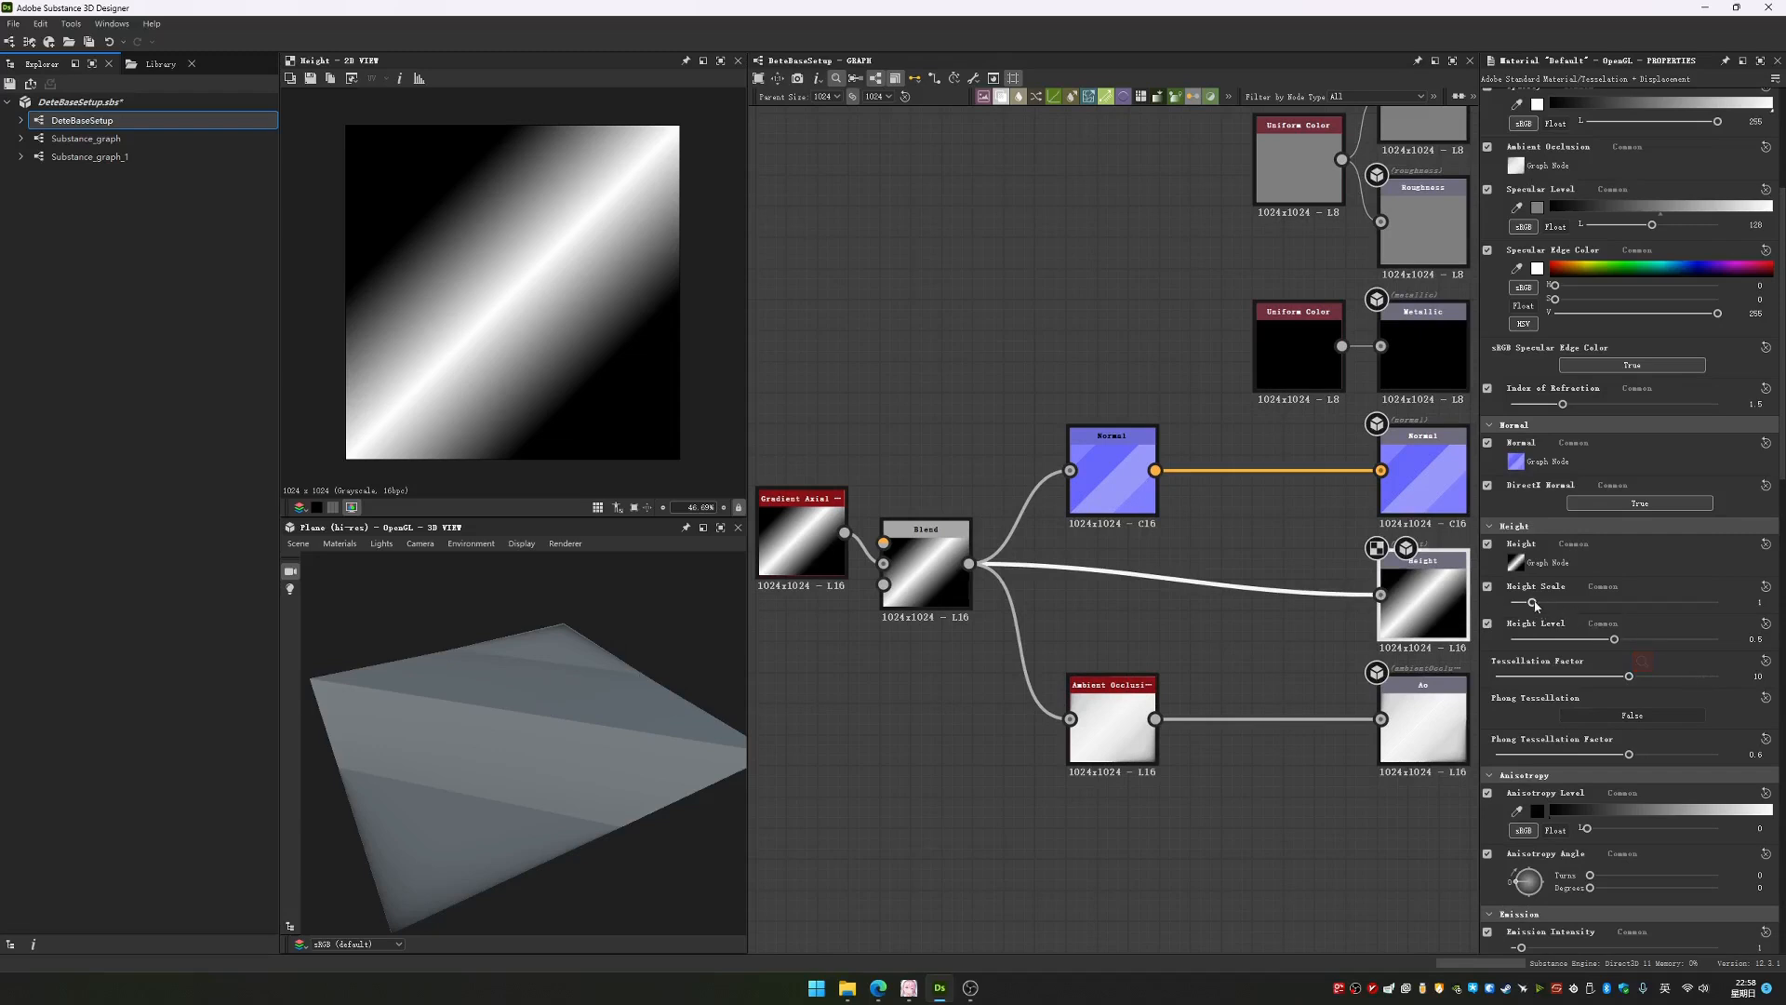
{"action": "left_click_drag", "start_coordinate": [1542, 606], "coordinate": [1678, 606]}
{"action": "left_click_drag", "start_coordinate": [609, 752], "coordinate": [1051, 670]}
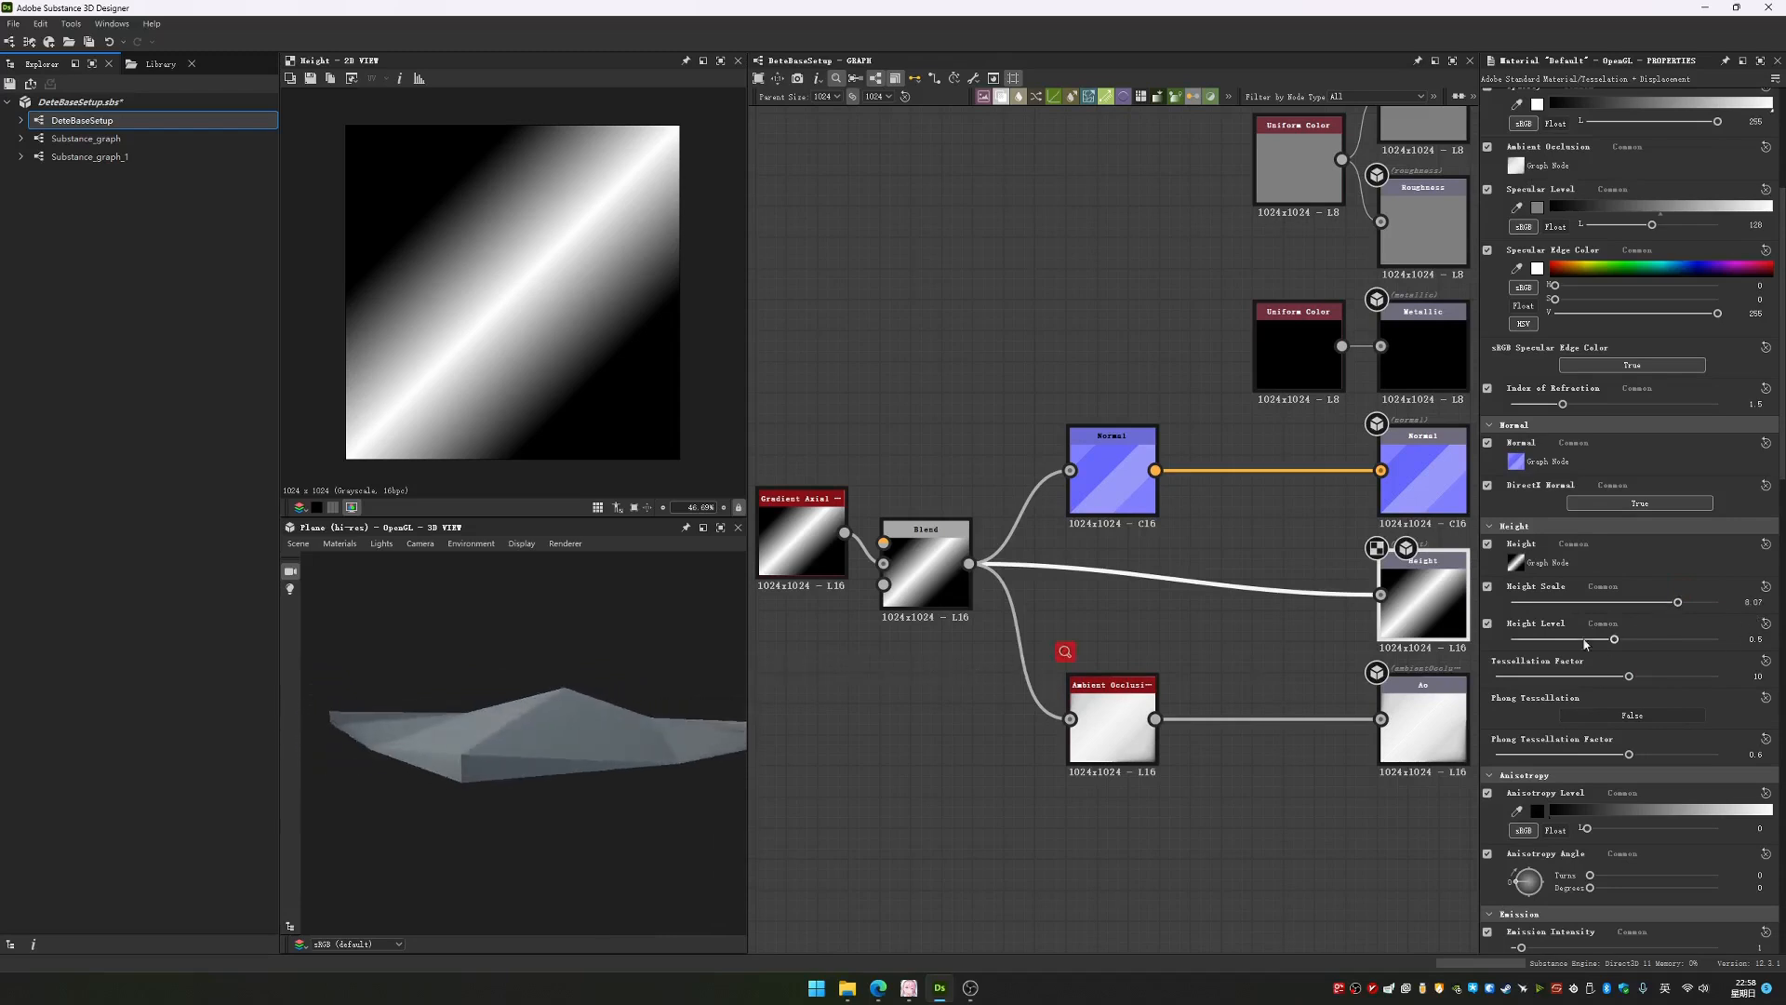
Try the Default material's Height Level at 0 and restore it to 0.5
{"action": "left_click_drag", "start_coordinate": [1616, 641], "coordinate": [1363, 622]}
{"action": "middle_click_drag", "start_coordinate": [855, 555], "coordinate": [958, 561]}
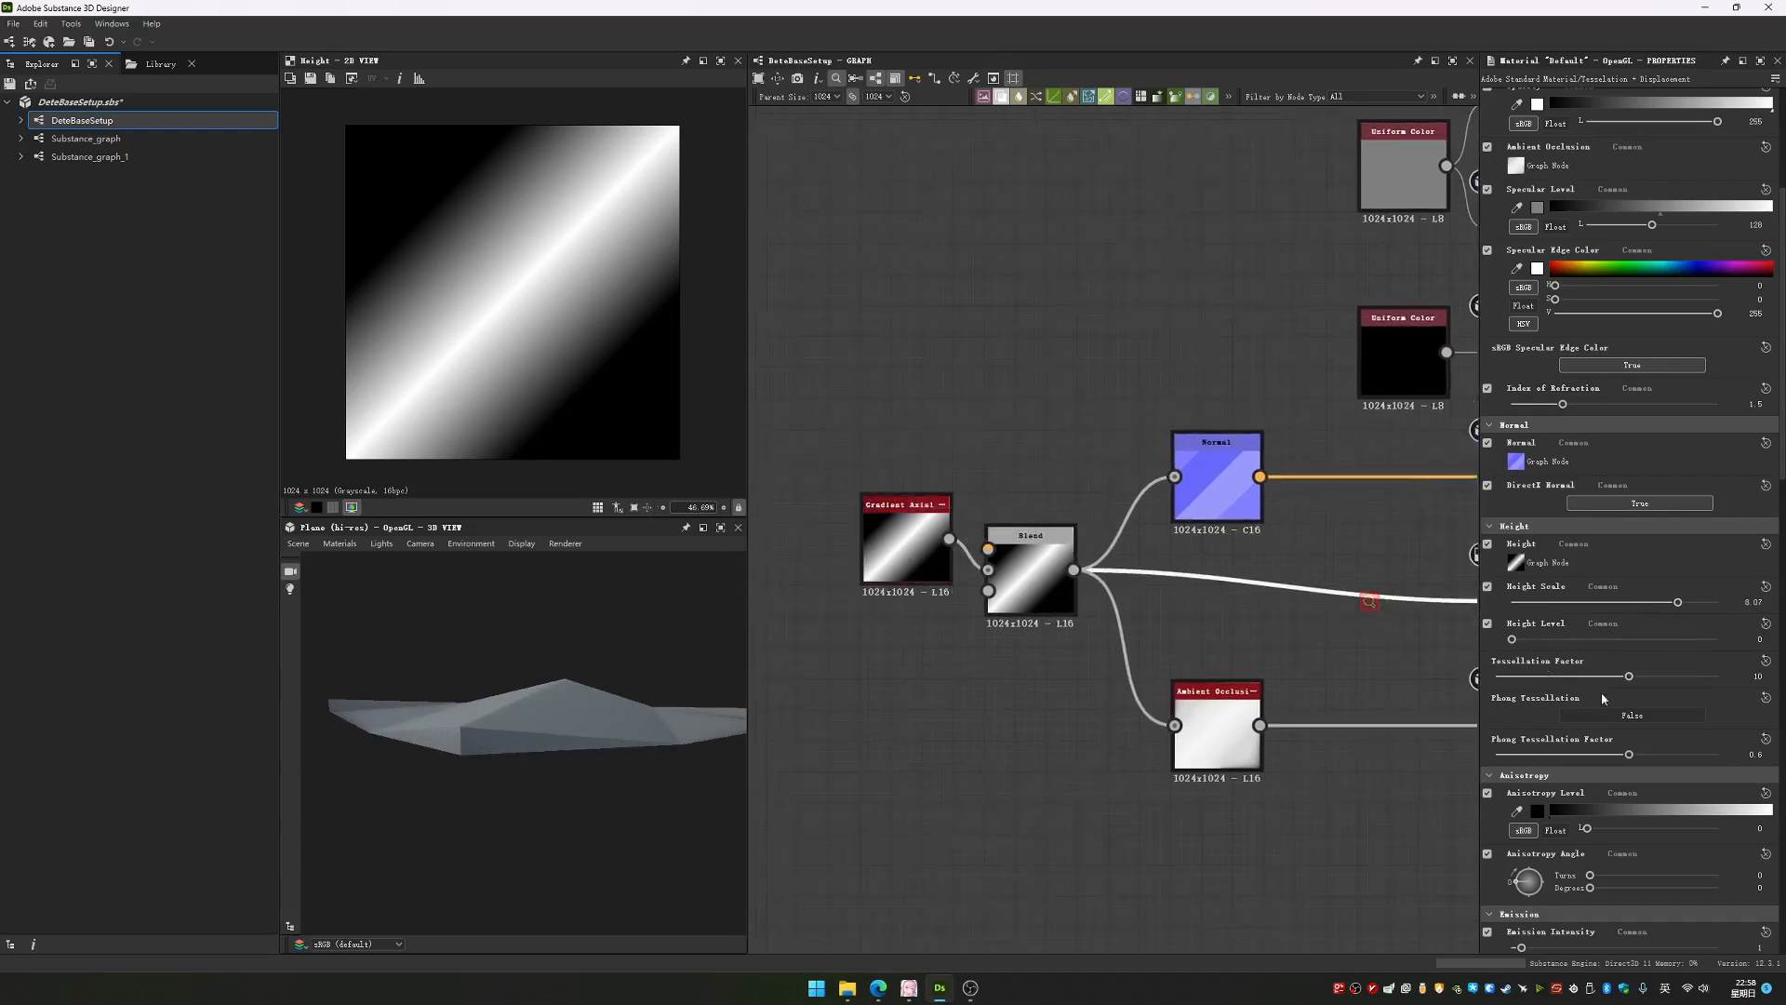
{"action": "left_click_drag", "start_coordinate": [1514, 642], "coordinate": [1616, 642]}
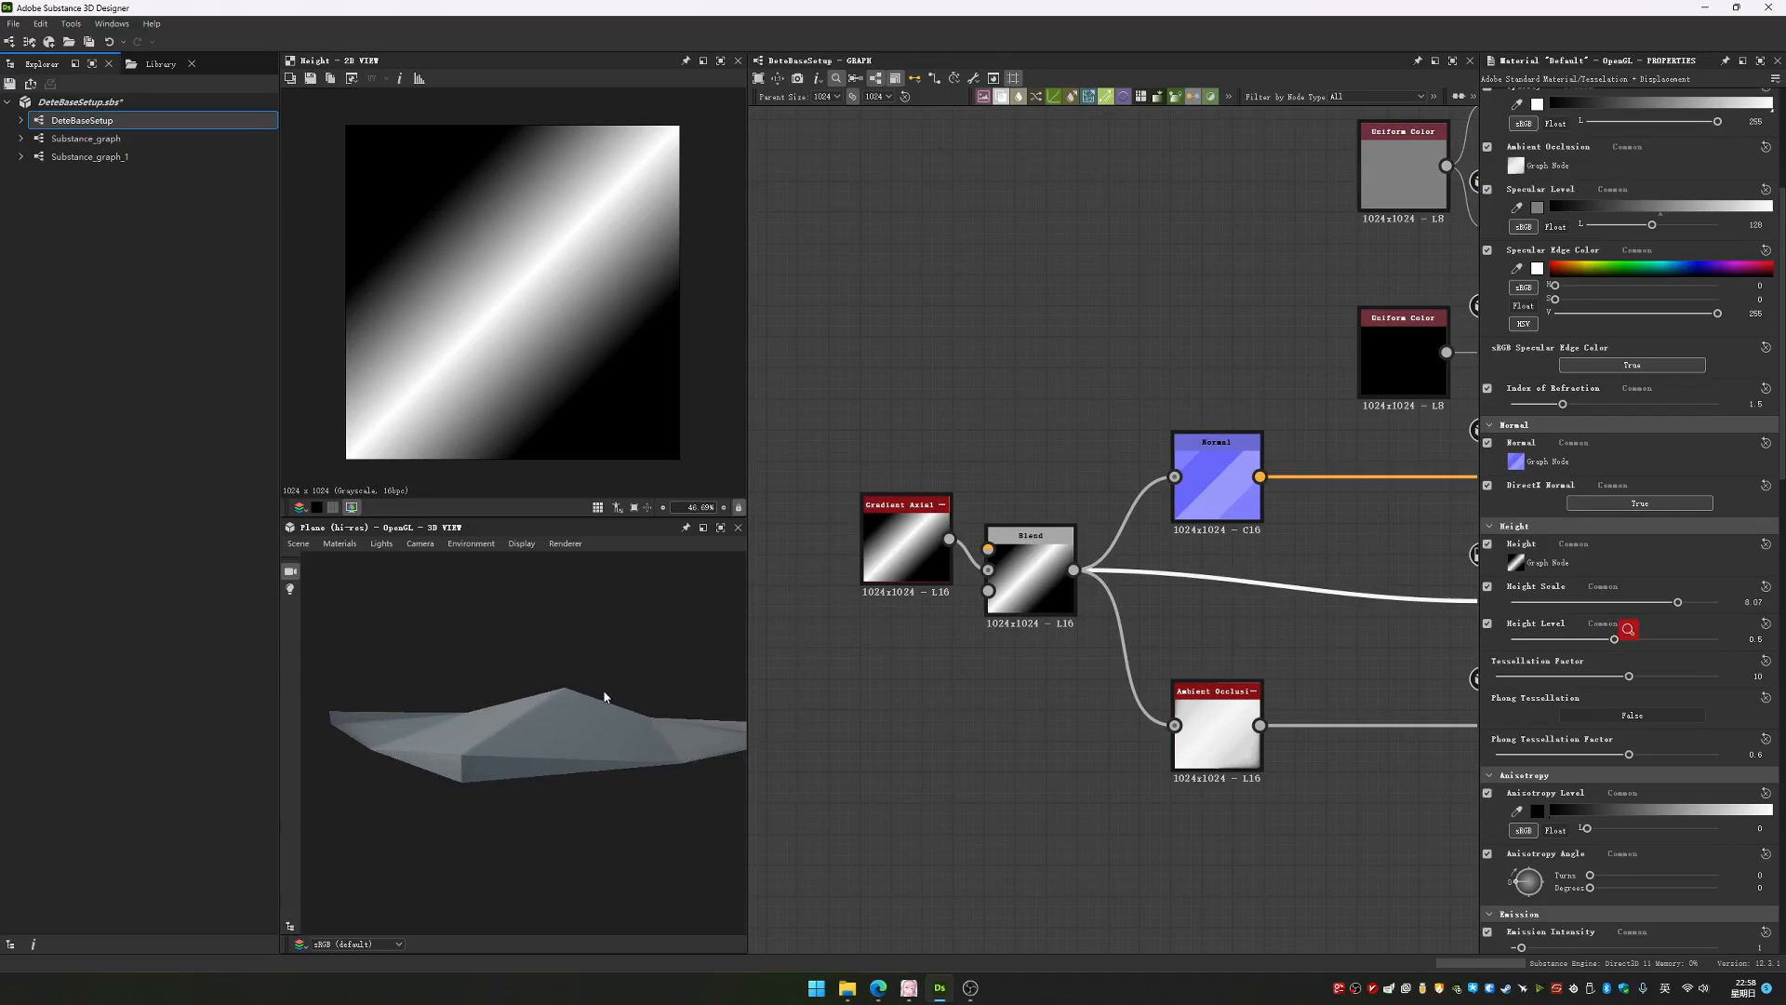
Inspect the displaced plane from several angles and move the gradient node further away from the Blend node, level with it
{"action": "left_click_drag", "start_coordinate": [604, 697], "coordinate": [570, 693]}
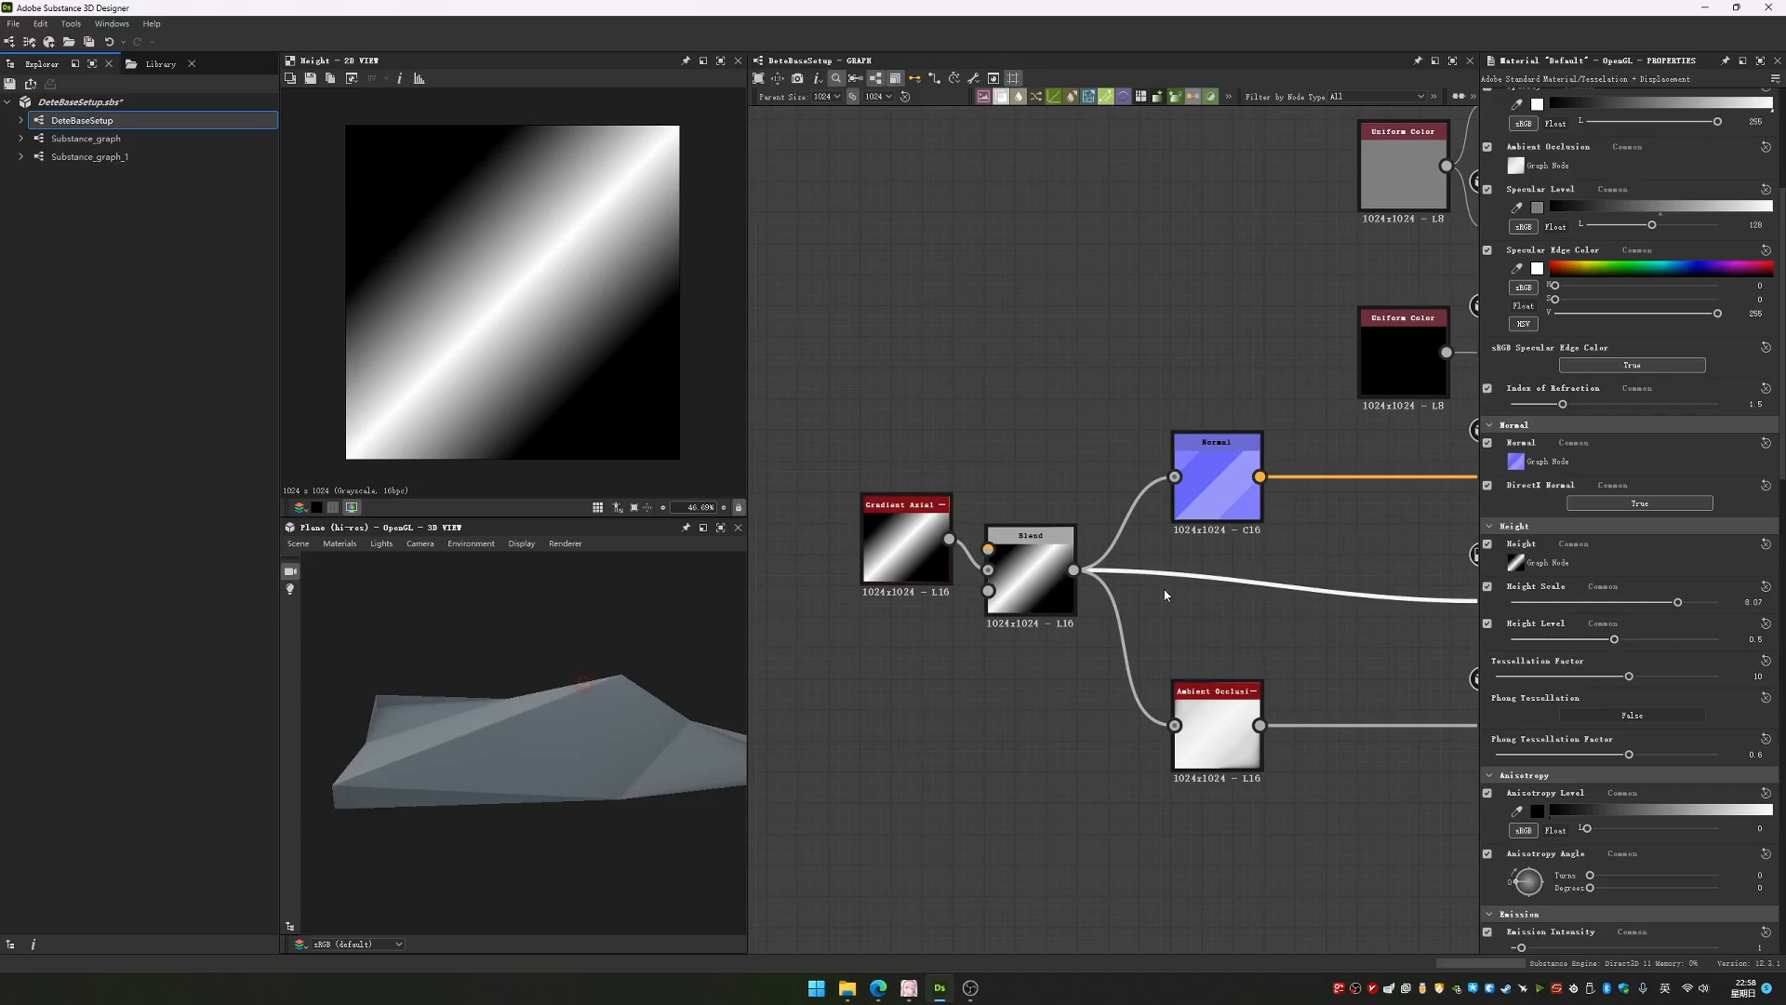
{"action": "middle_click_drag", "start_coordinate": [1164, 595], "coordinate": [1162, 614]}
{"action": "scroll", "coordinate": [1230, 626], "scroll_direction": "down", "scroll_amount": 3}
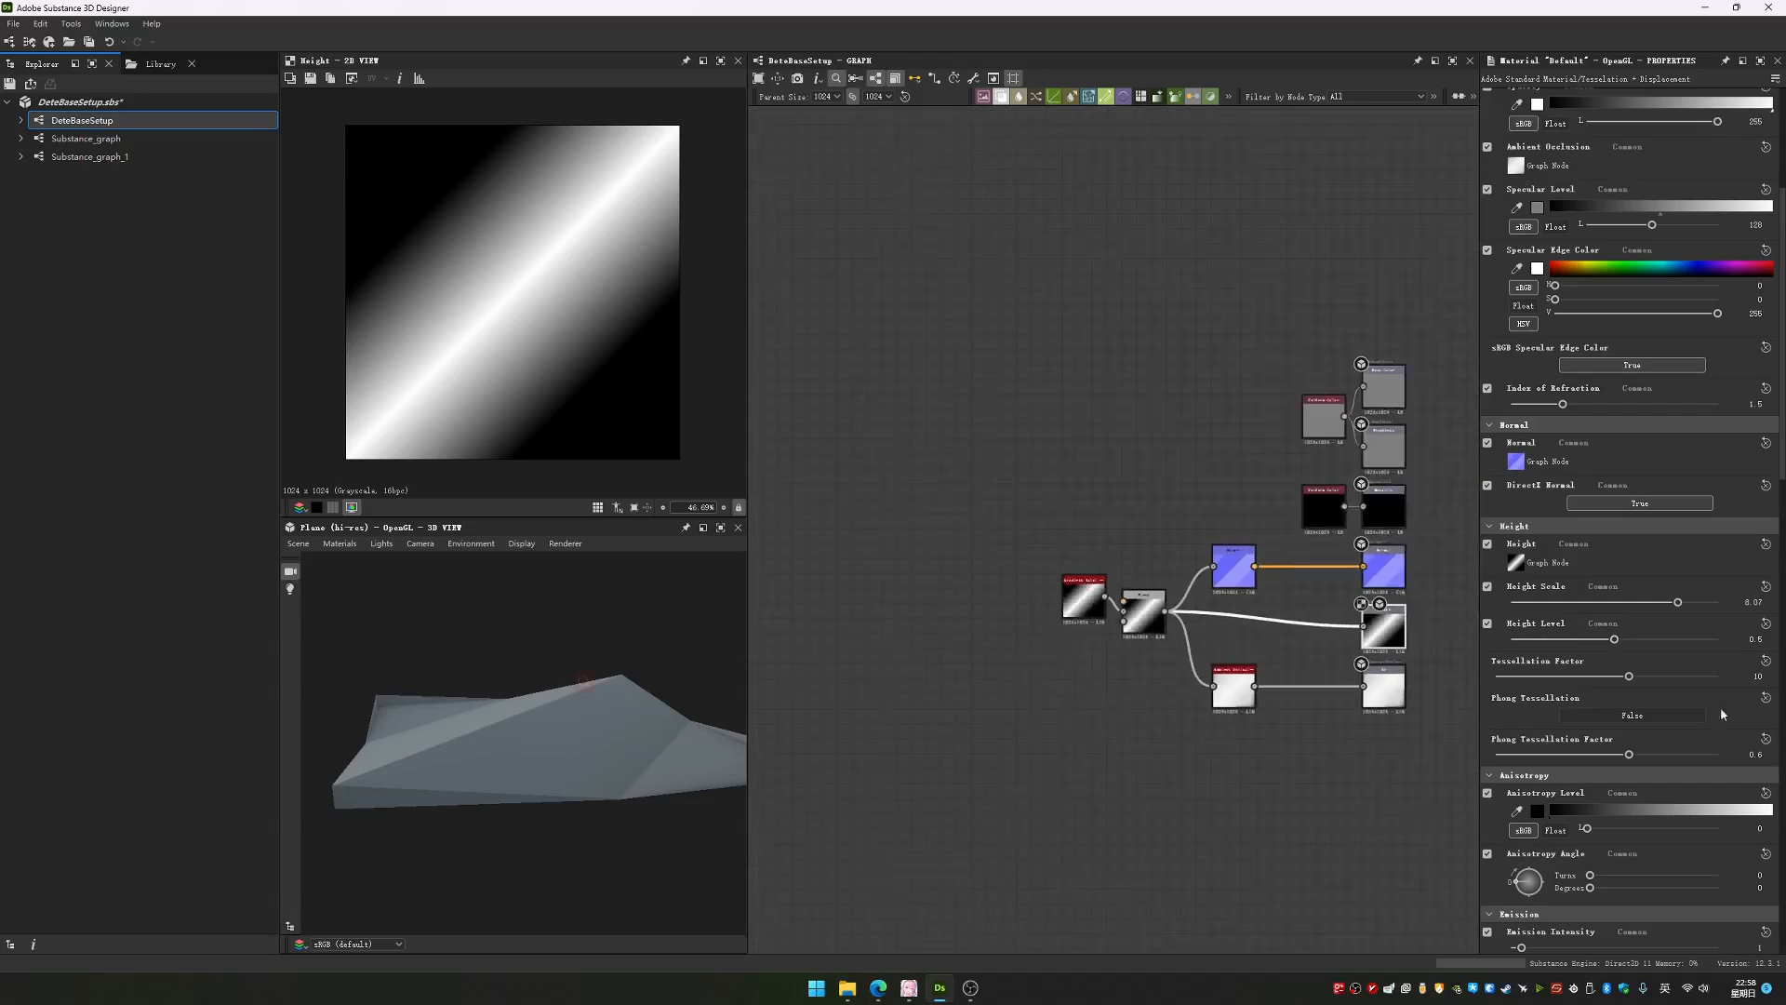
{"action": "left_click_drag", "start_coordinate": [588, 644], "coordinate": [511, 685]}
{"action": "middle_click_drag", "start_coordinate": [1168, 537], "coordinate": [1104, 546]}
{"action": "left_click", "coordinate": [1013, 615]}
{"action": "left_click_drag", "start_coordinate": [1014, 615], "coordinate": [999, 630]}
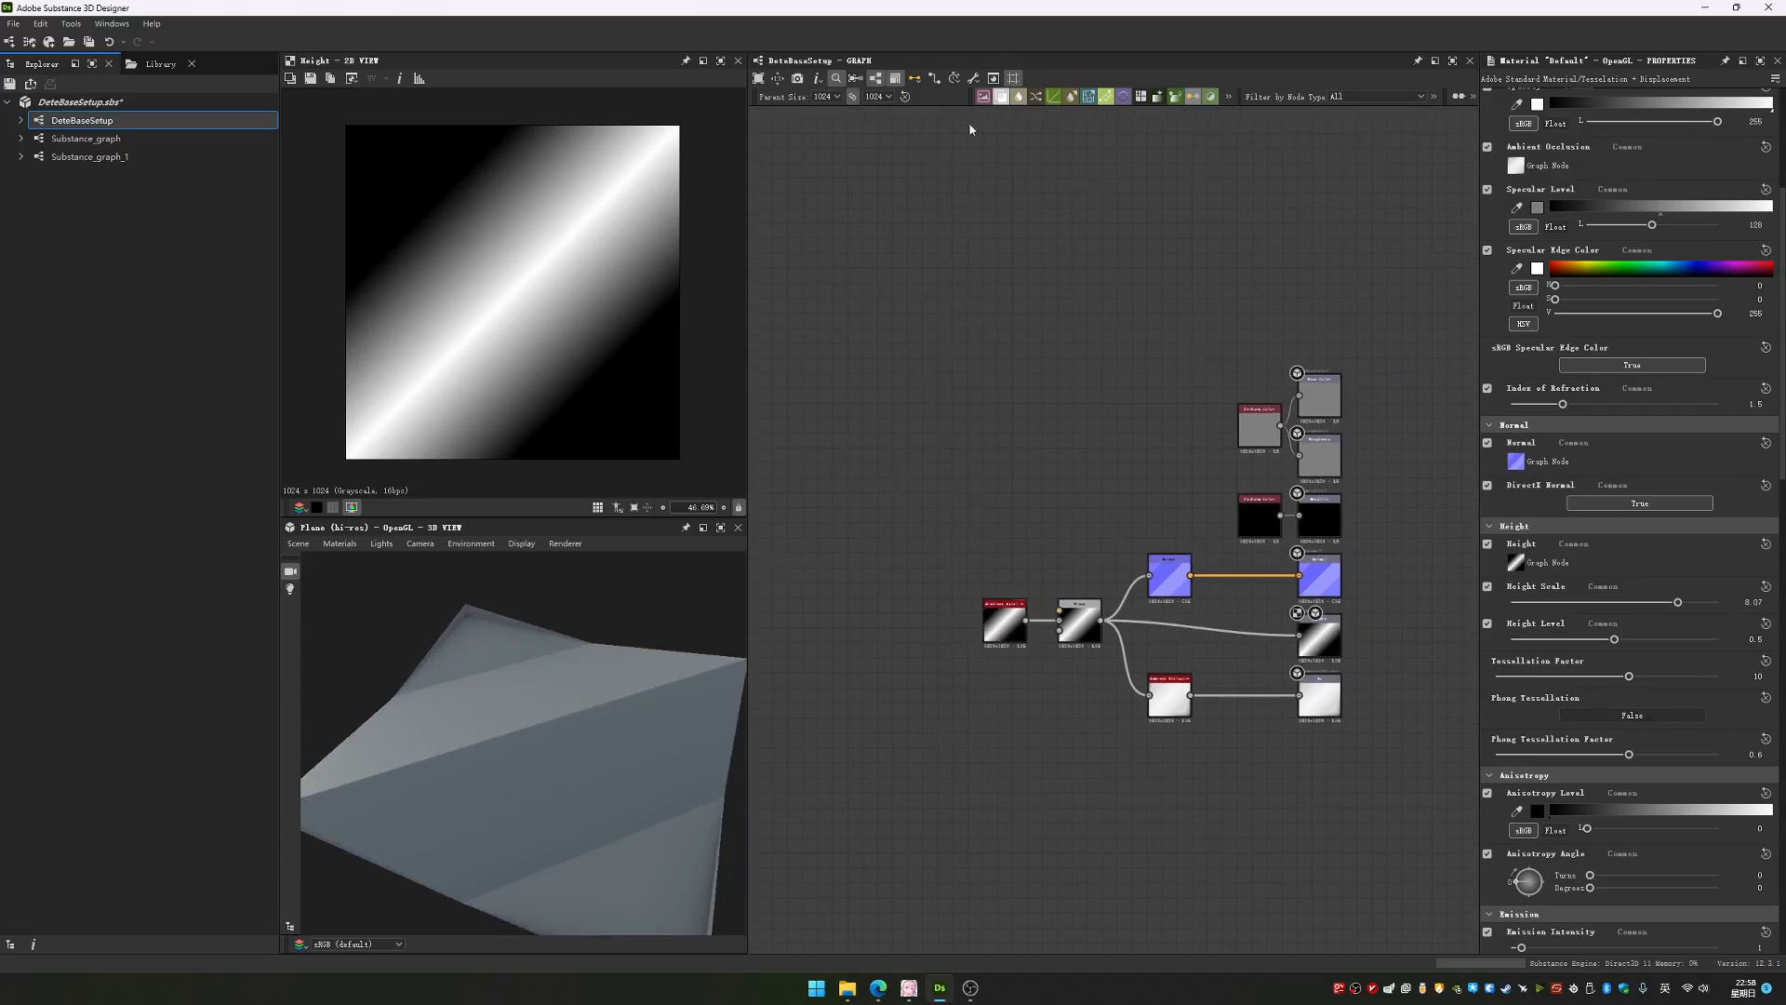
Widen the Library and browse its Noises and Patterns texture generators
{"action": "left_click", "coordinate": [160, 64]}
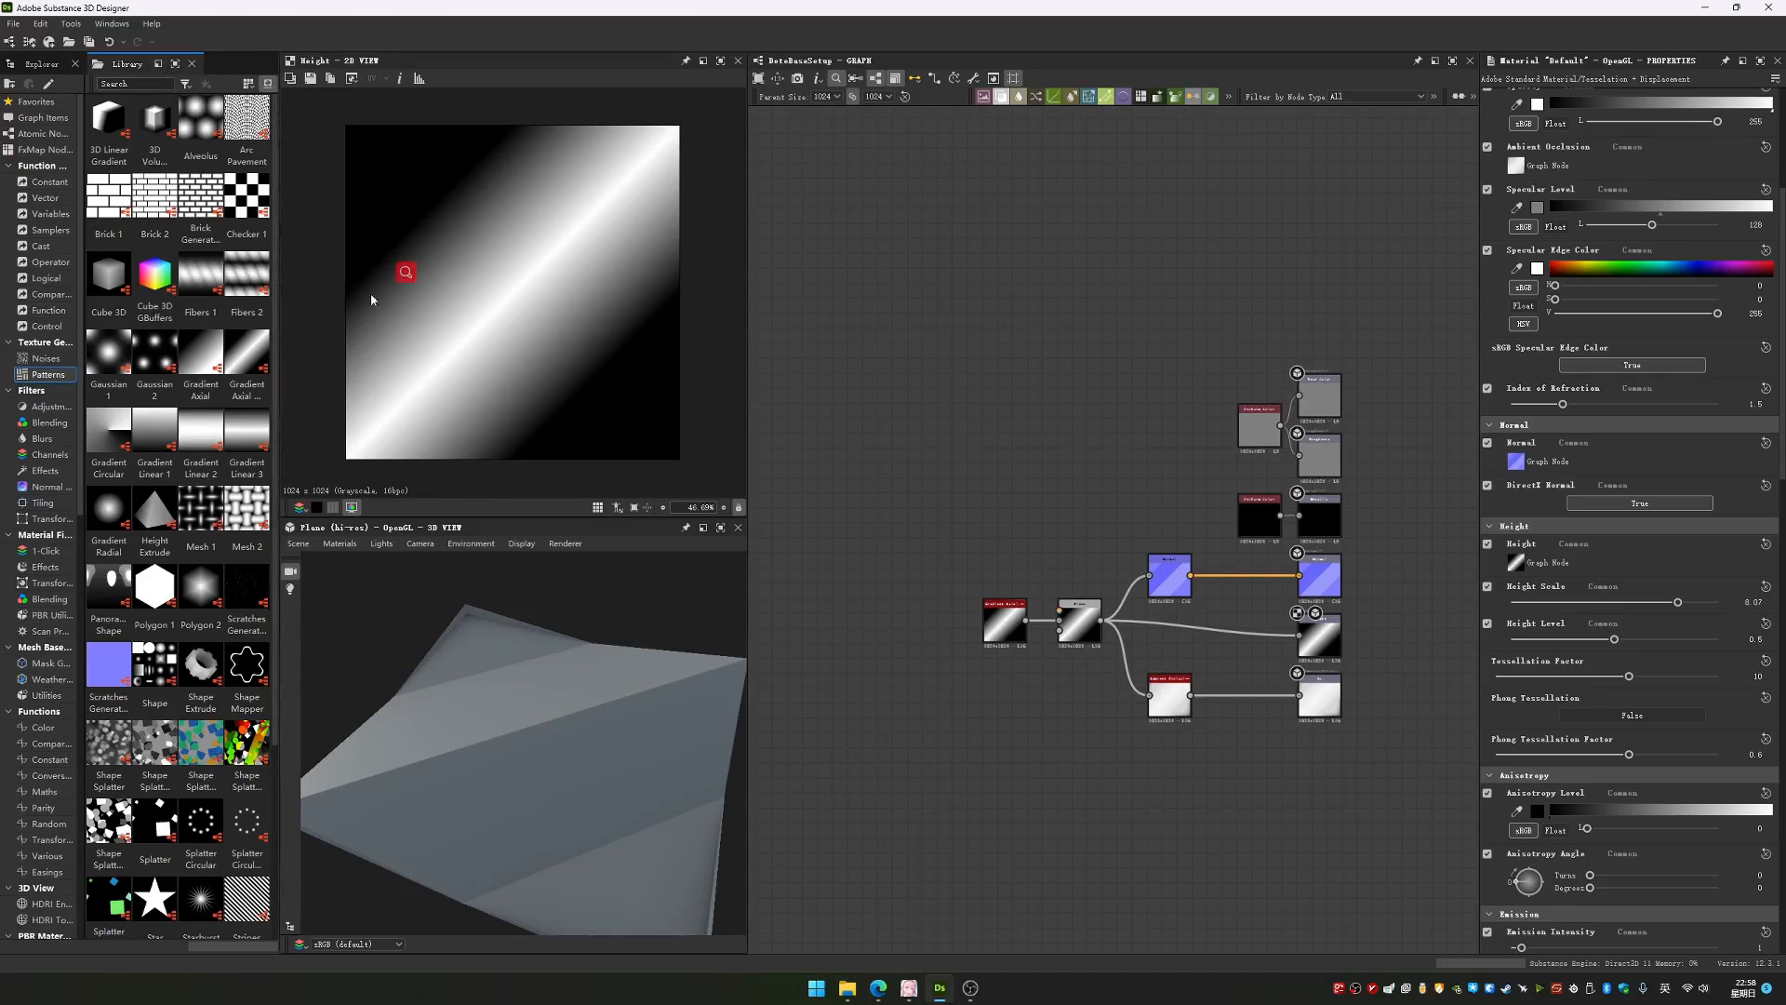
{"action": "left_click_drag", "start_coordinate": [278, 324], "coordinate": [396, 319]}
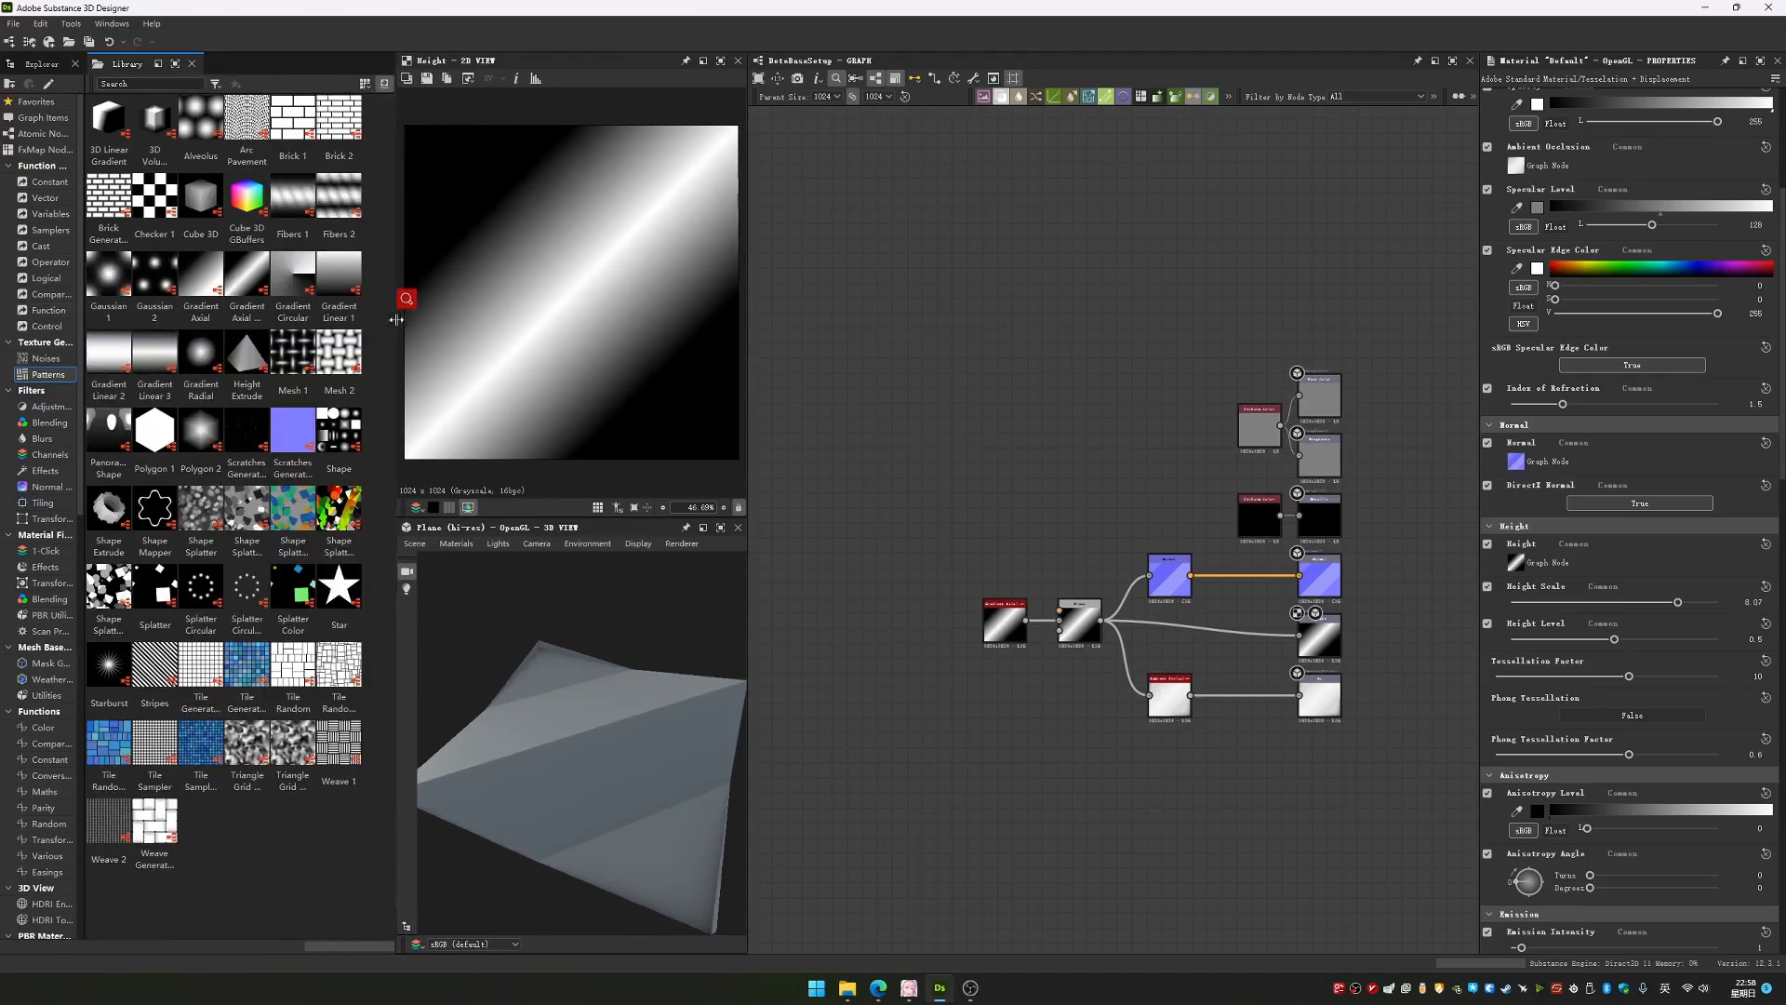
{"action": "left_click", "coordinate": [46, 358]}
{"action": "scroll", "coordinate": [306, 450], "scroll_direction": "down", "scroll_amount": 3}
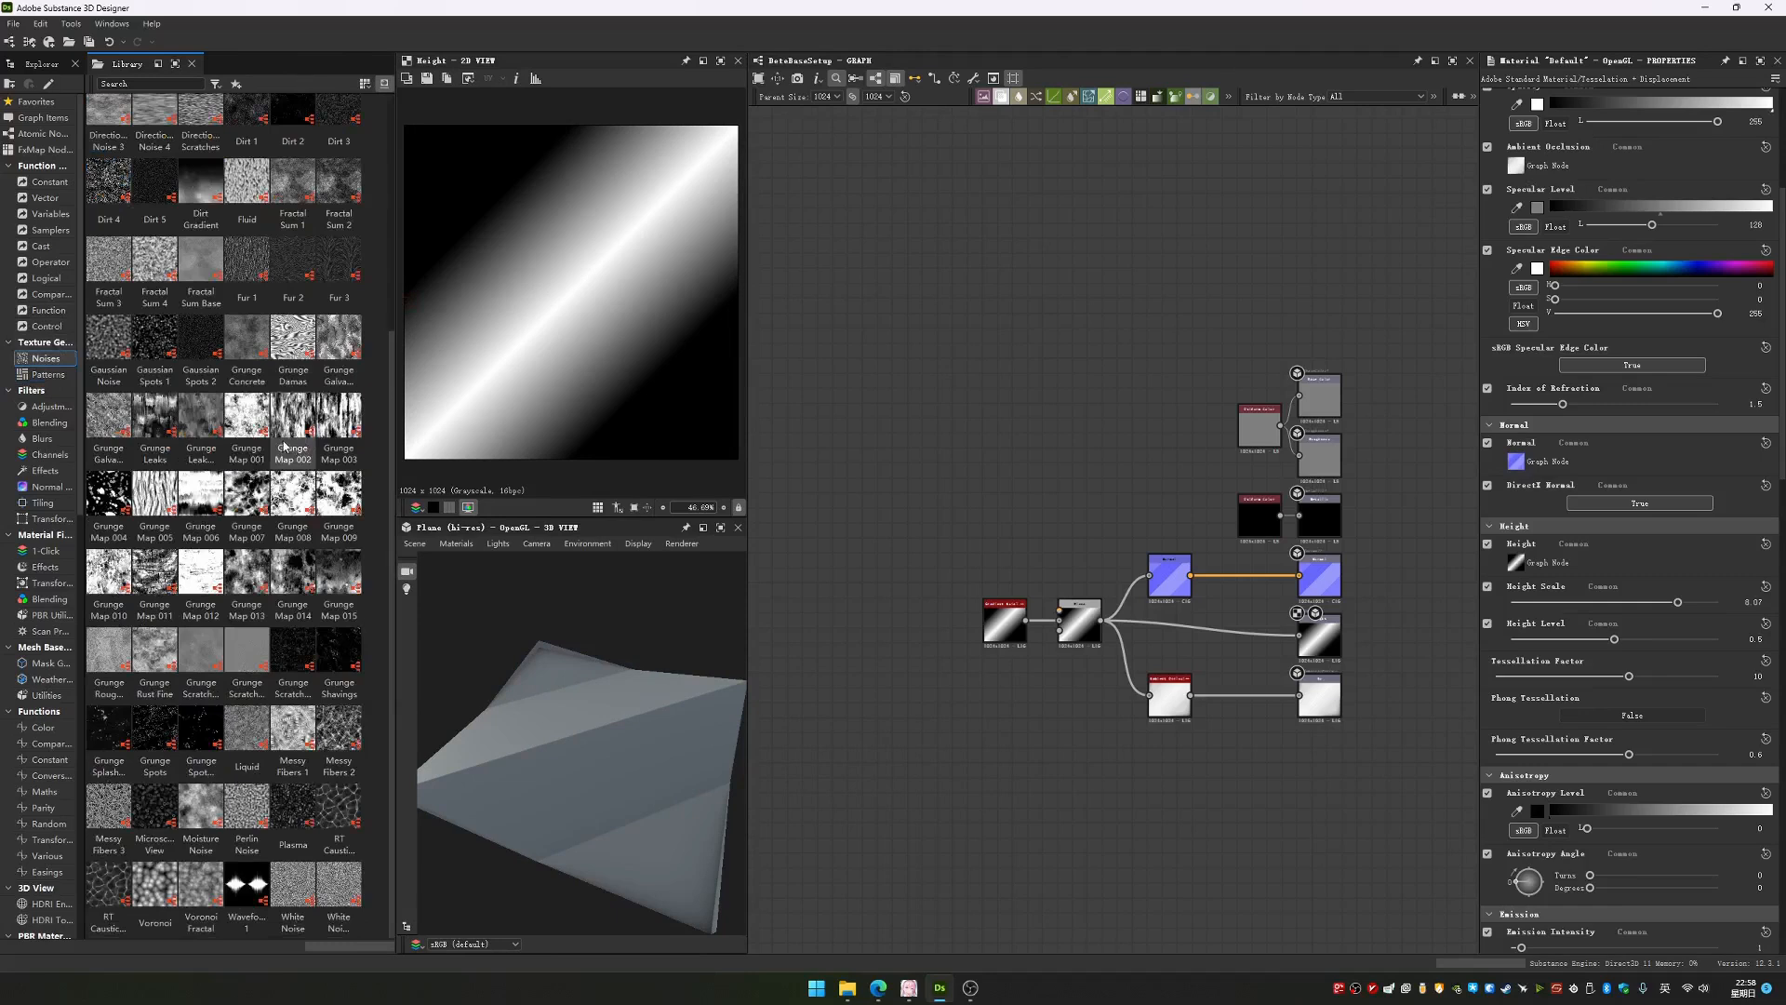
{"action": "scroll", "coordinate": [284, 448], "scroll_direction": "up", "scroll_amount": 3}
{"action": "scroll", "coordinate": [279, 446], "scroll_direction": "down", "scroll_amount": 3}
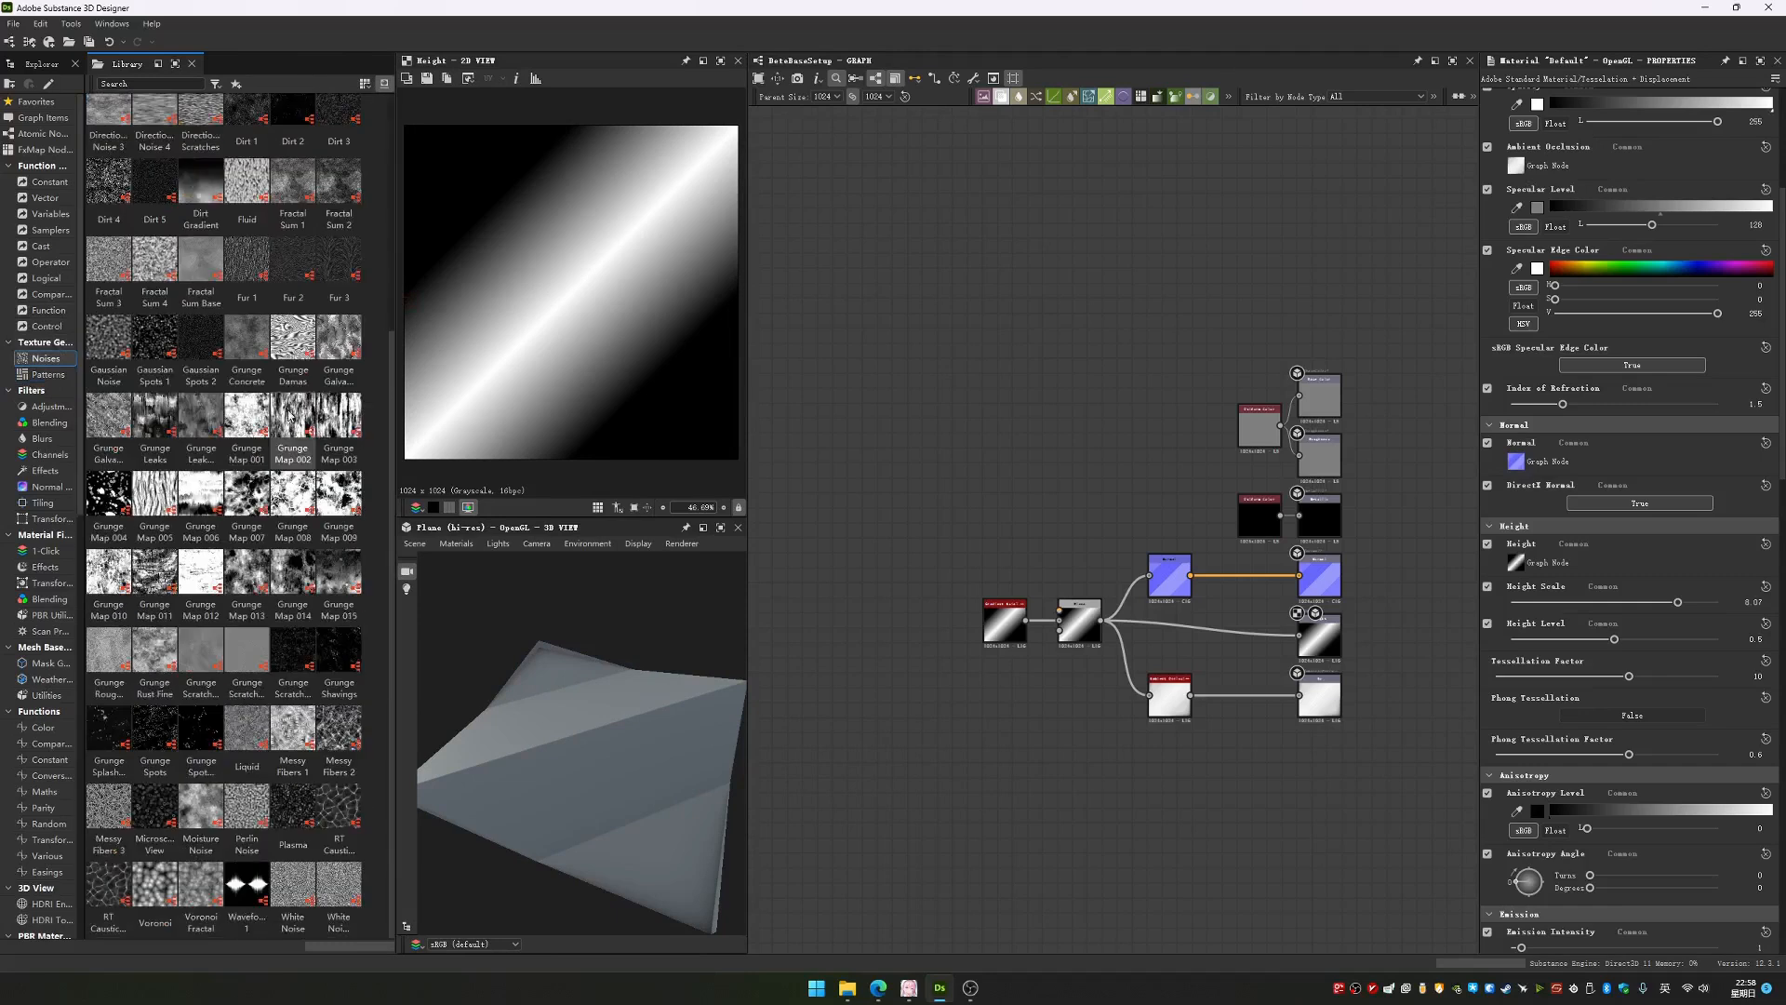
{"action": "left_click", "coordinate": [34, 374]}
Add Mesh 2, Tile Sampler and Tile Generator pattern nodes to the graph and space them apart around the gradient
{"action": "double_click", "coordinate": [339, 358]}
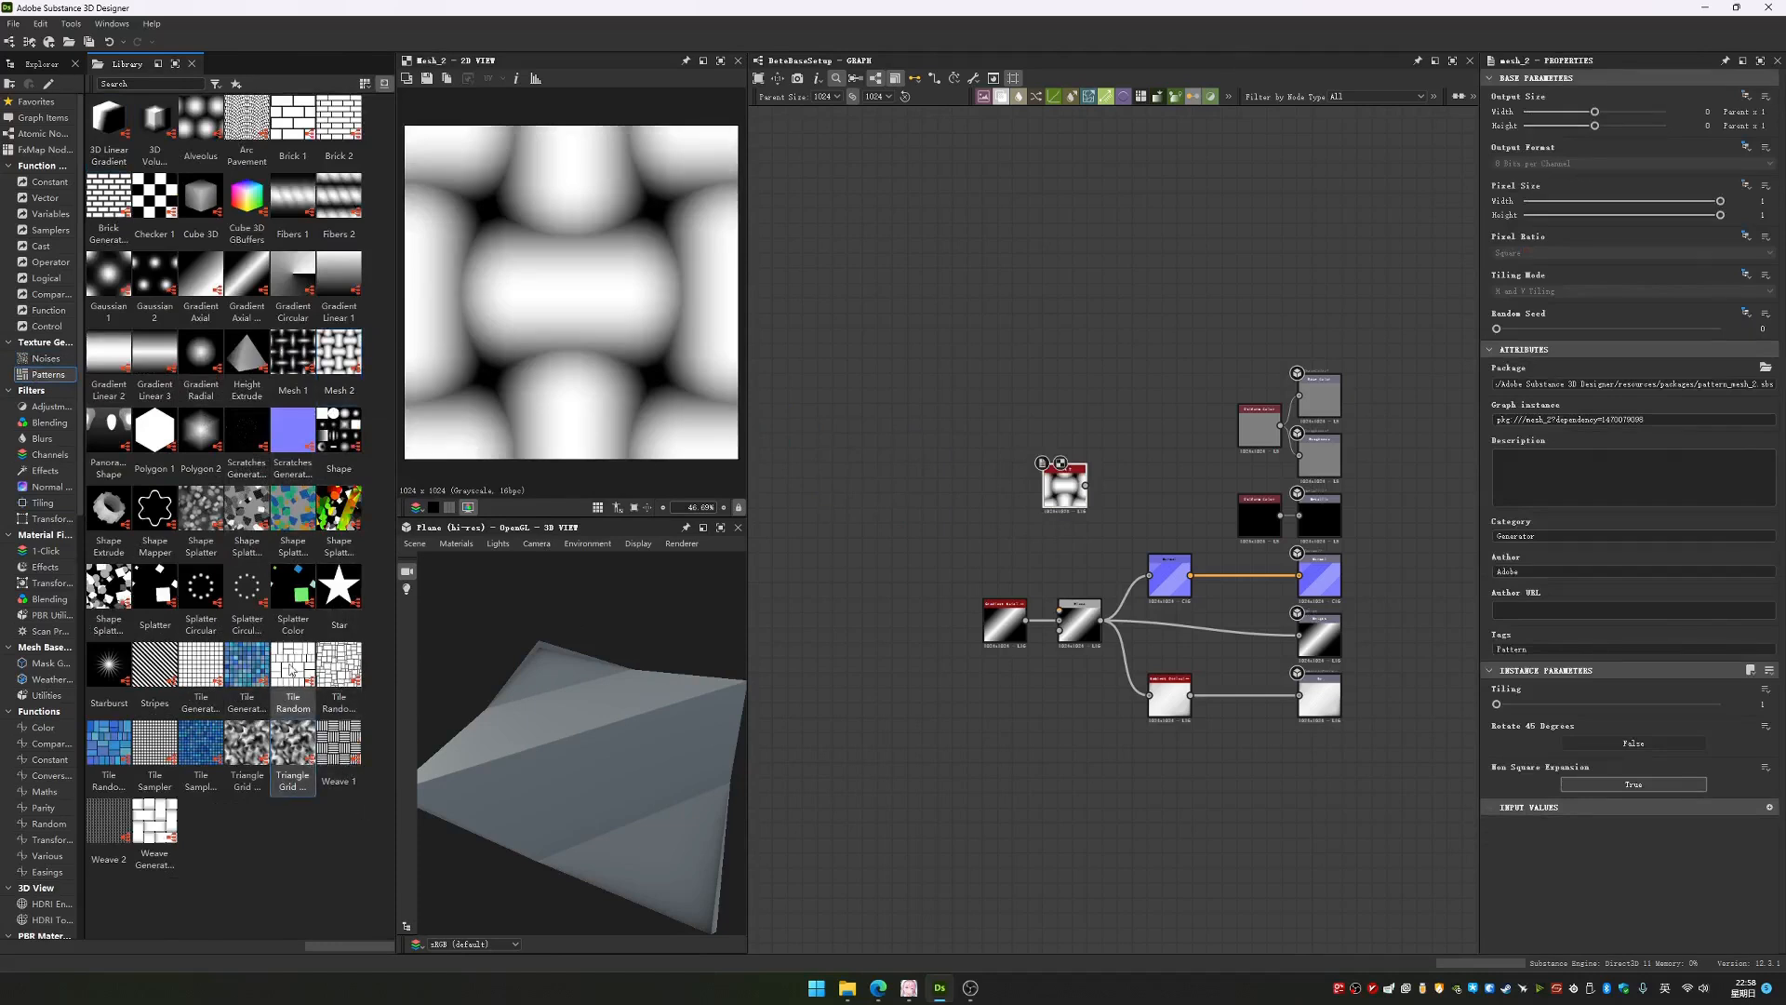
{"action": "left_click_drag", "start_coordinate": [154, 755], "coordinate": [972, 772]}
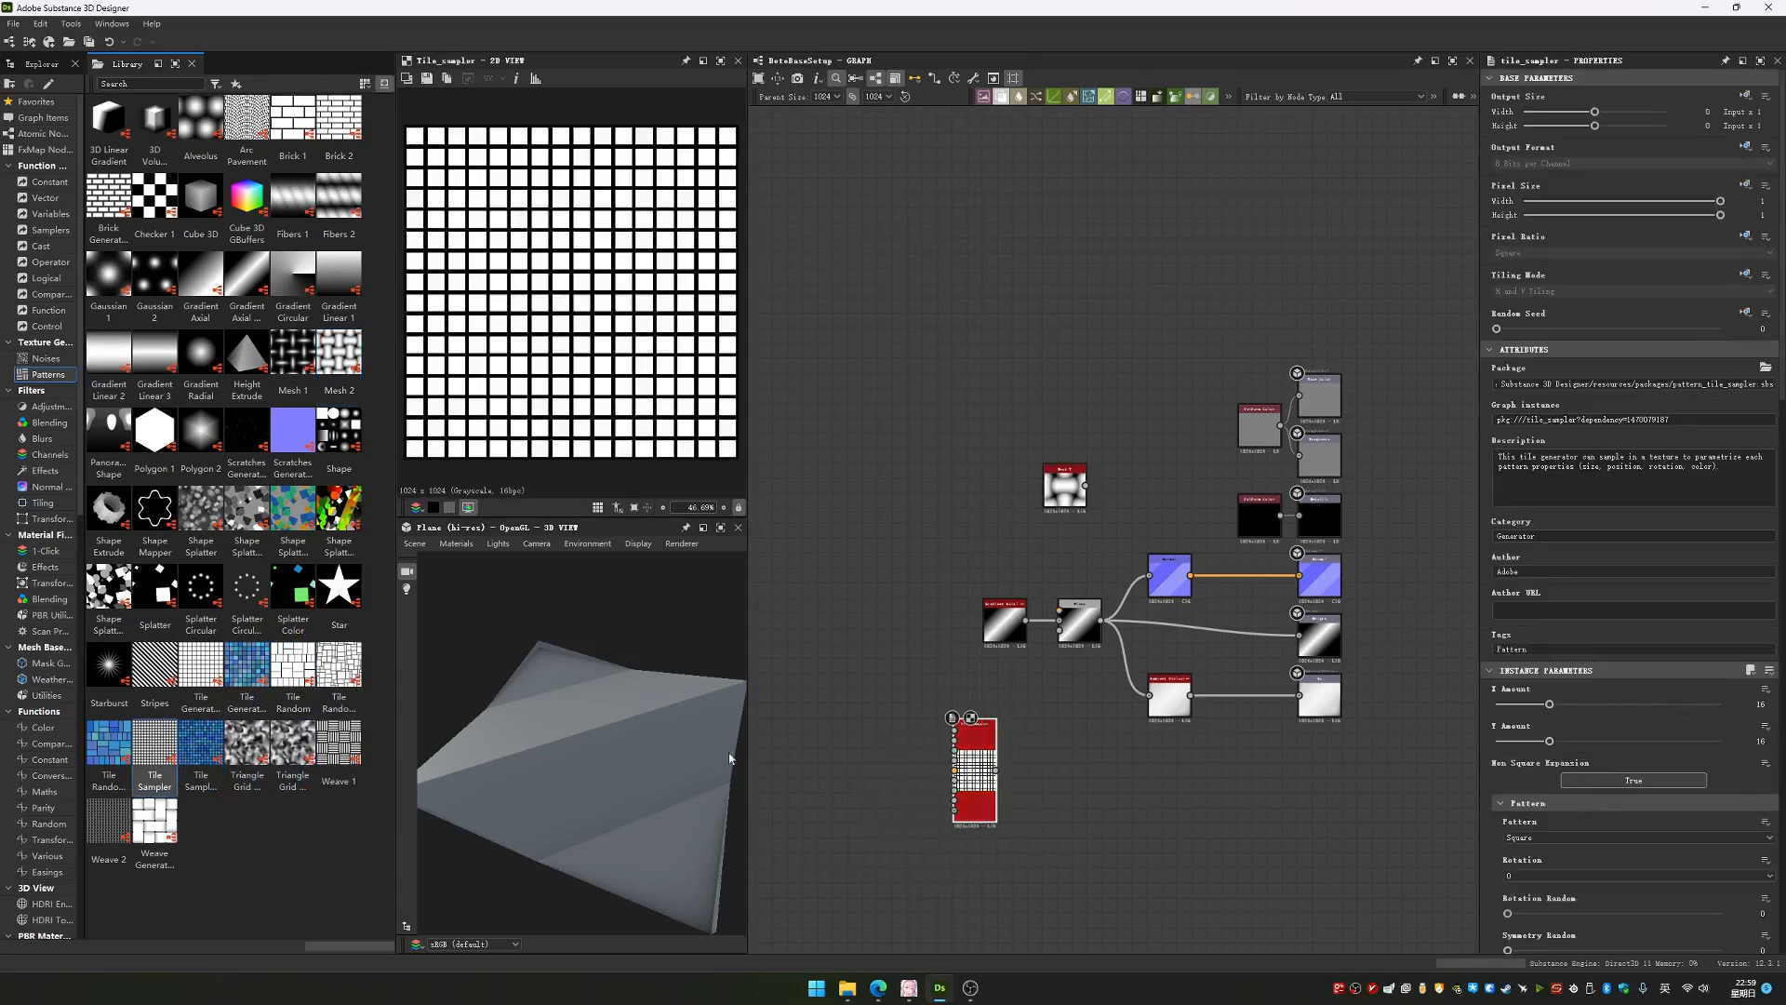
{"action": "left_click_drag", "start_coordinate": [200, 670], "coordinate": [931, 612]}
{"action": "left_click_drag", "start_coordinate": [975, 772], "coordinate": [930, 680]}
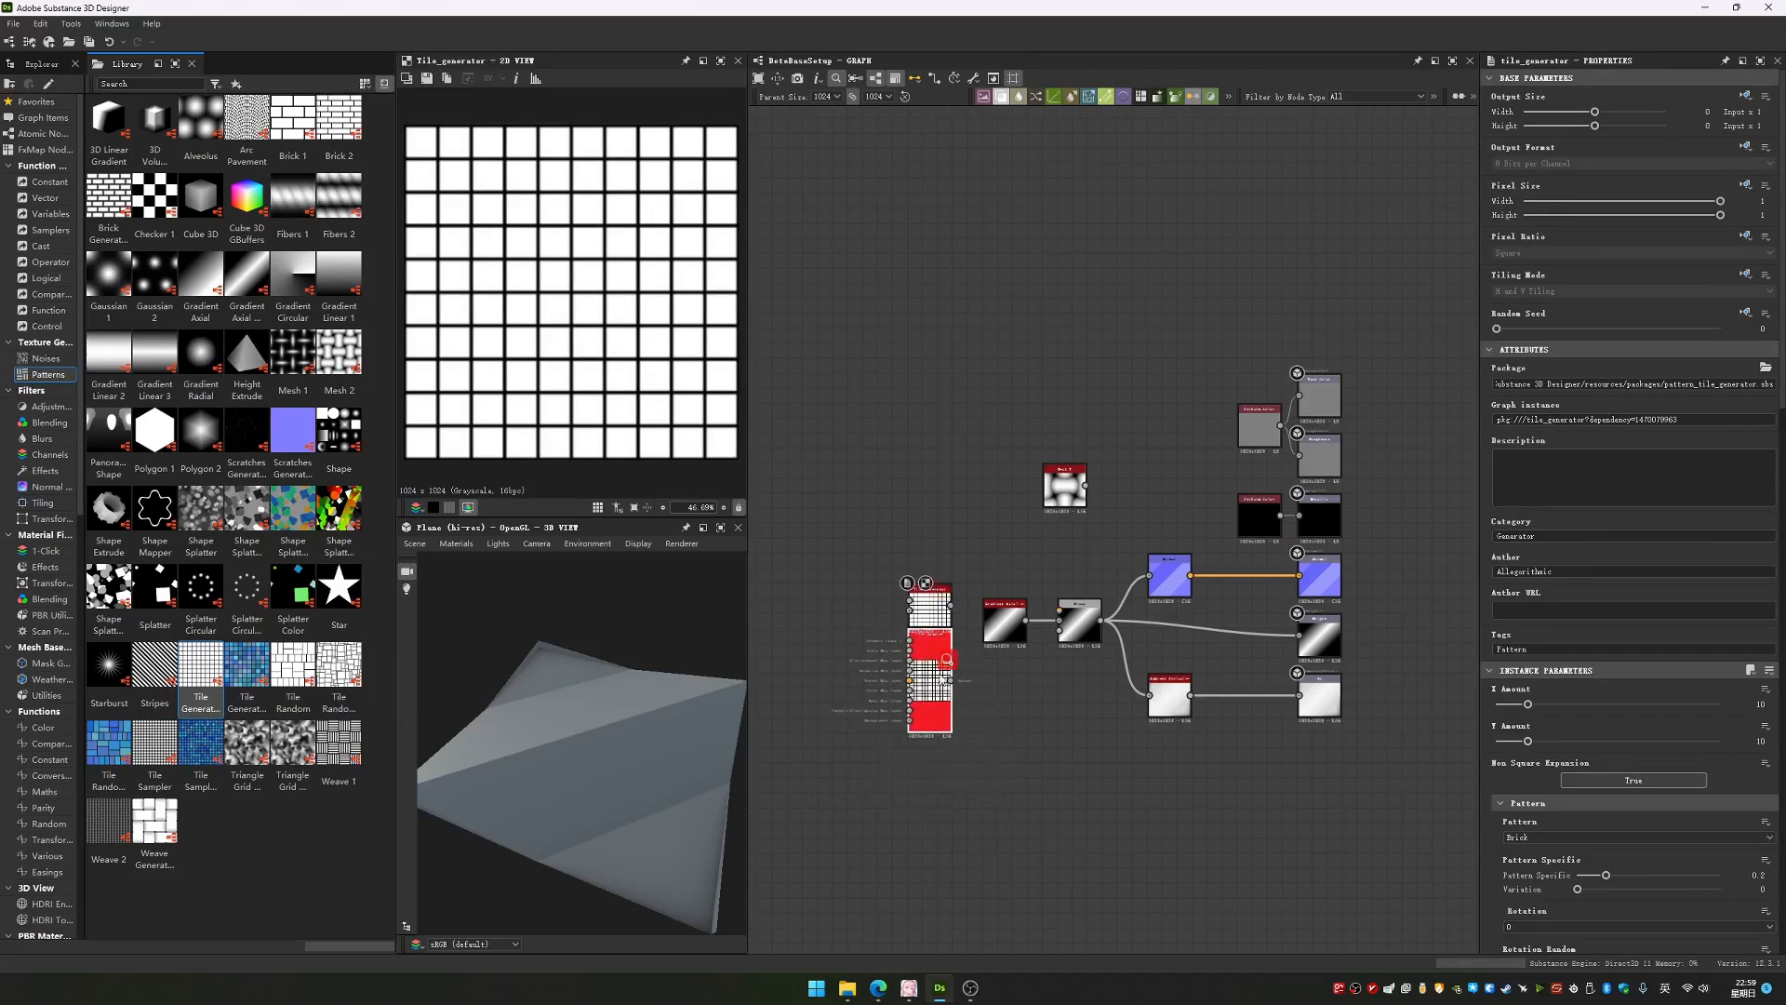
{"action": "left_click_drag", "start_coordinate": [937, 600], "coordinate": [924, 467]}
{"action": "scroll", "coordinate": [922, 663], "scroll_direction": "up", "scroll_amount": 5}
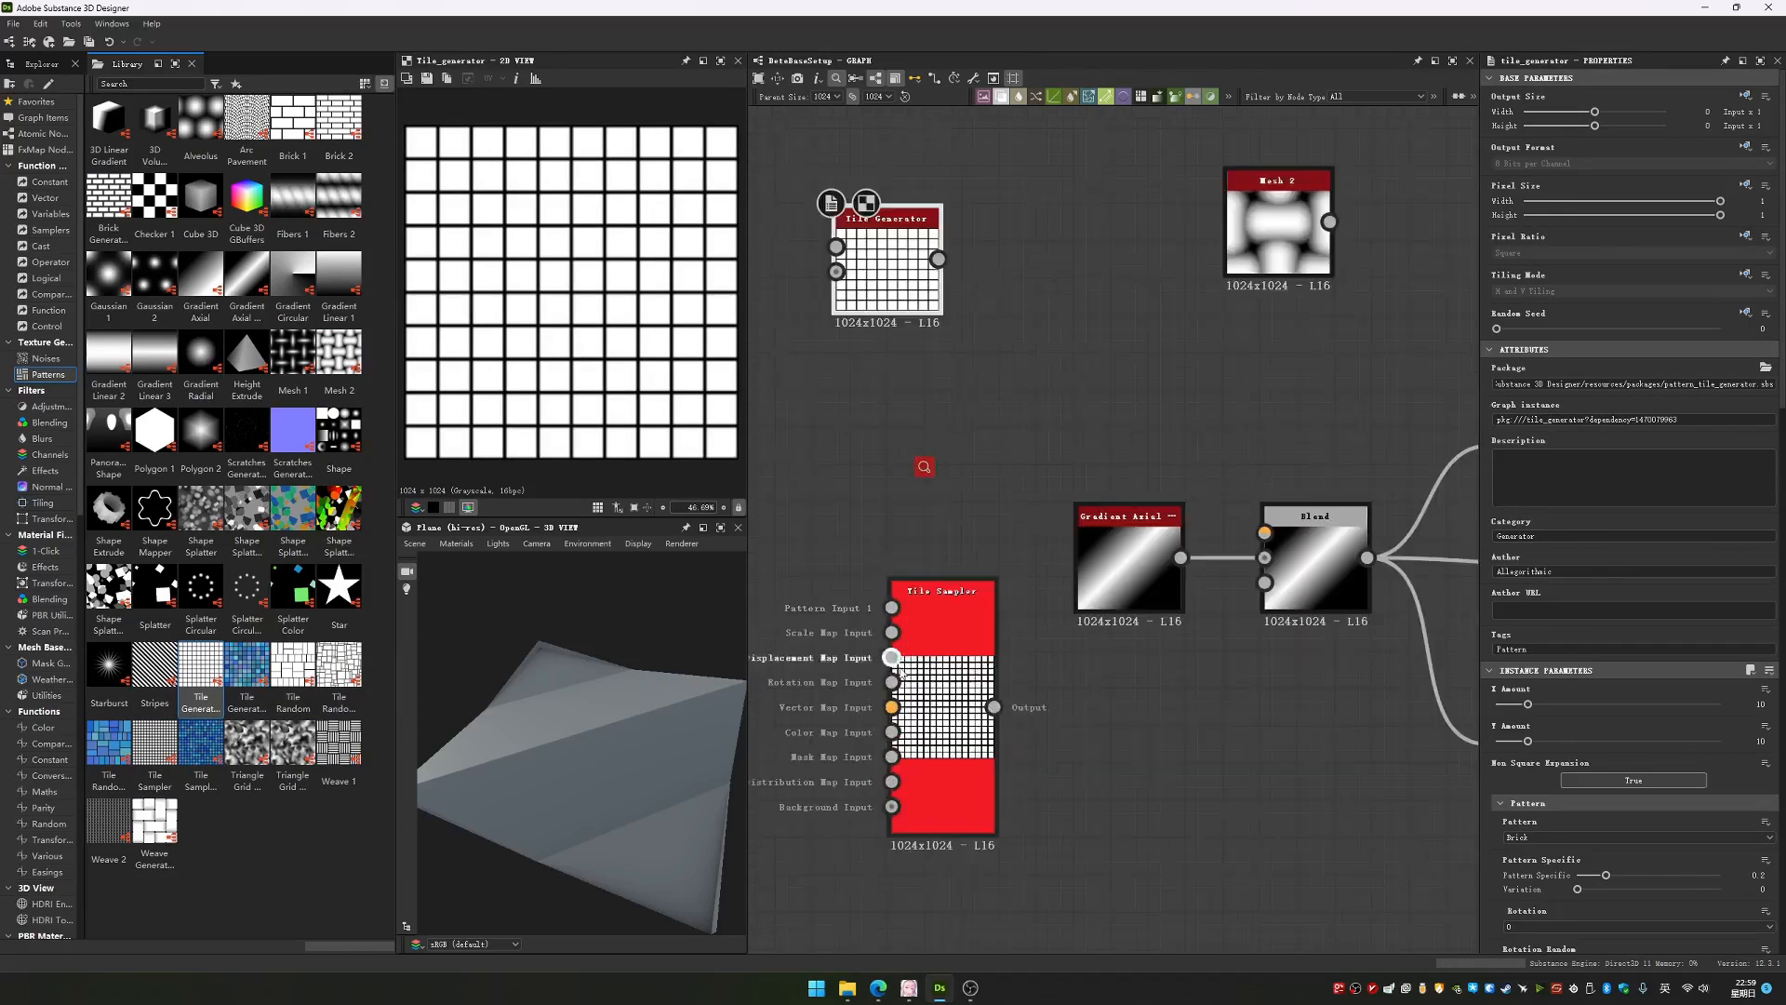
Move the gradient node aside and connect the Tile Sampler output to the Blend node in its place
{"action": "left_click_drag", "start_coordinate": [1090, 536], "coordinate": [994, 462]}
{"action": "left_click_drag", "start_coordinate": [994, 707], "coordinate": [1264, 558]}
{"action": "left_click_drag", "start_coordinate": [576, 734], "coordinate": [566, 712]}
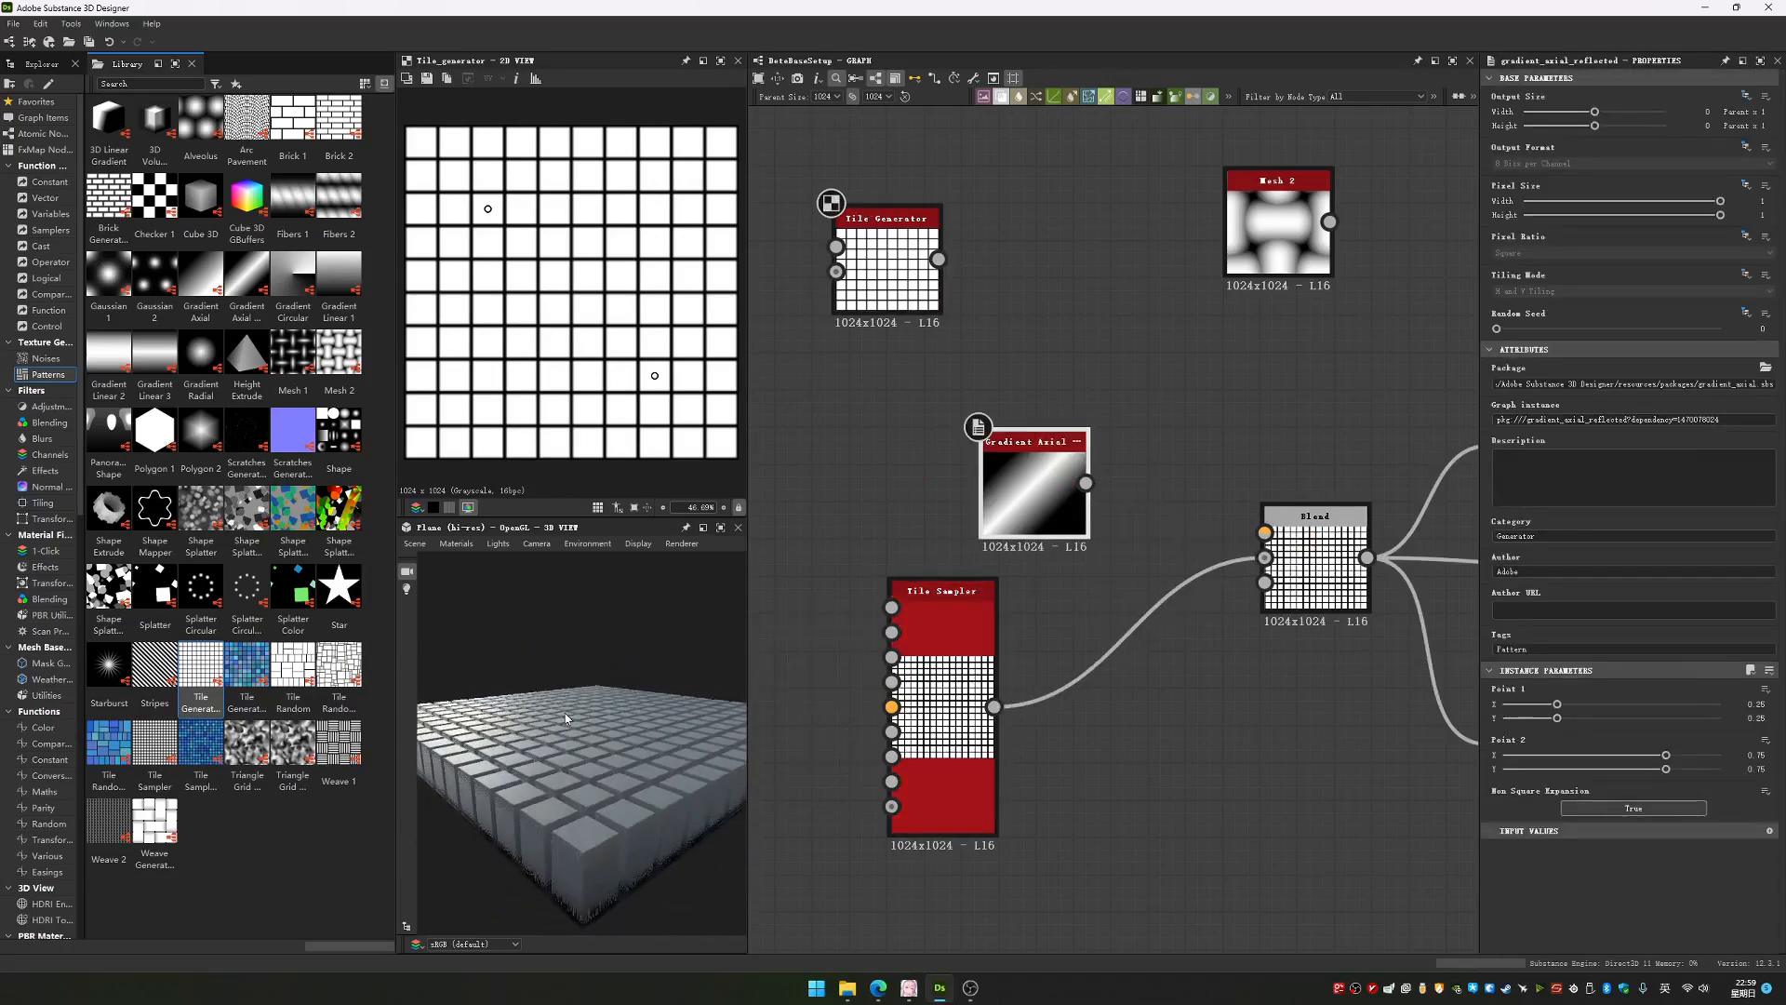
Line up the unused Tile Generator, gradient and Mesh 2 nodes in a row above the Tile Sampler
{"action": "left_click", "coordinate": [949, 735]}
{"action": "scroll", "coordinate": [1156, 528], "scroll_direction": "down", "scroll_amount": 2}
{"action": "left_click_drag", "start_coordinate": [907, 263], "coordinate": [1276, 508]}
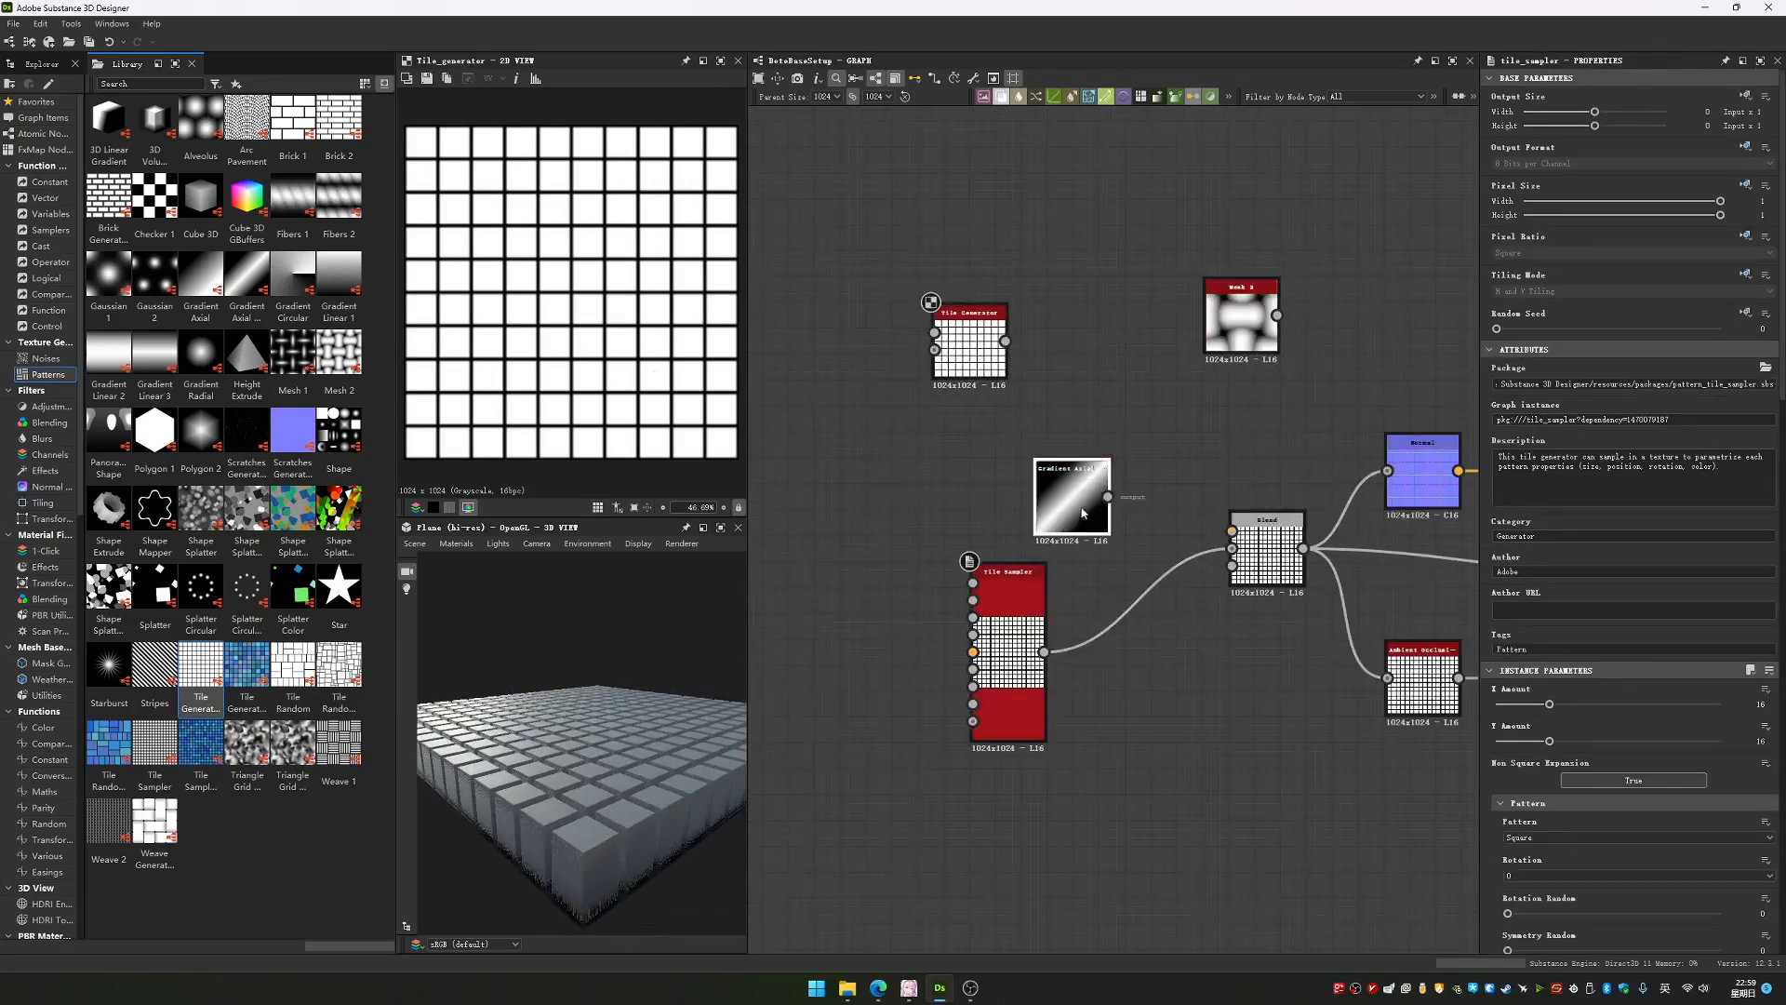
{"action": "left_click_drag", "start_coordinate": [1108, 519], "coordinate": [1098, 361]}
{"action": "left_click_drag", "start_coordinate": [1234, 327], "coordinate": [1155, 354]}
{"action": "left_click_drag", "start_coordinate": [969, 353], "coordinate": [957, 352]}
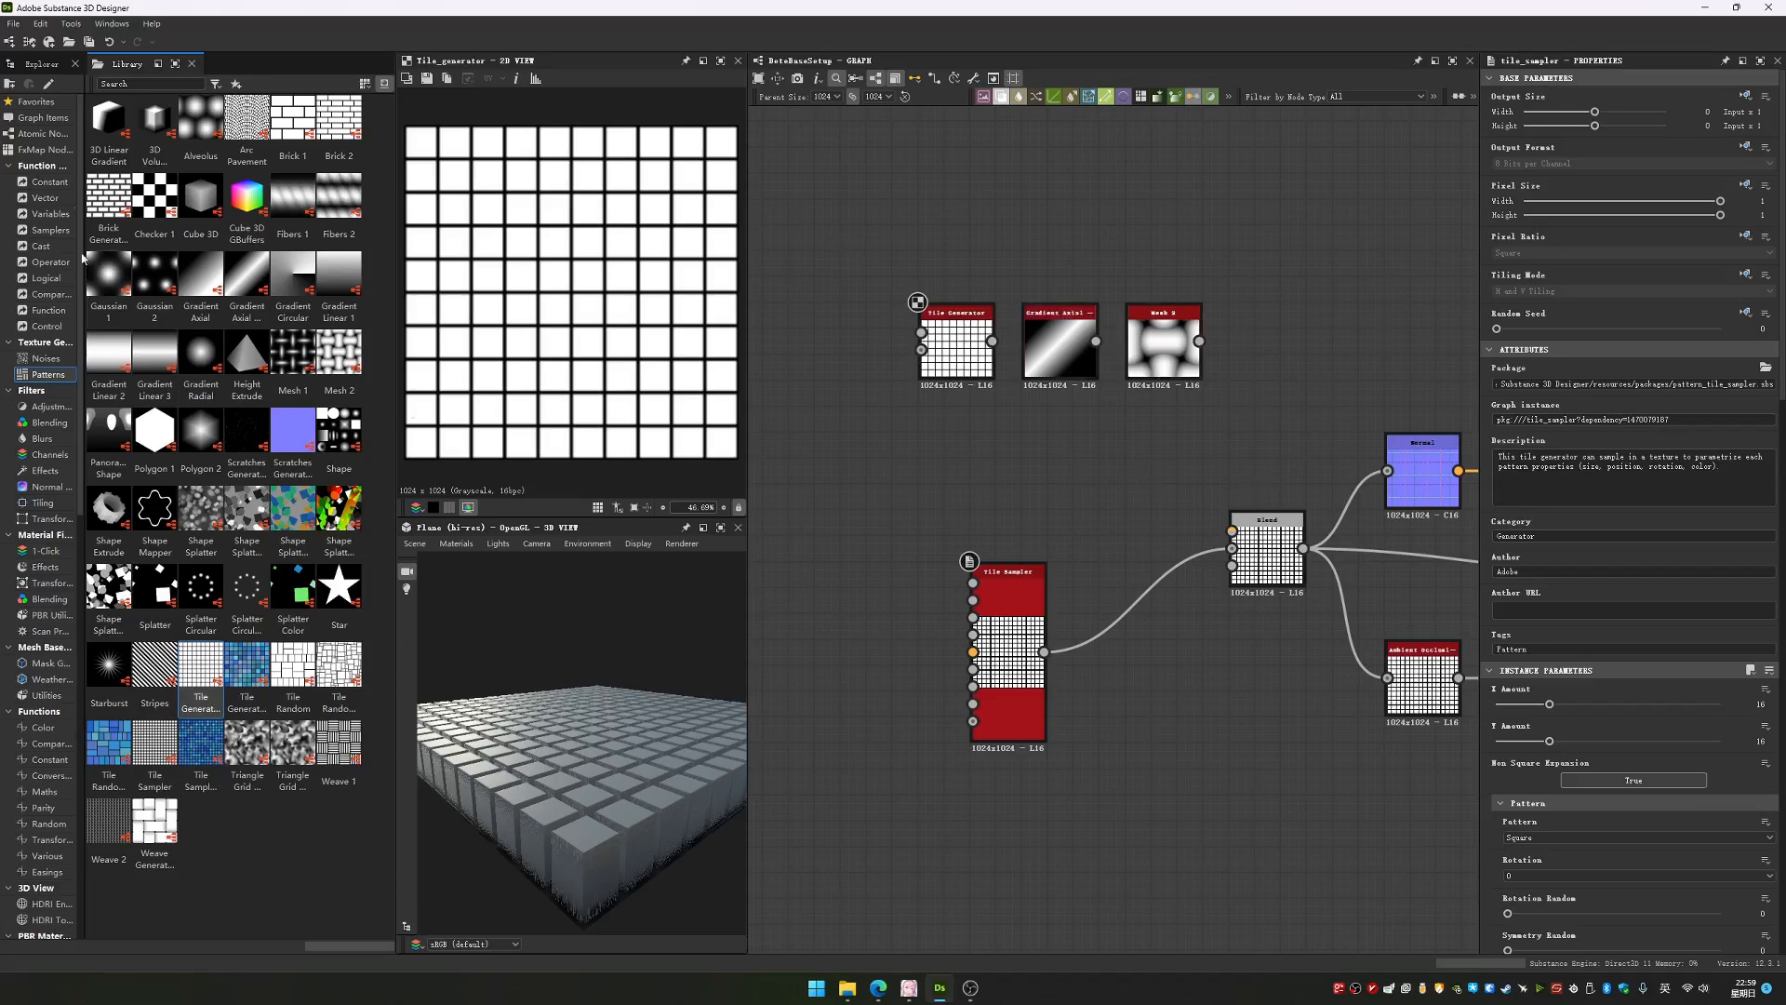
Return to the package Explorer and view the whole node graph
{"action": "left_click", "coordinate": [41, 63]}
{"action": "scroll", "coordinate": [1073, 456], "scroll_direction": "down", "scroll_amount": 5}
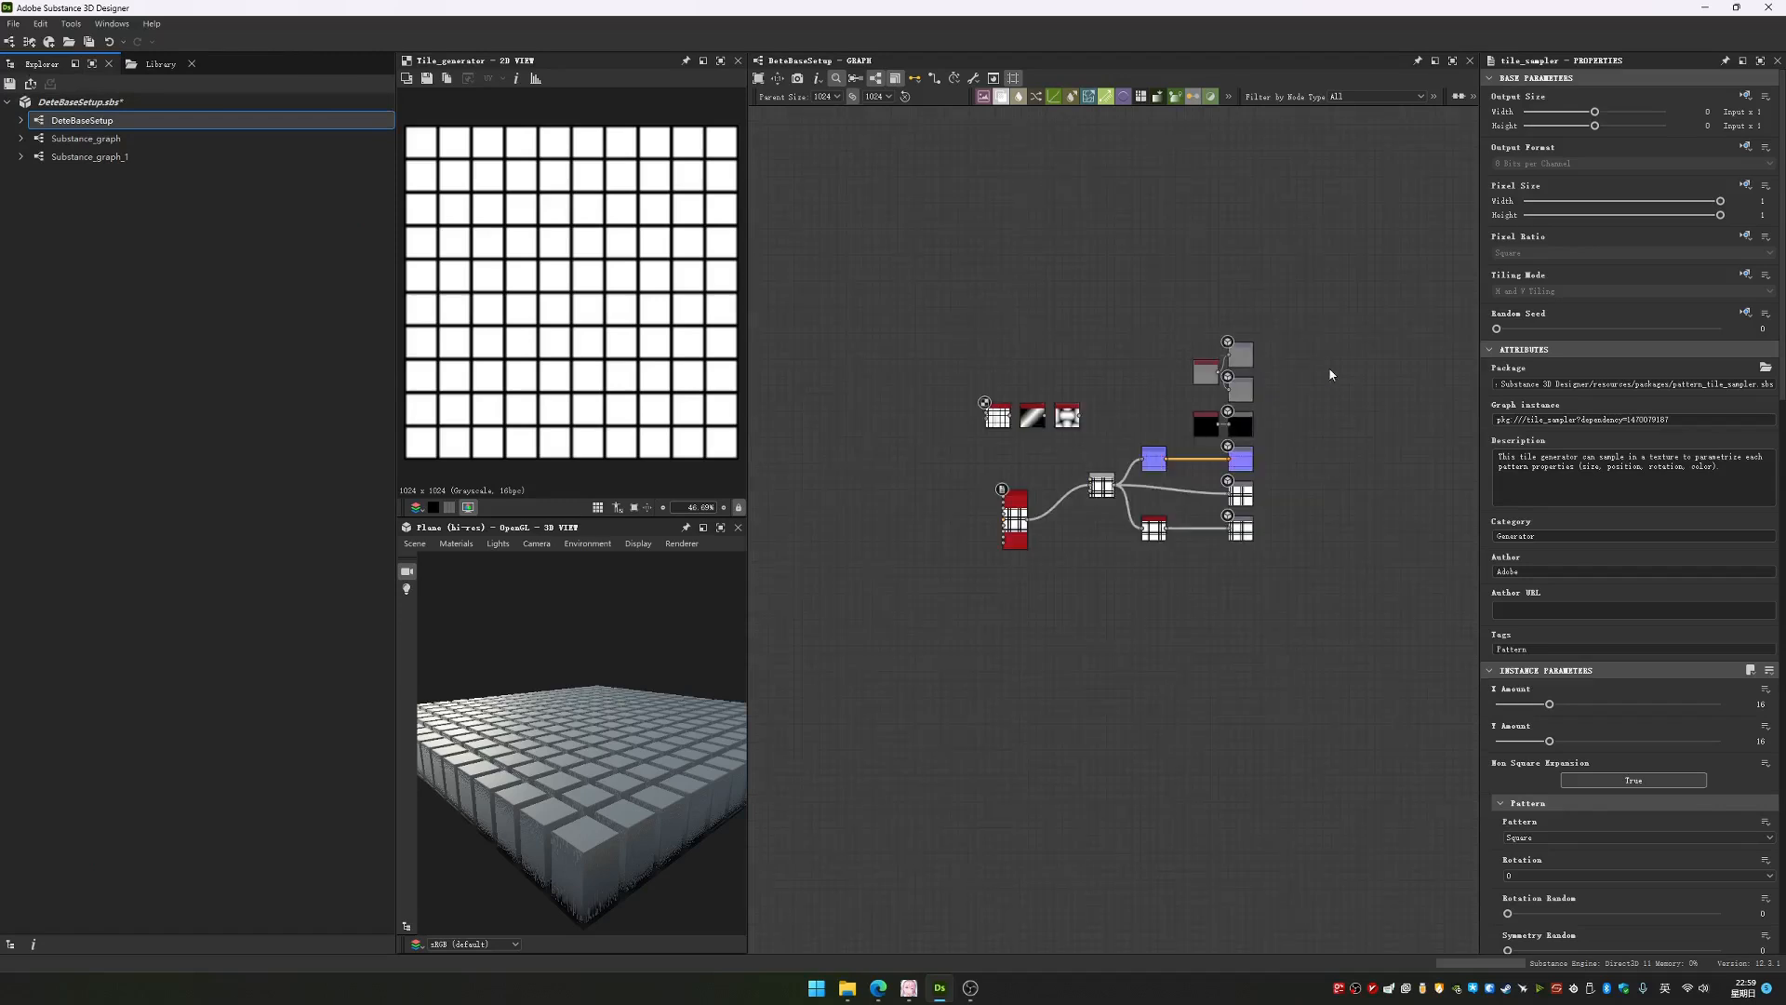
{"action": "left_click", "coordinate": [1503, 80]}
{"action": "left_click", "coordinate": [1503, 80]}
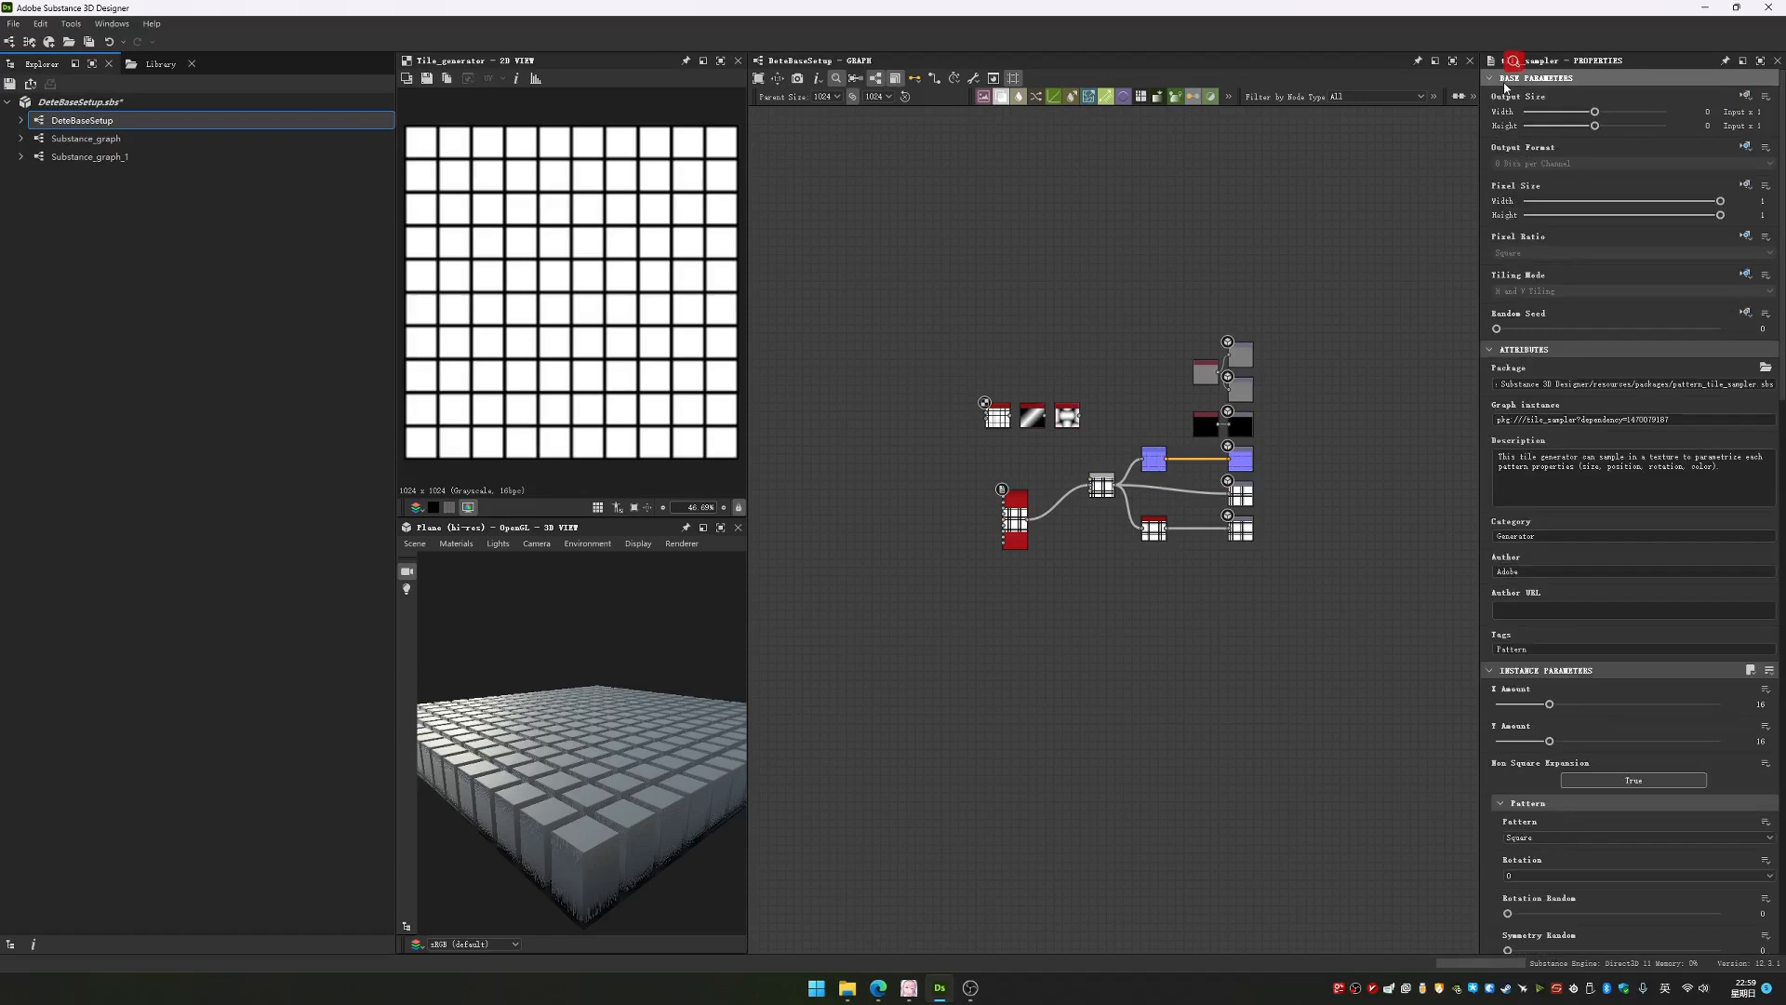
{"action": "middle_click_drag", "start_coordinate": [1090, 410], "coordinate": [1105, 423]}
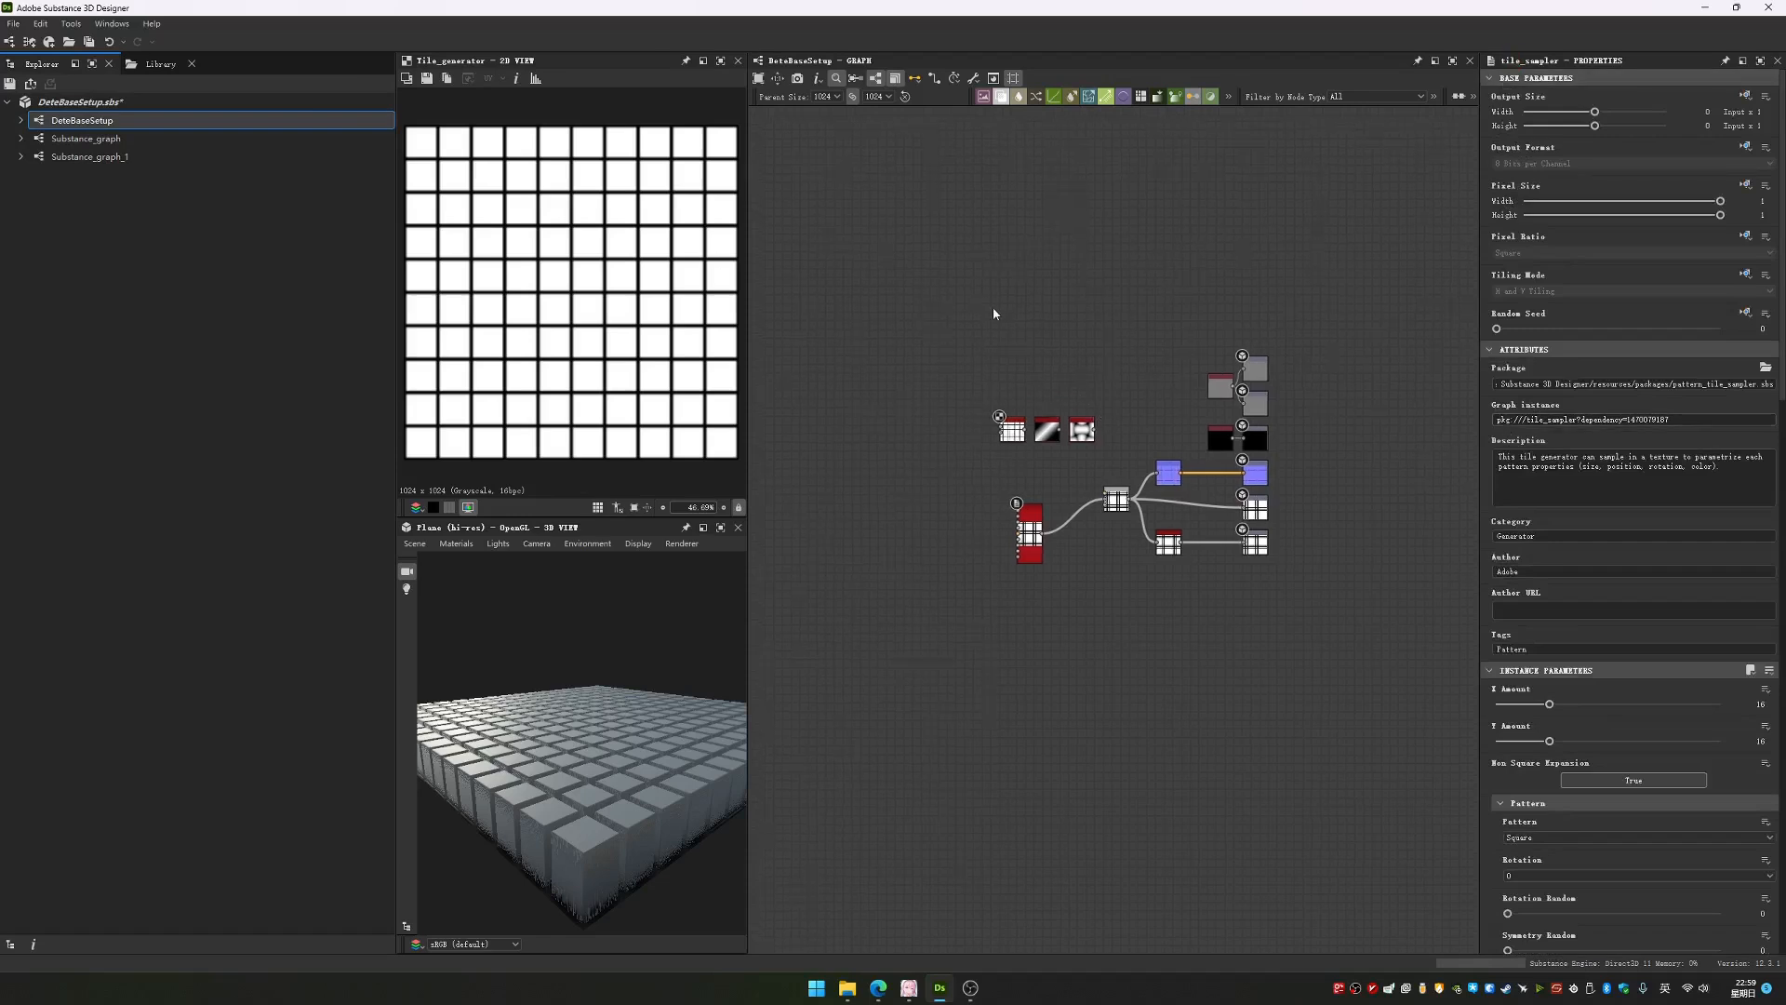
{"action": "key", "text": "space"}
{"action": "key", "text": "Escape"}
Examine the connections from the Tile Sampler through Blend to the outputs, and narrow the Explorer to enlarge the previews
{"action": "scroll", "coordinate": [1103, 473], "scroll_direction": "up", "scroll_amount": 1}
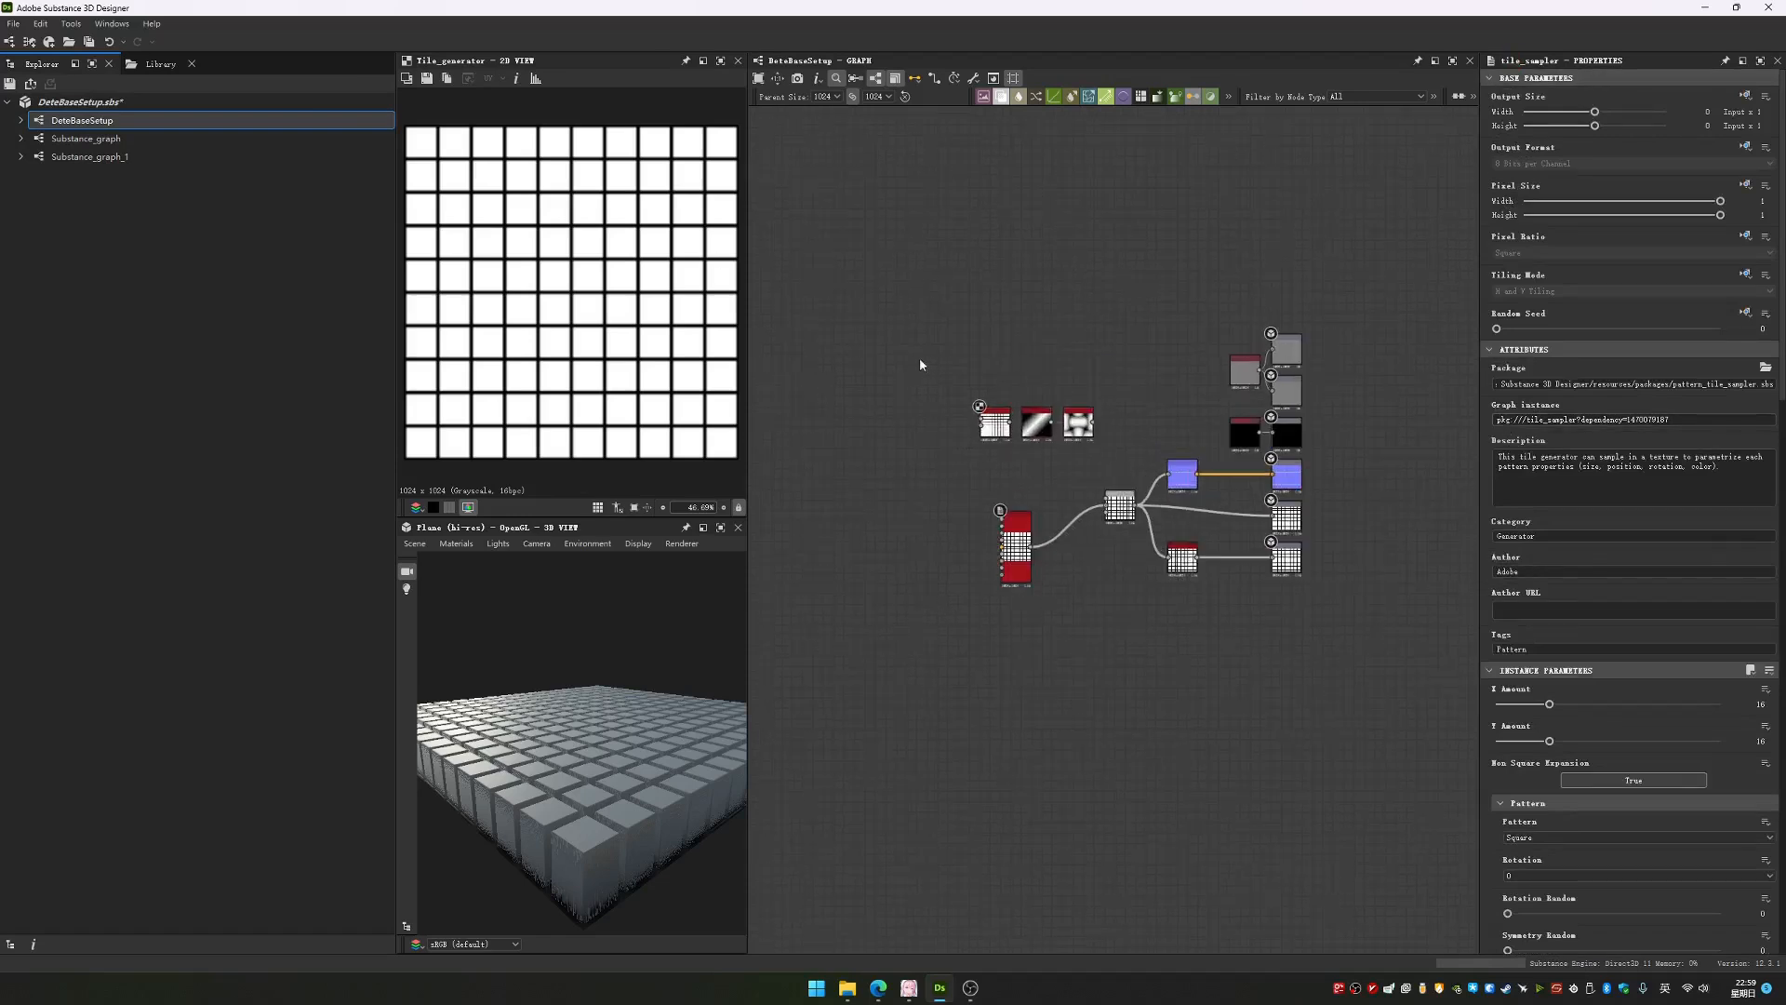
{"action": "middle_click_drag", "start_coordinate": [1303, 524], "coordinate": [1190, 524]}
{"action": "scroll", "coordinate": [1188, 524], "scroll_direction": "up", "scroll_amount": 5}
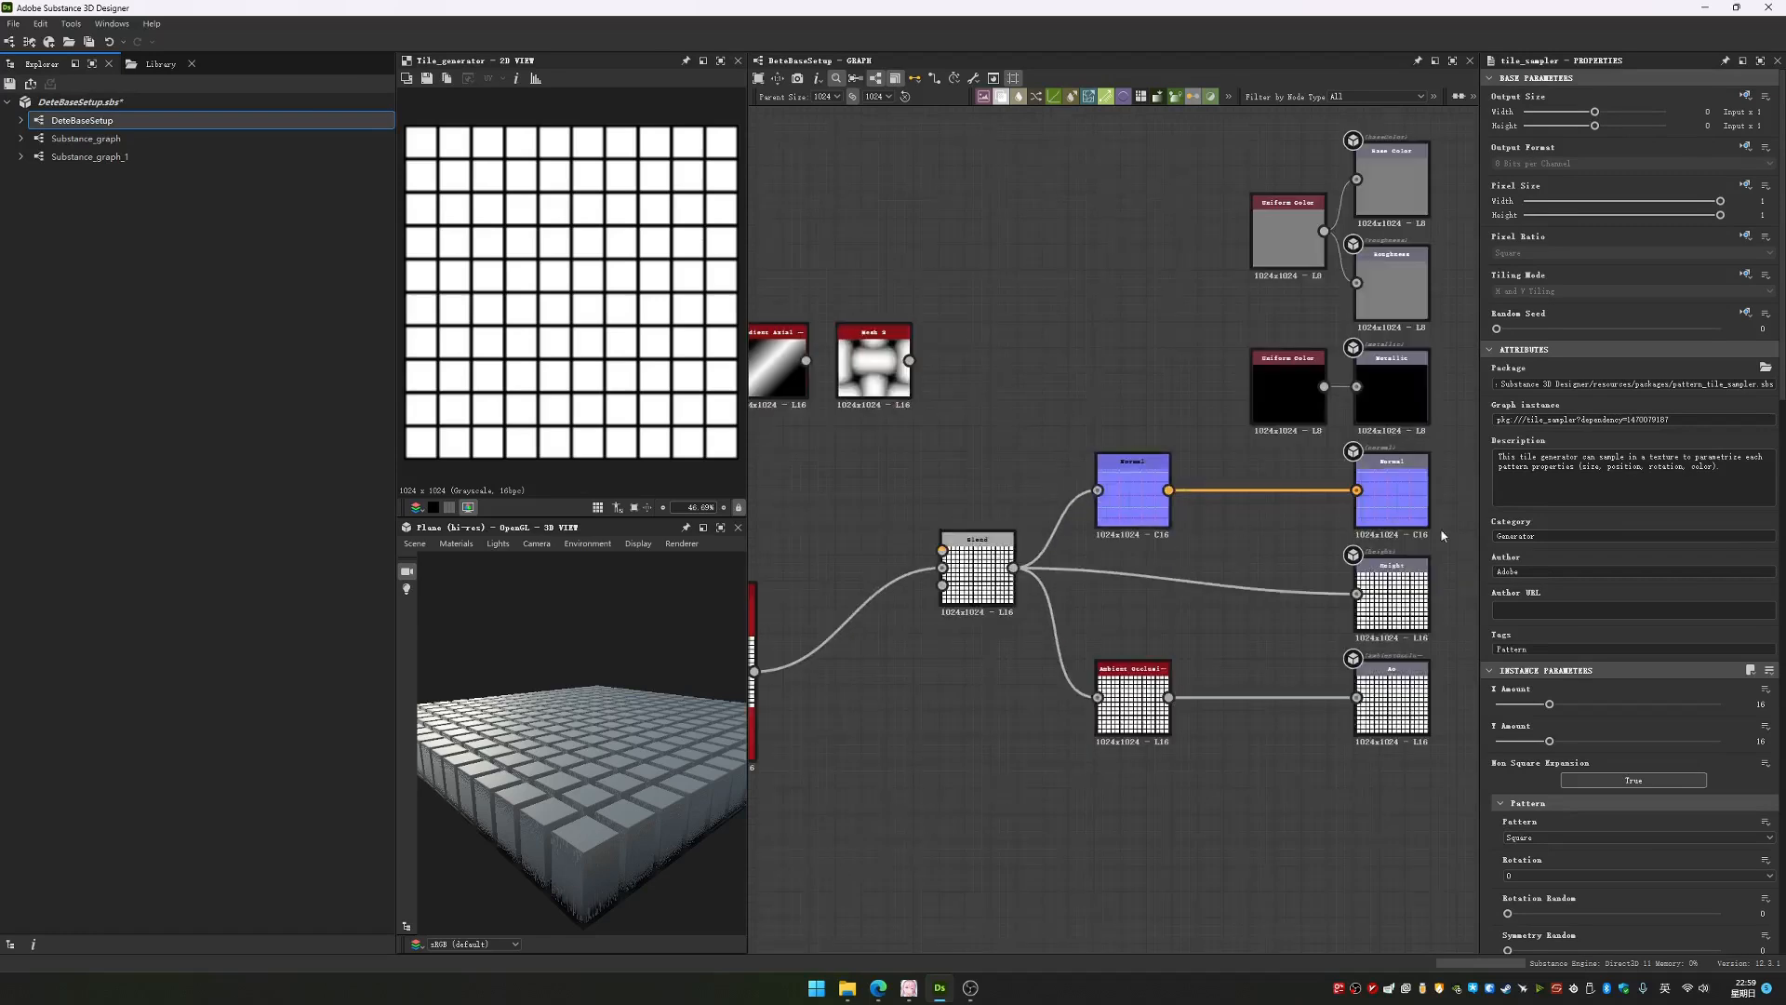
{"action": "scroll", "coordinate": [1252, 443], "scroll_direction": "down", "scroll_amount": 3}
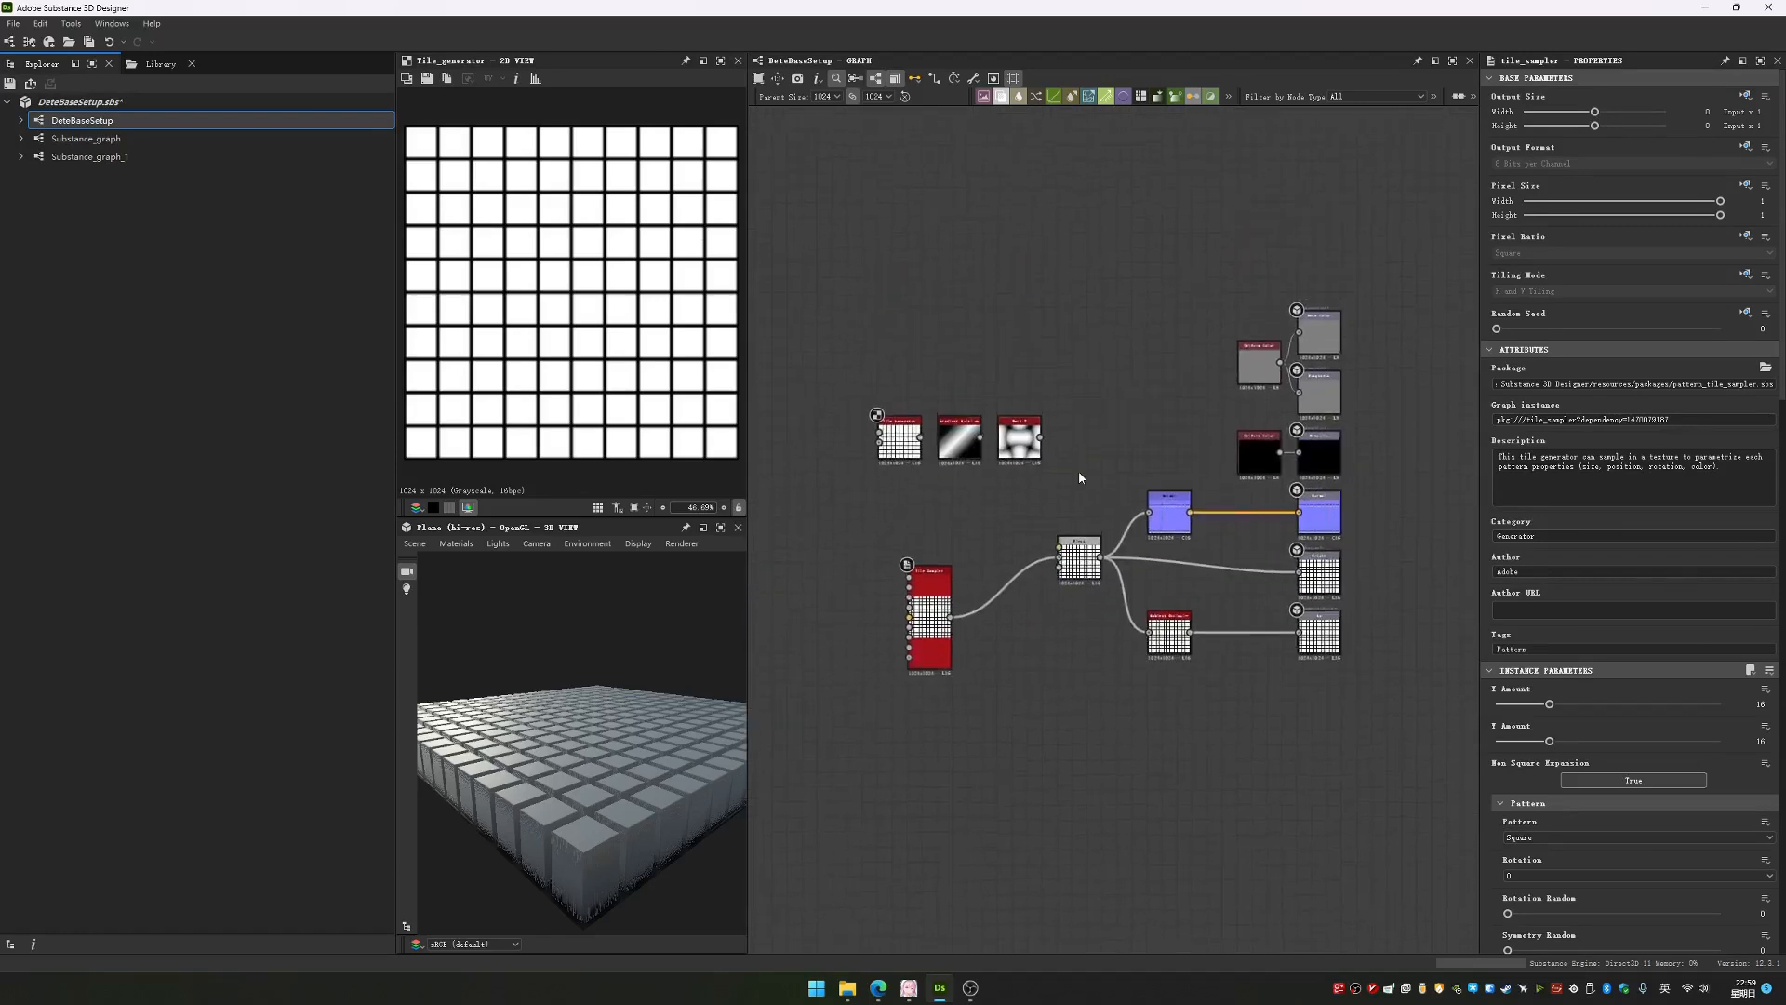
{"action": "scroll", "coordinate": [1069, 462], "scroll_direction": "up", "scroll_amount": 1}
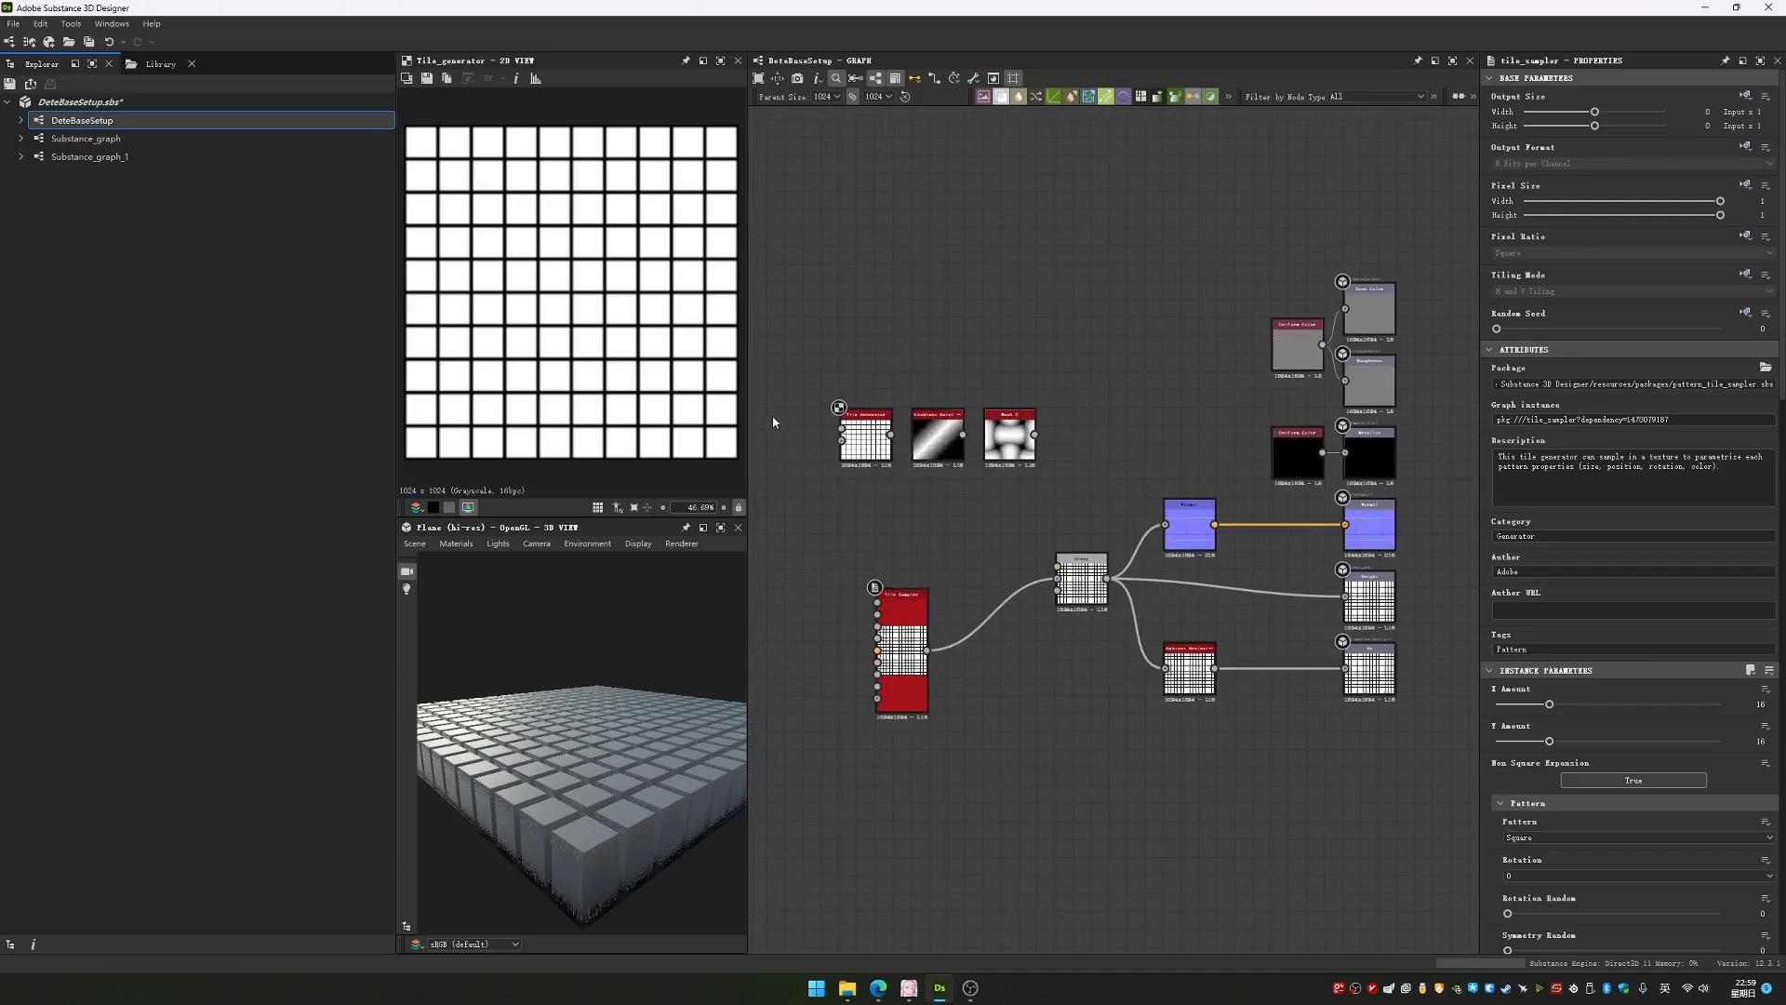
{"action": "left_click_drag", "start_coordinate": [398, 460], "coordinate": [246, 459]}
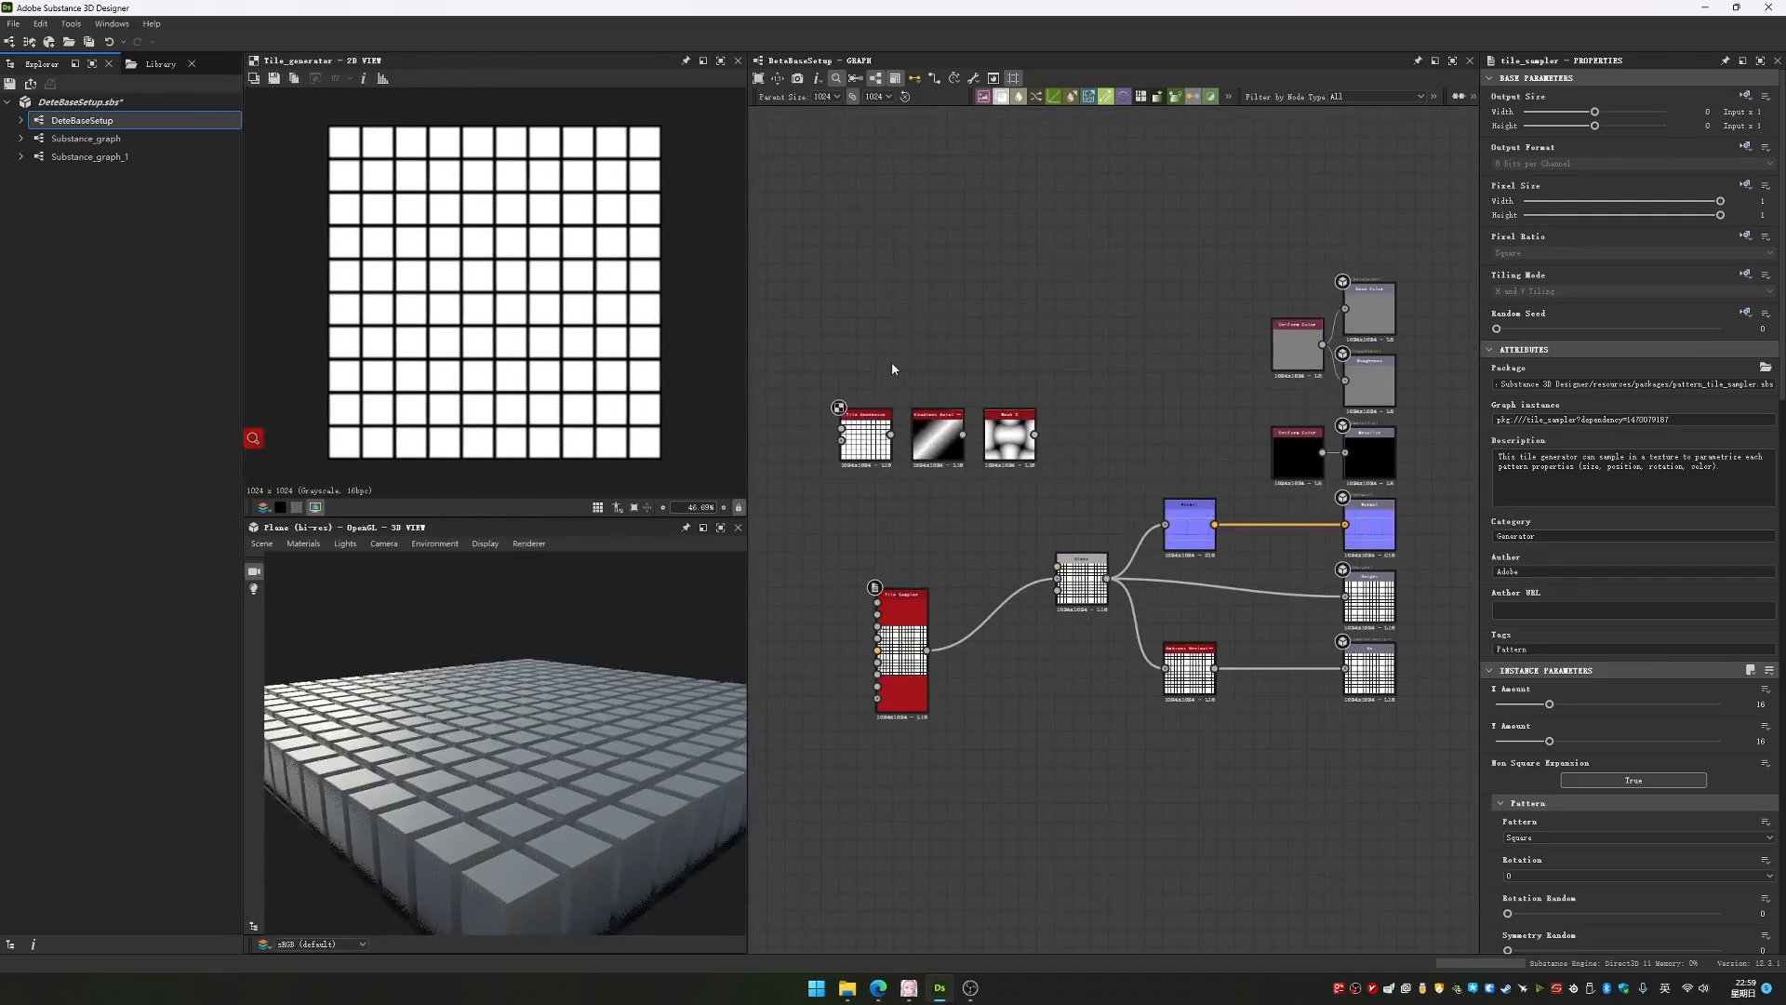
Move the Tile Sampler node directly beside the Blend node's input side, level with it
{"action": "middle_click_drag", "start_coordinate": [891, 369], "coordinate": [915, 344]}
{"action": "left_click_drag", "start_coordinate": [819, 154], "coordinate": [1469, 822]}
{"action": "left_click", "coordinate": [1299, 717]}
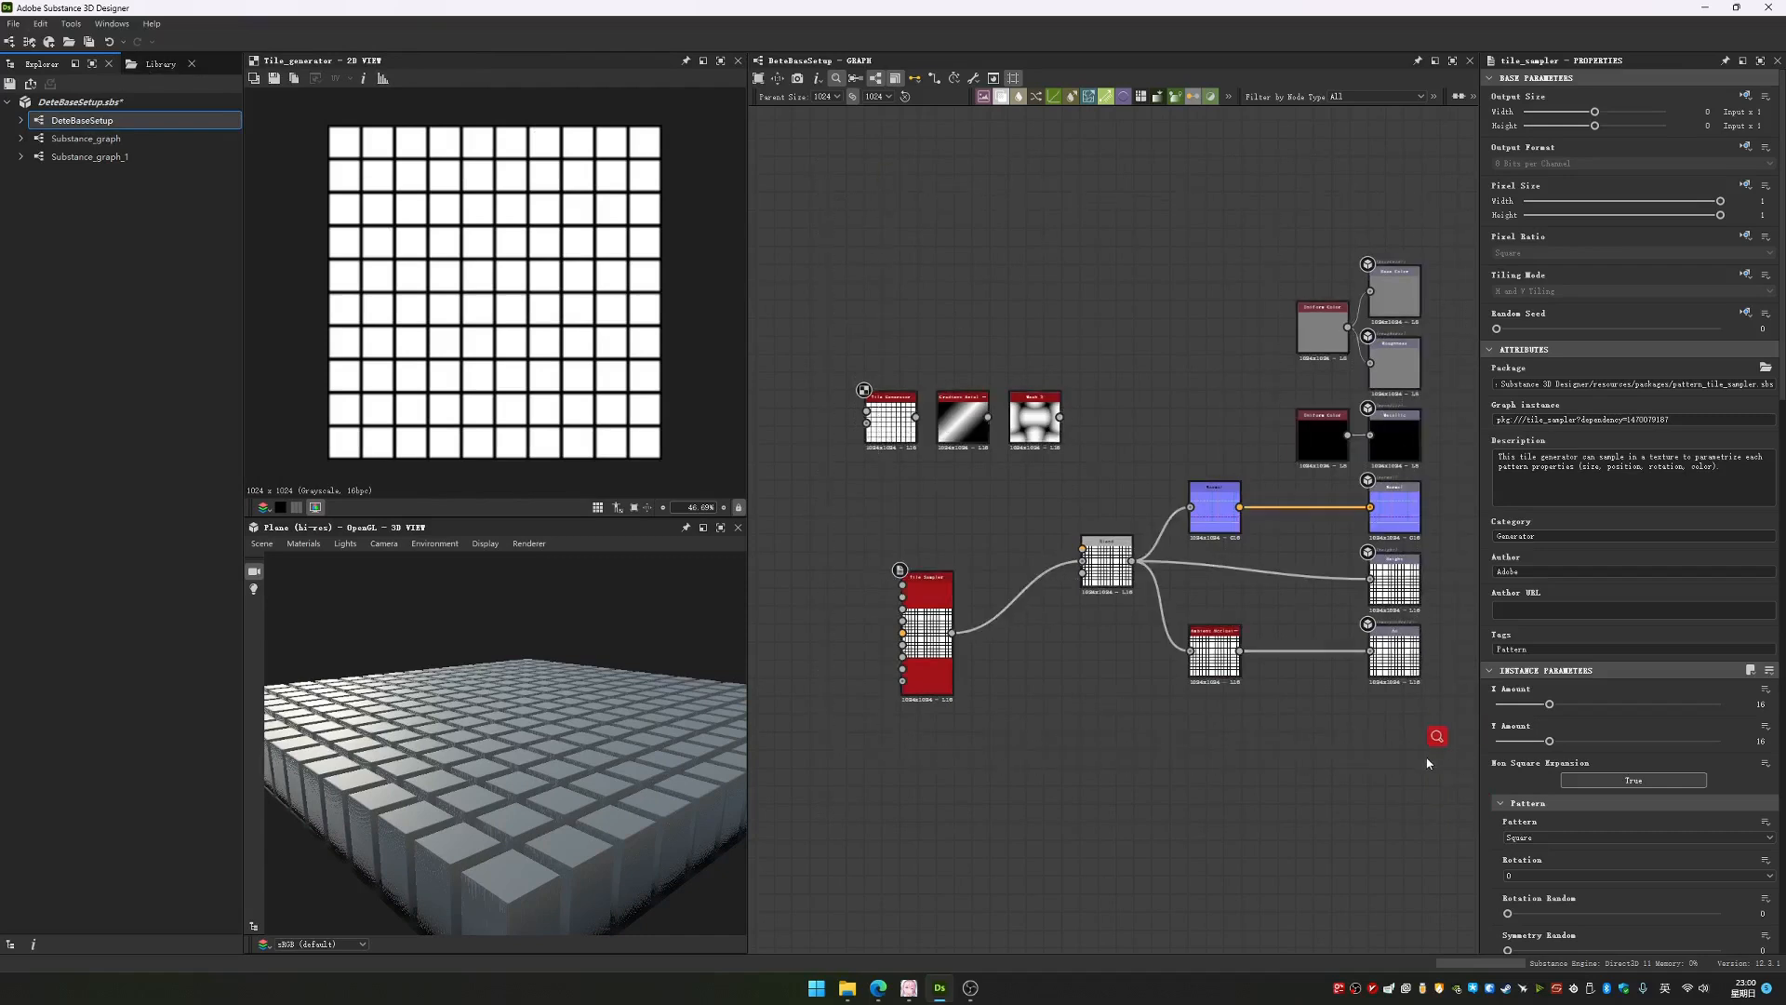
{"action": "left_click_drag", "start_coordinate": [930, 625], "coordinate": [1019, 553]}
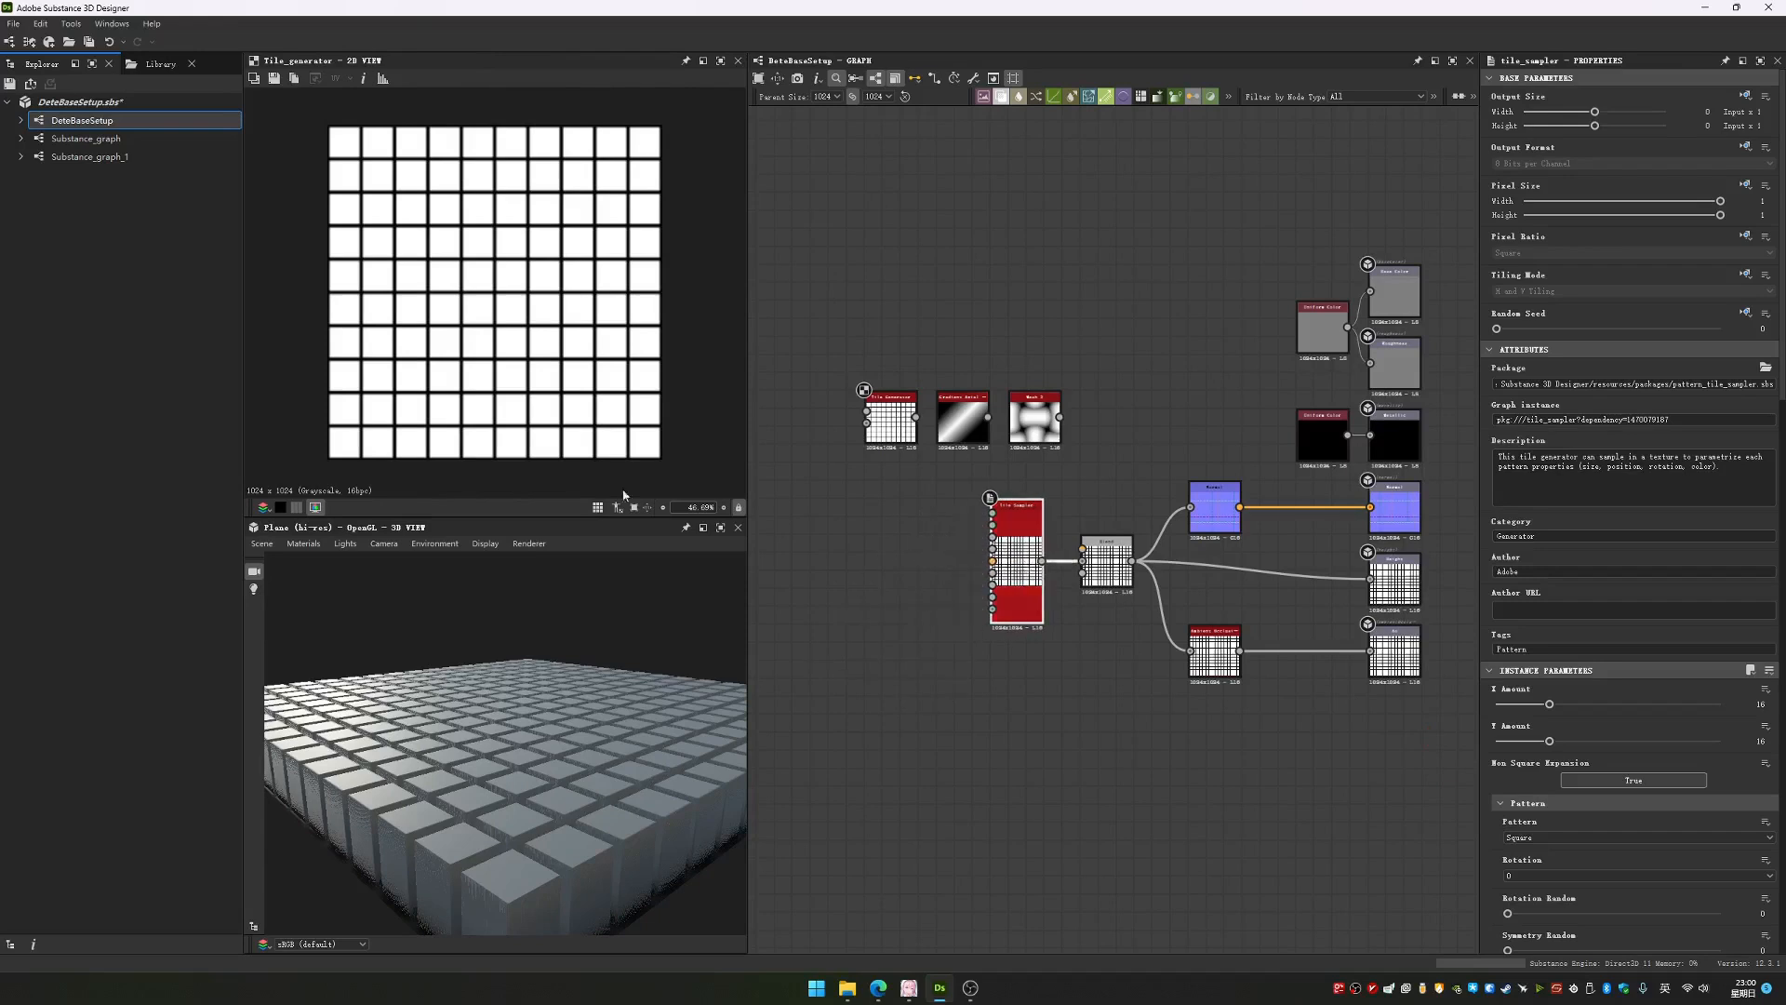
{"action": "mouse_move", "coordinate": [616, 700]}
{"action": "left_mouse_down"}
{"action": "mouse_move", "coordinate": [550, 763]}
{"action": "mouse_move", "coordinate": [609, 732]}
{"action": "mouse_move", "coordinate": [595, 712]}
{"action": "left_mouse_up"}
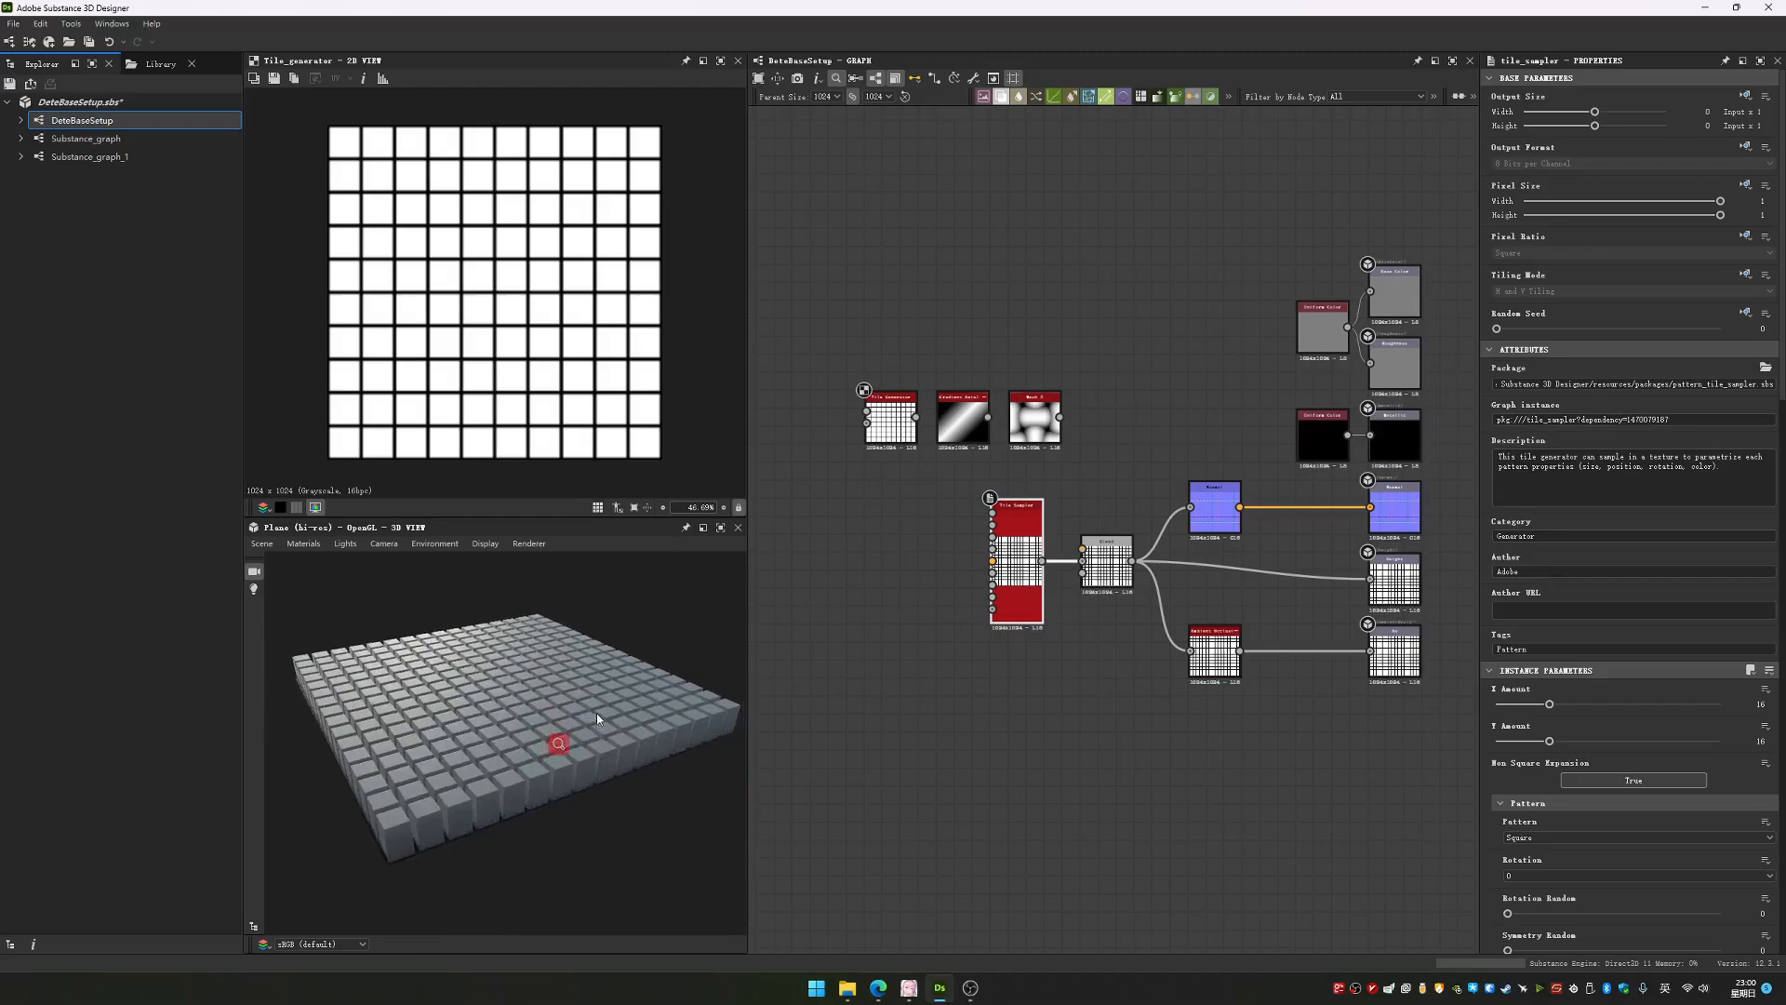
Move the unused Tile Generator, gradient and mesh nodes together as a row above the Tile Sampler and Blend nodes
{"action": "left_click", "coordinate": [858, 574]}
{"action": "left_click_drag", "start_coordinate": [825, 238], "coordinate": [1101, 375]}
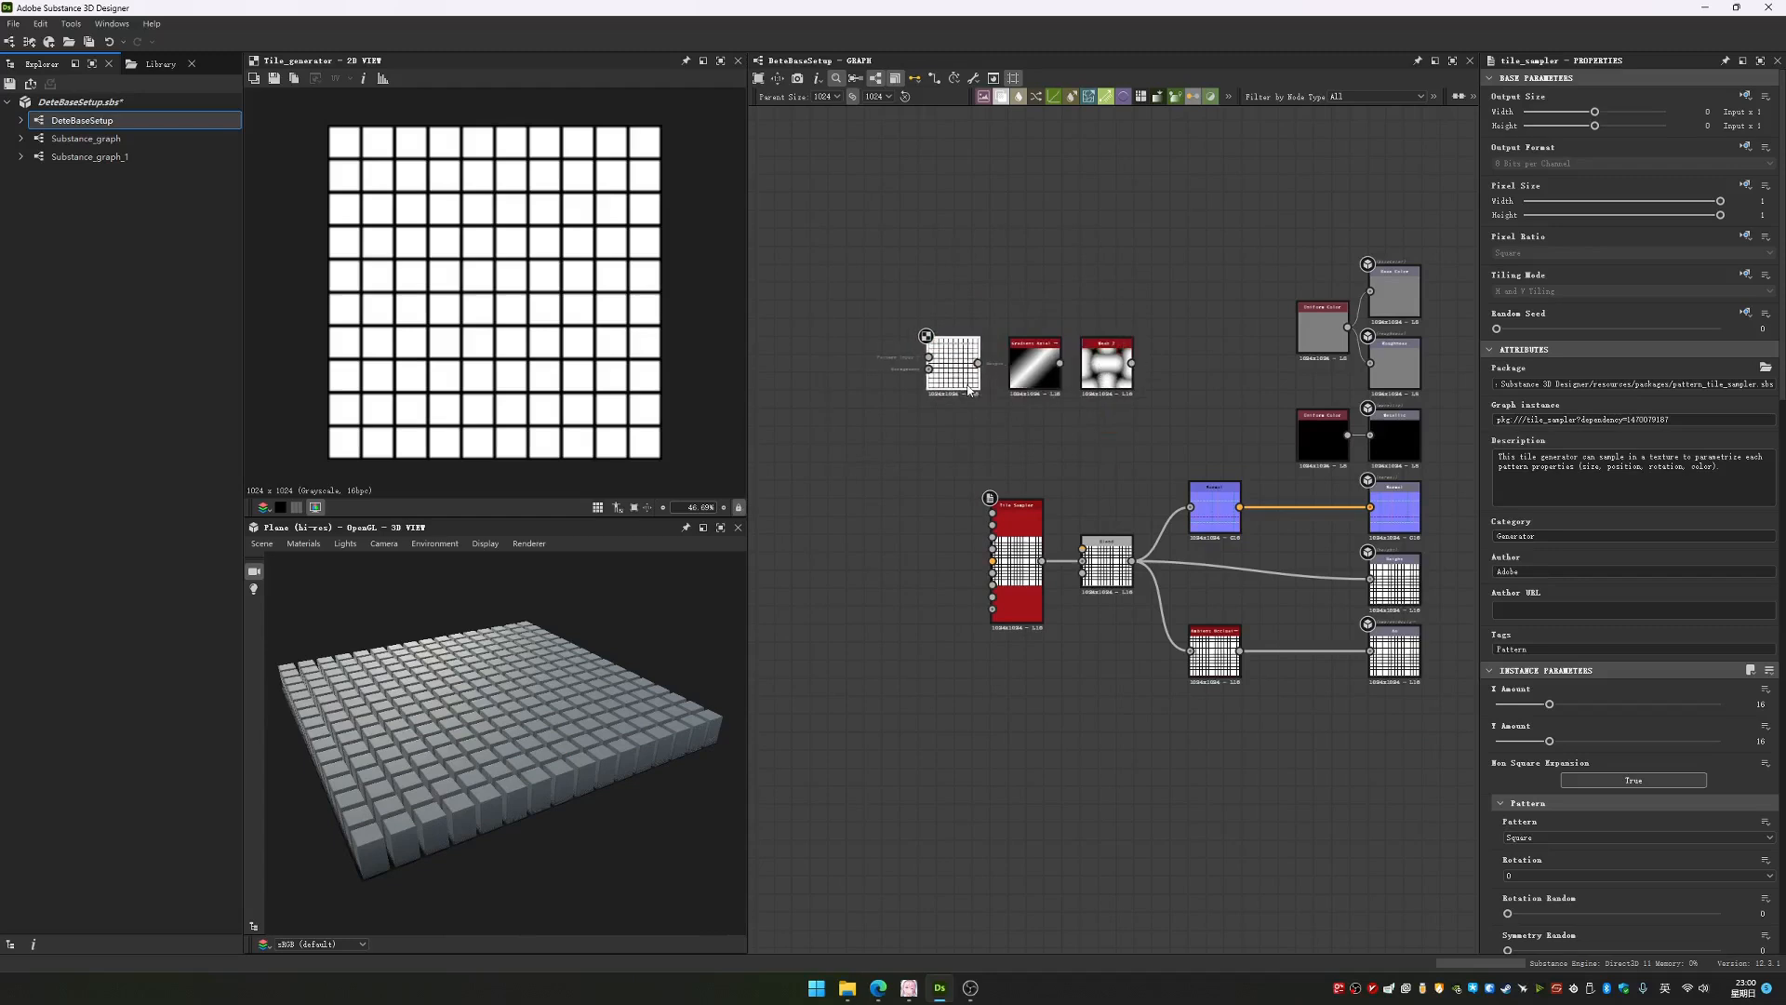
{"action": "scroll", "coordinate": [1111, 379], "scroll_direction": "up", "scroll_amount": 1}
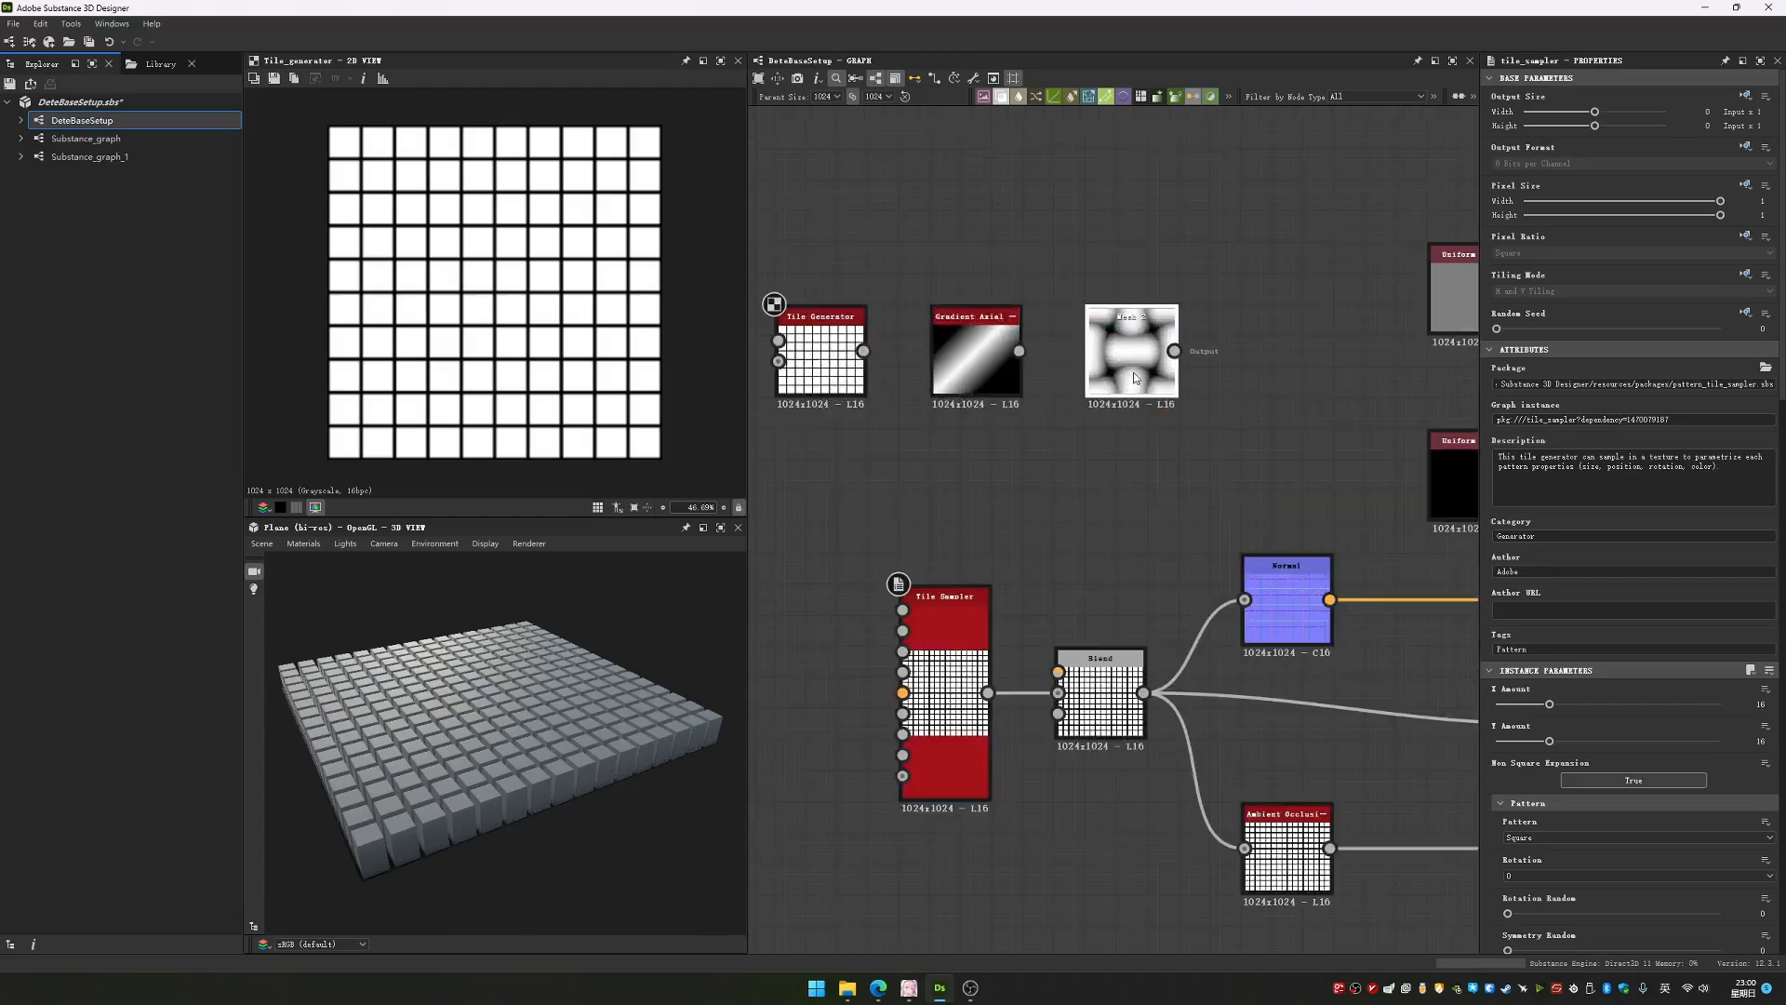
{"action": "scroll", "coordinate": [1089, 482], "scroll_direction": "down", "scroll_amount": 2}
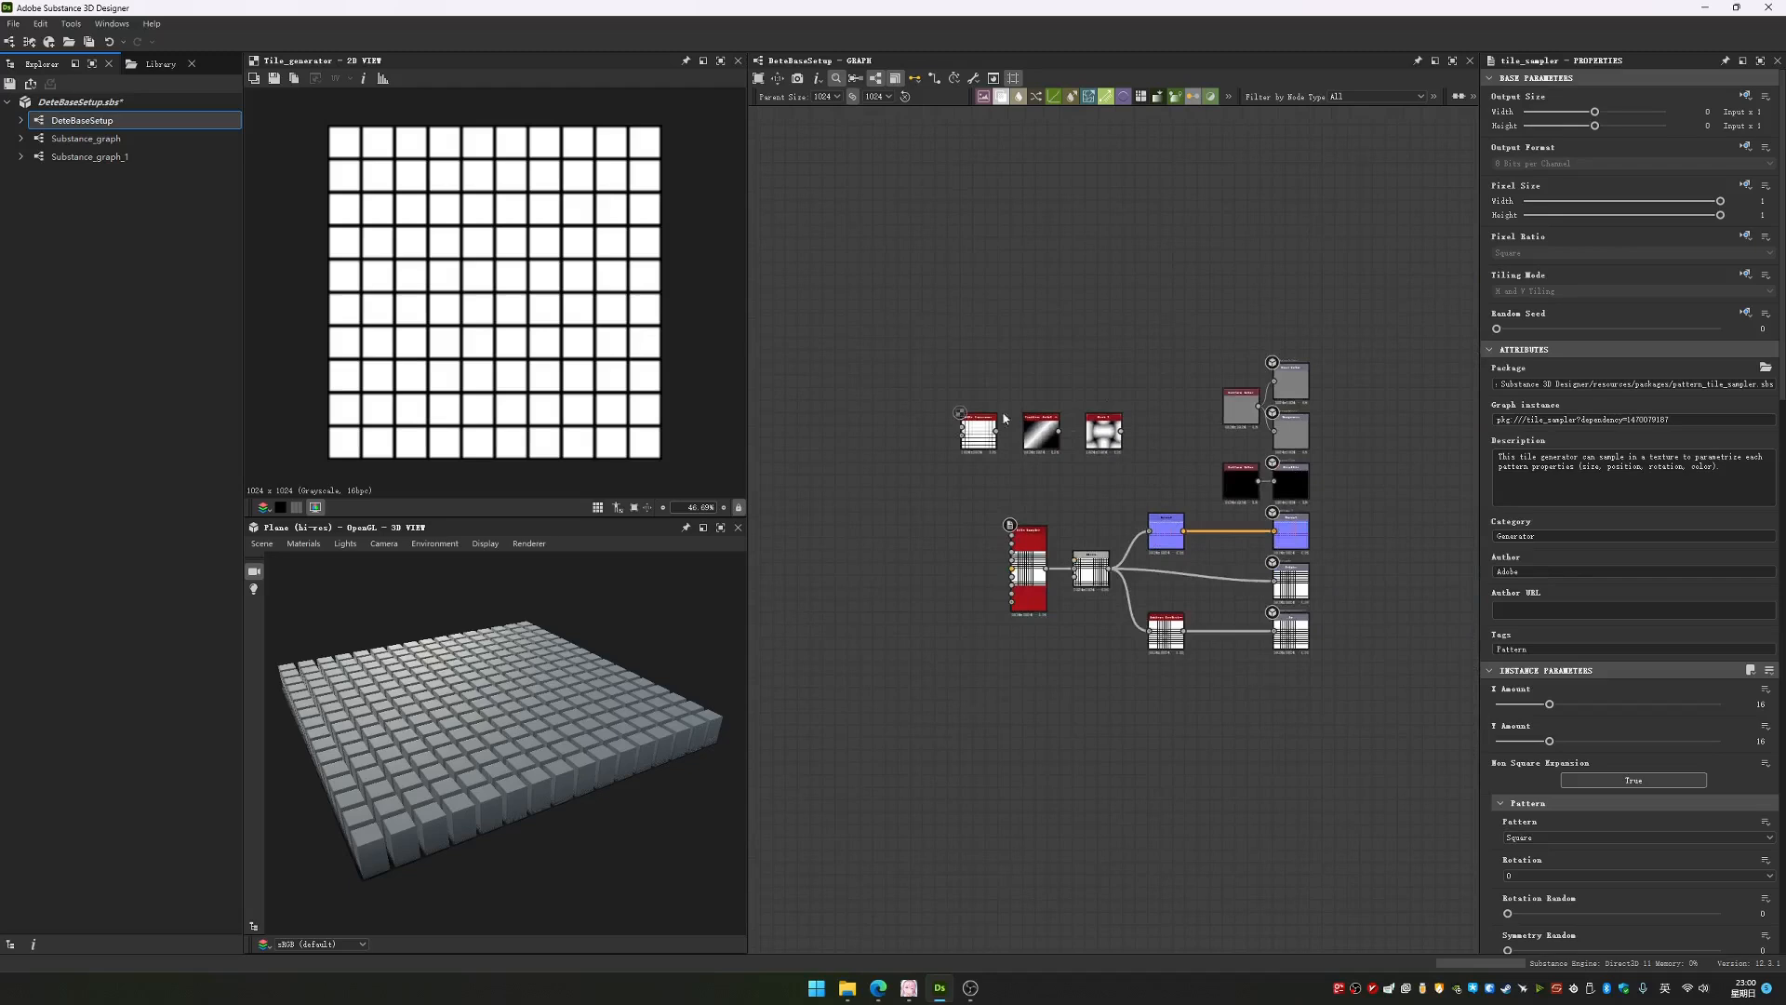